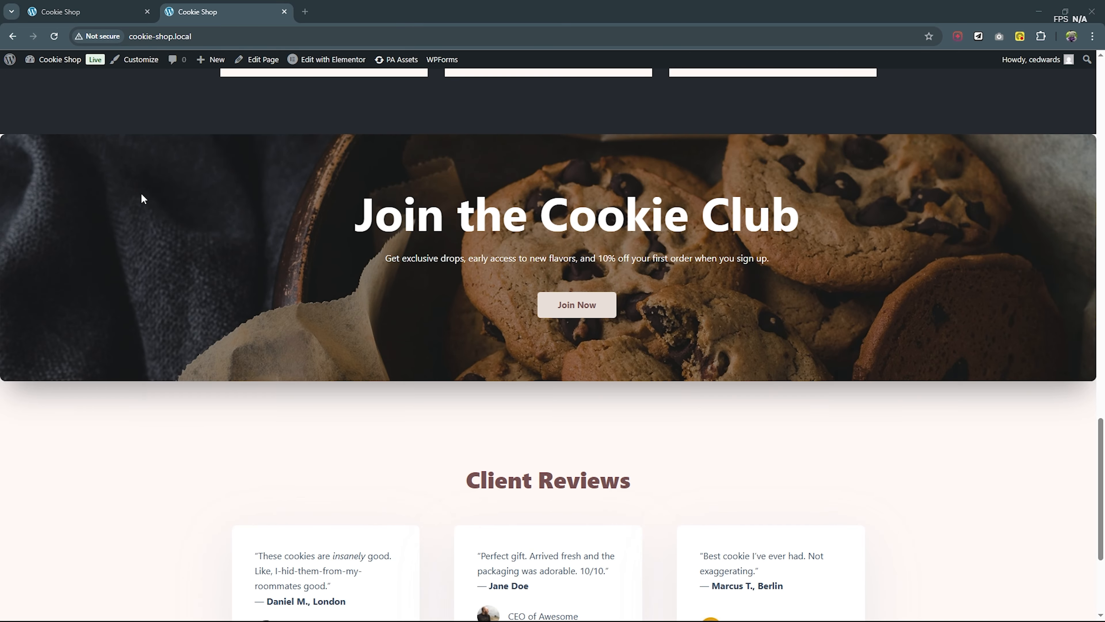
- Reload the Cookie Shop homepage and examine the 25% OFF macaroon popup over the page
left_click(54, 37)
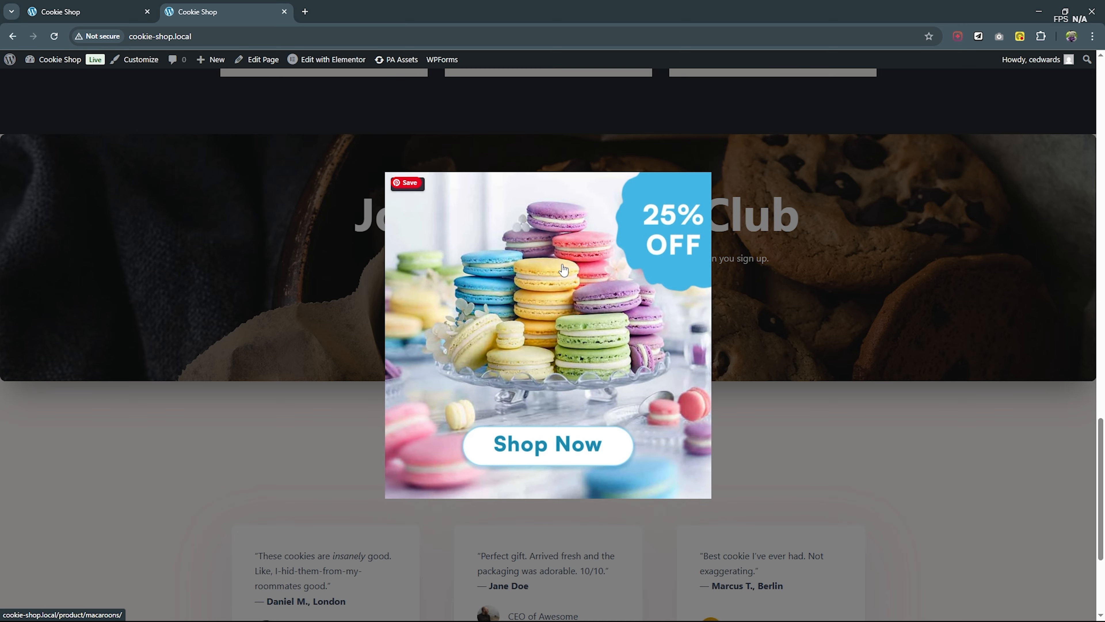
scroll(741, 310, "down", 5)
scroll(746, 311, "up", 8)
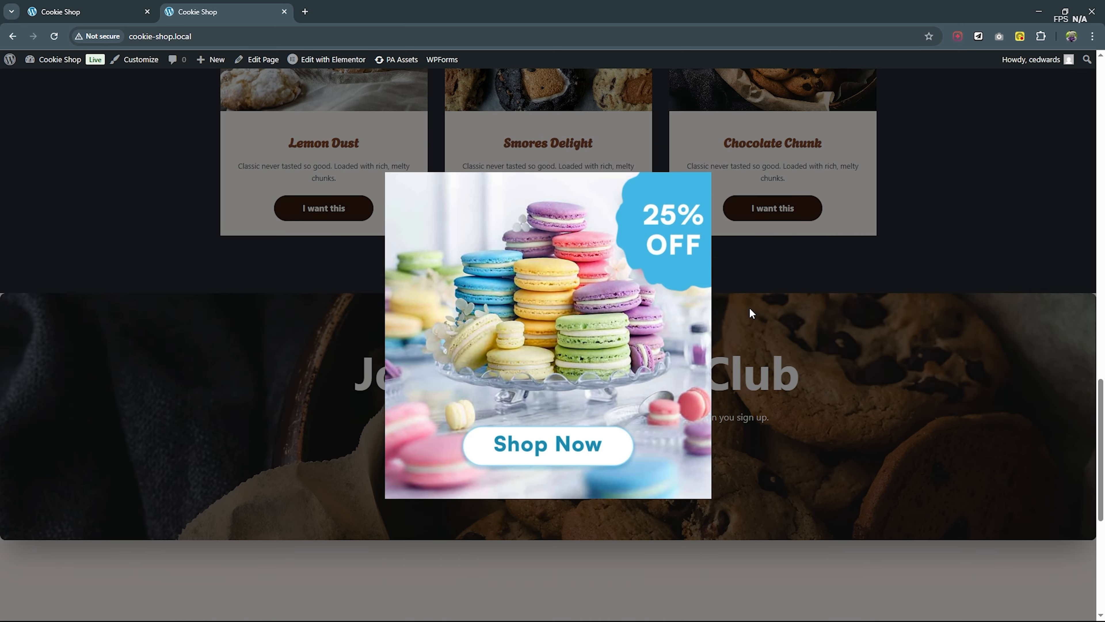
scroll(750, 313, "up", 10)
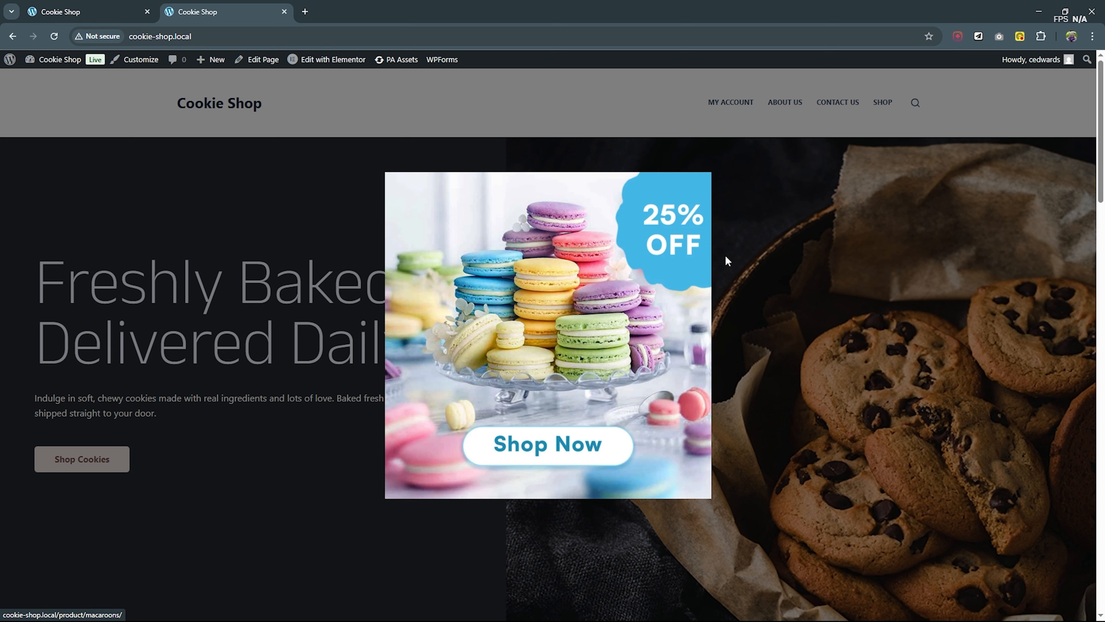
scroll(725, 255, "down", 8)
scroll(741, 266, "up", 3)
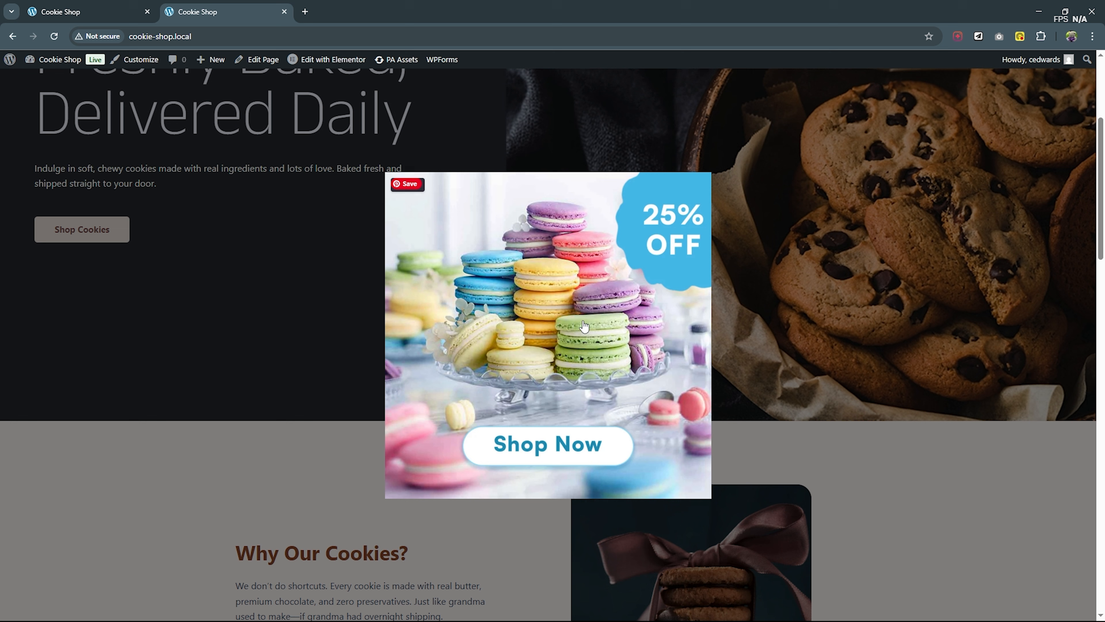
- Follow the popup to the Macaroons product page, look it over, and return to the shop's homepage to view the popup again
left_click(582, 320)
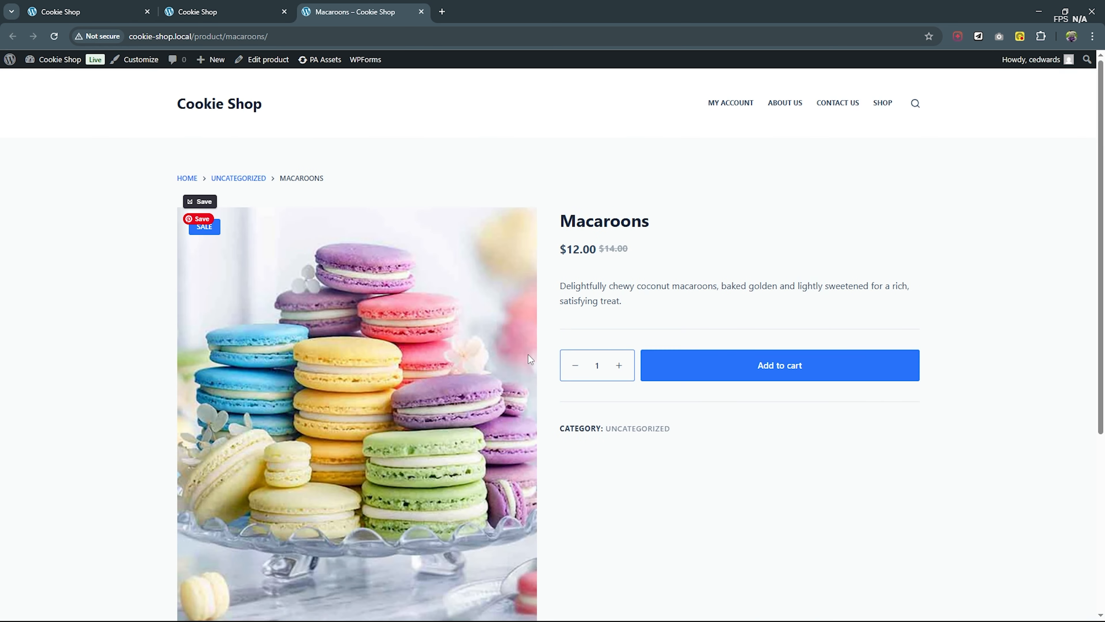
scroll(849, 383, "down", 3)
scroll(839, 385, "up", 3)
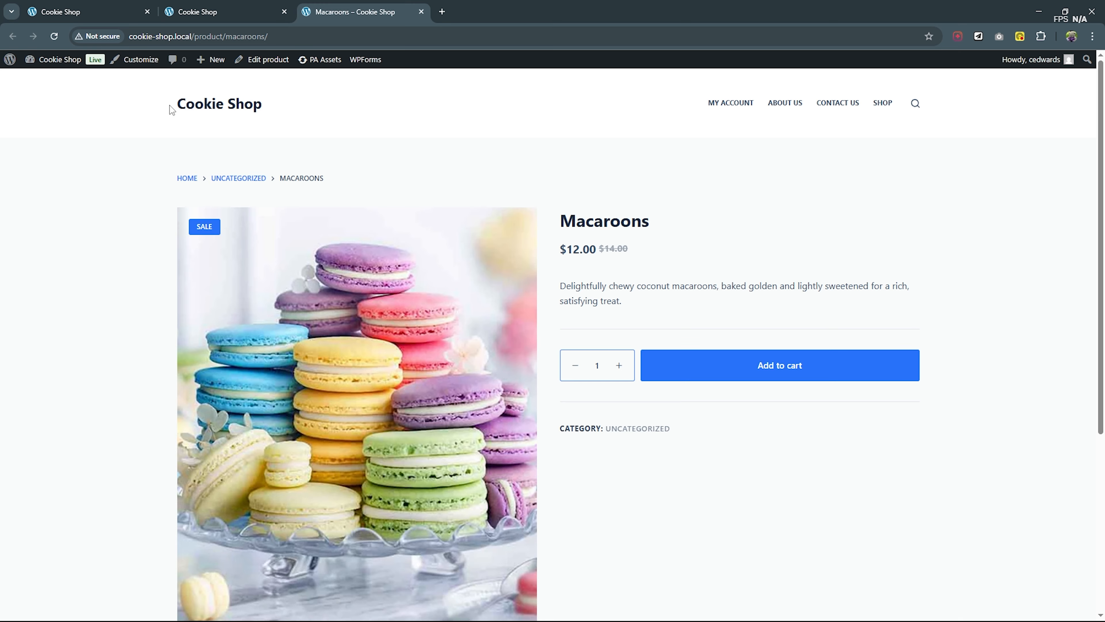
left_click(200, 105)
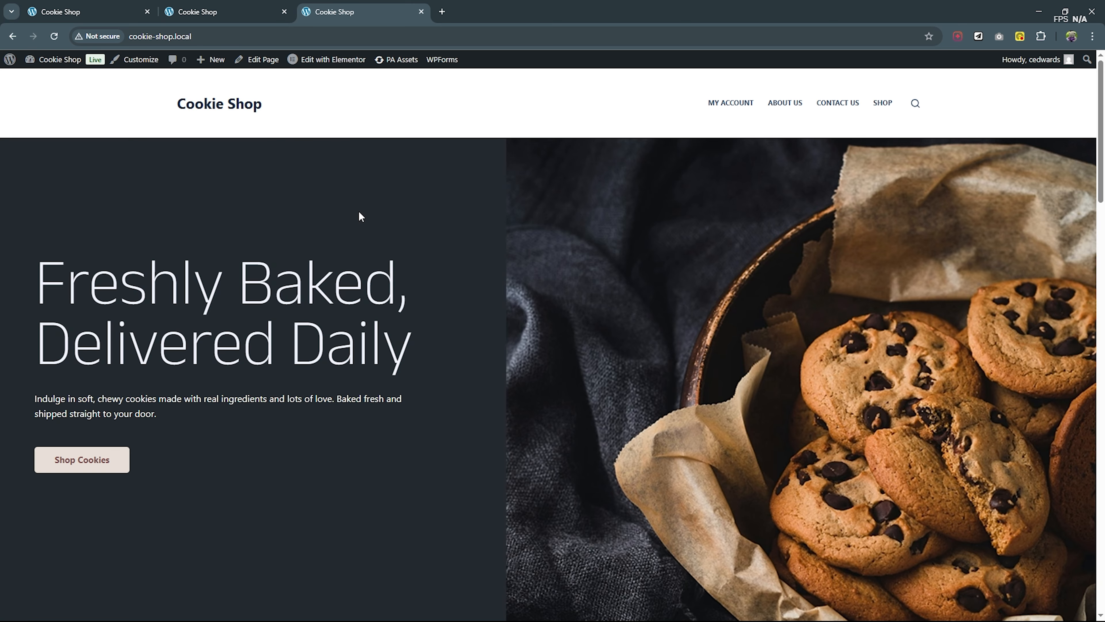
scroll(385, 221, "down", 4)
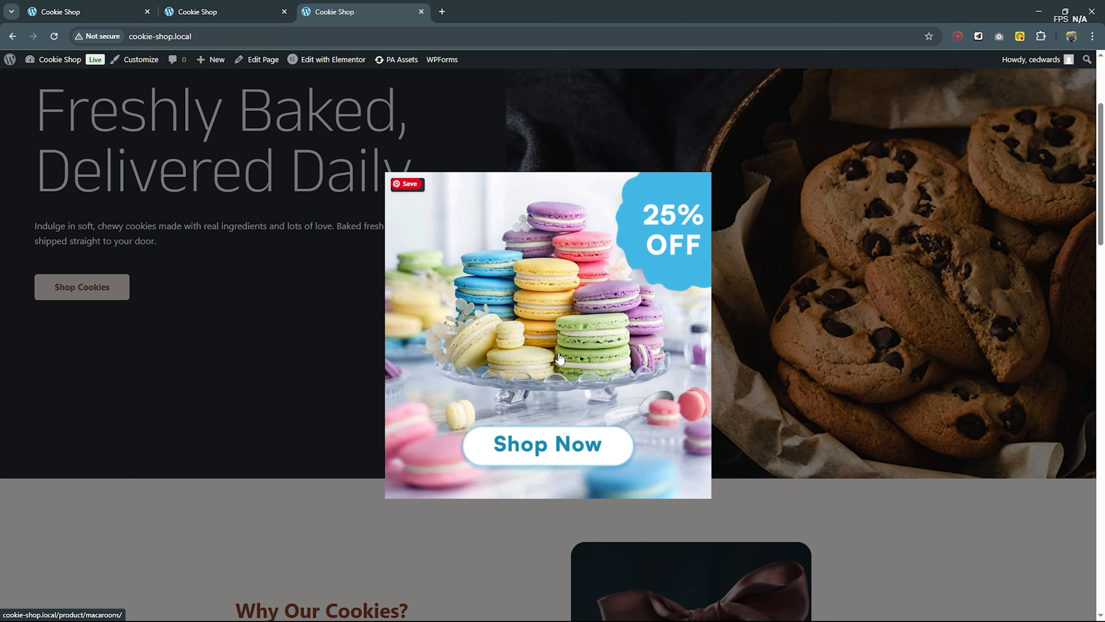
- Search for "premium addons" among the plugins that can be added to the WordPress site
left_click(130, 12)
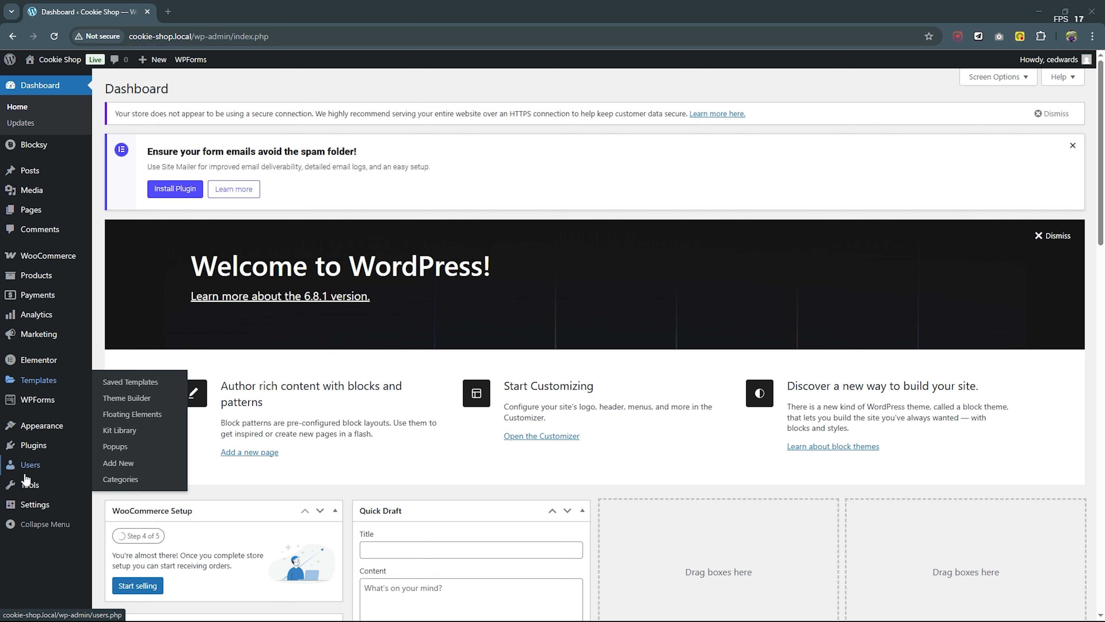
left_click(41, 455)
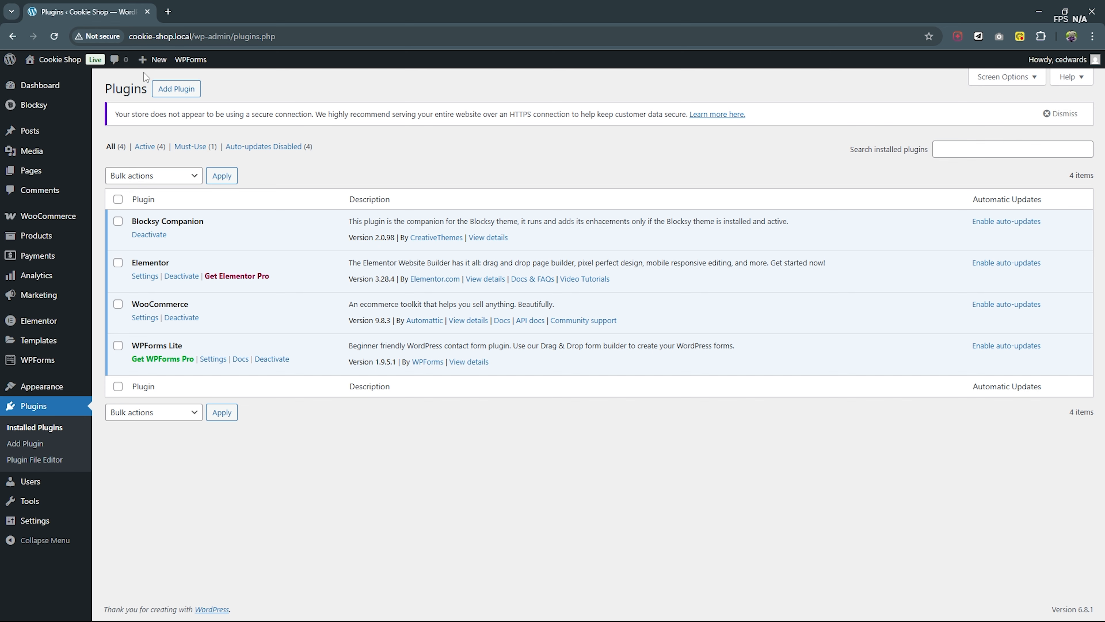
left_click(176, 88)
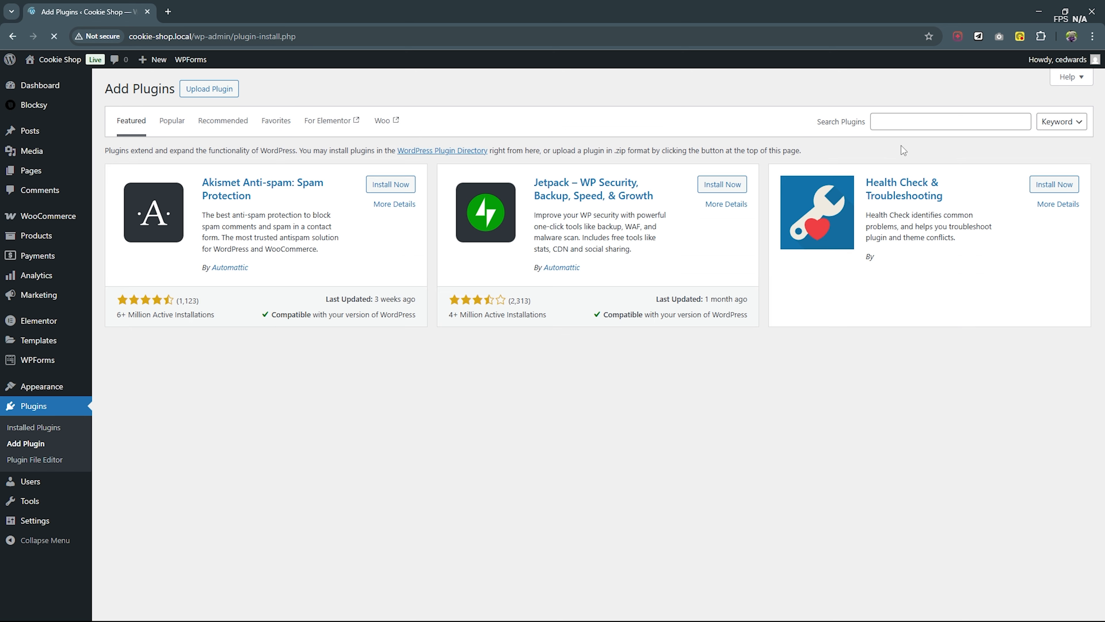
left_click(911, 122)
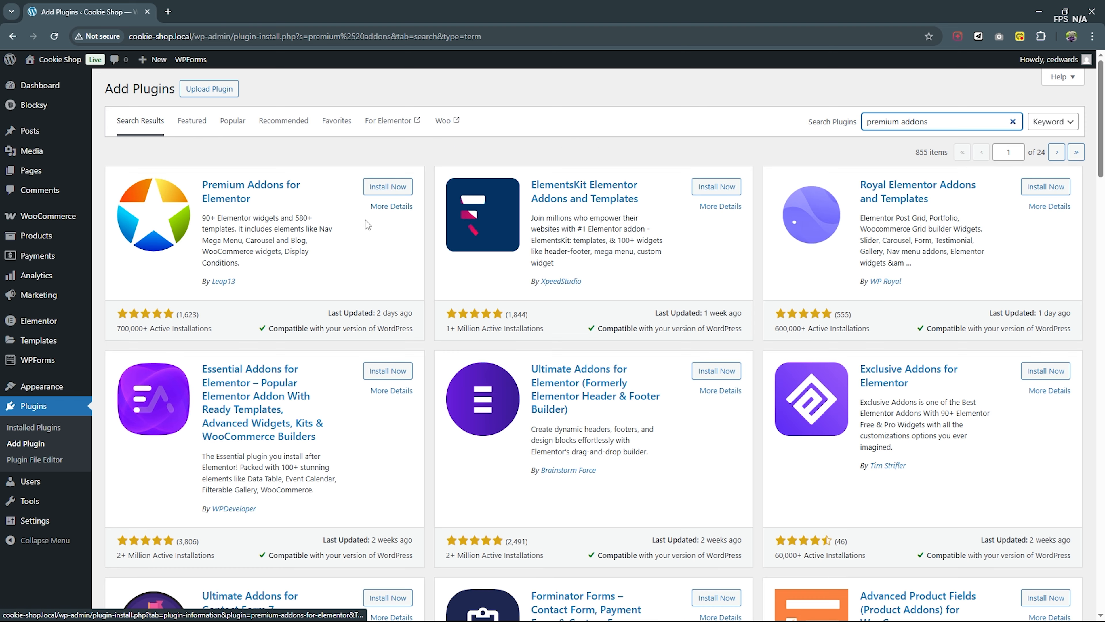
- Install and activate the Premium Addons for Elementor plugin, skipping its setup wizard
left_click(389, 186)
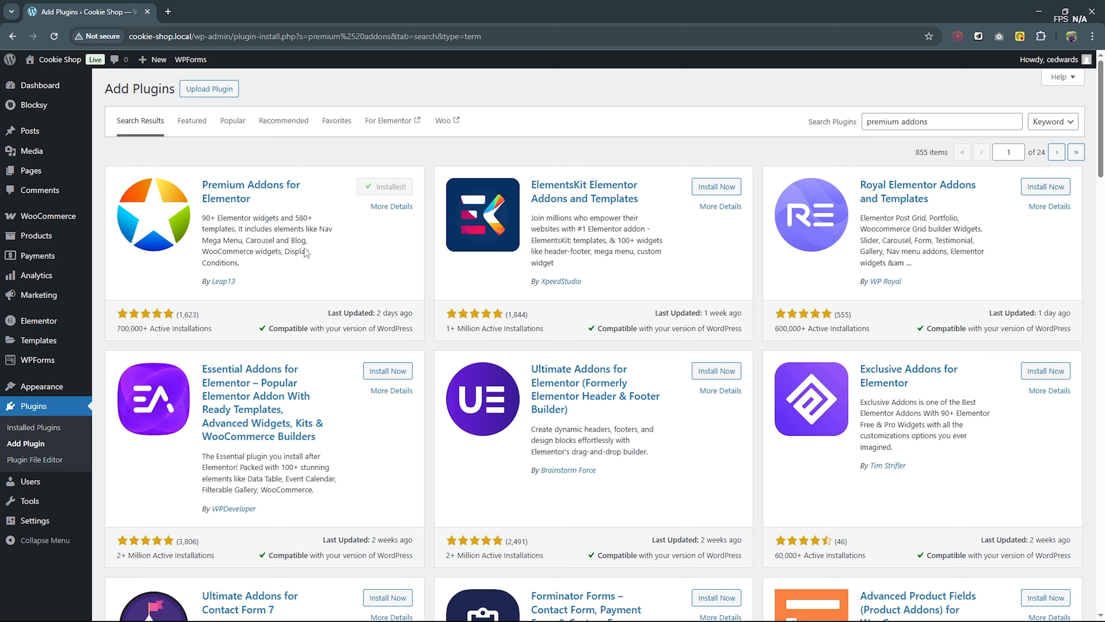
left_click(402, 185)
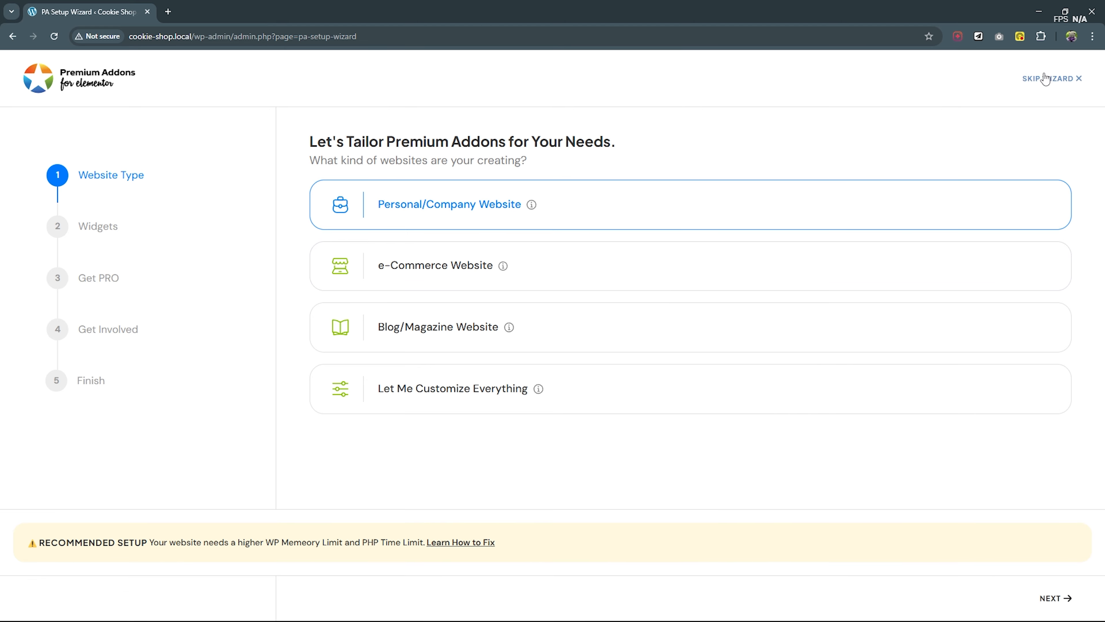
left_click(1051, 79)
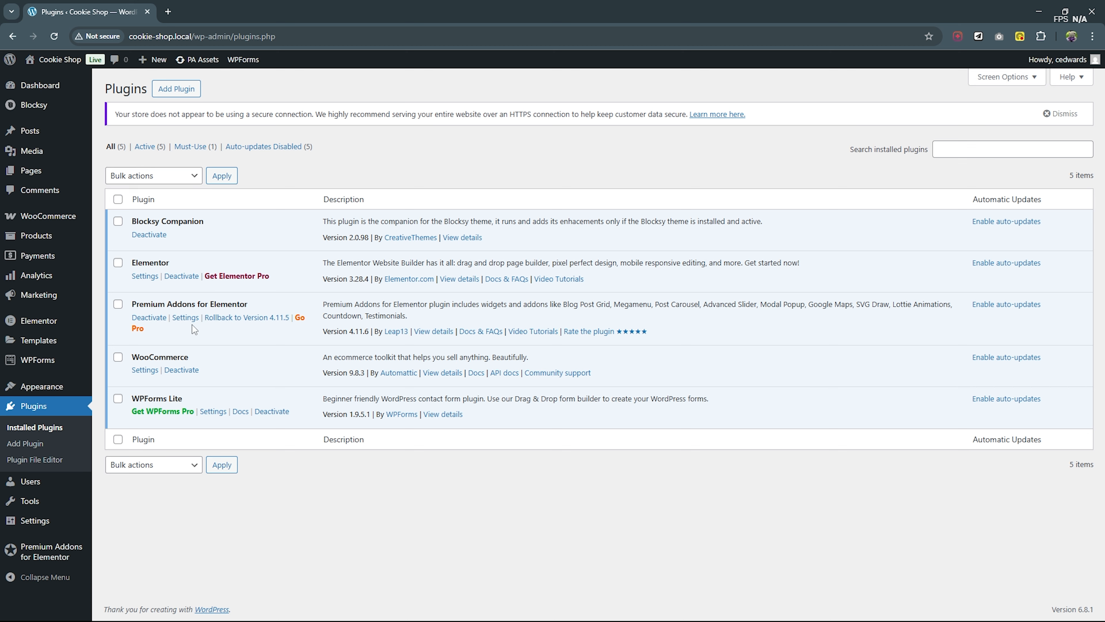
- Check the Modal Box widget in the Premium Addons settings by filtering the elements for "modal"
left_click(186, 318)
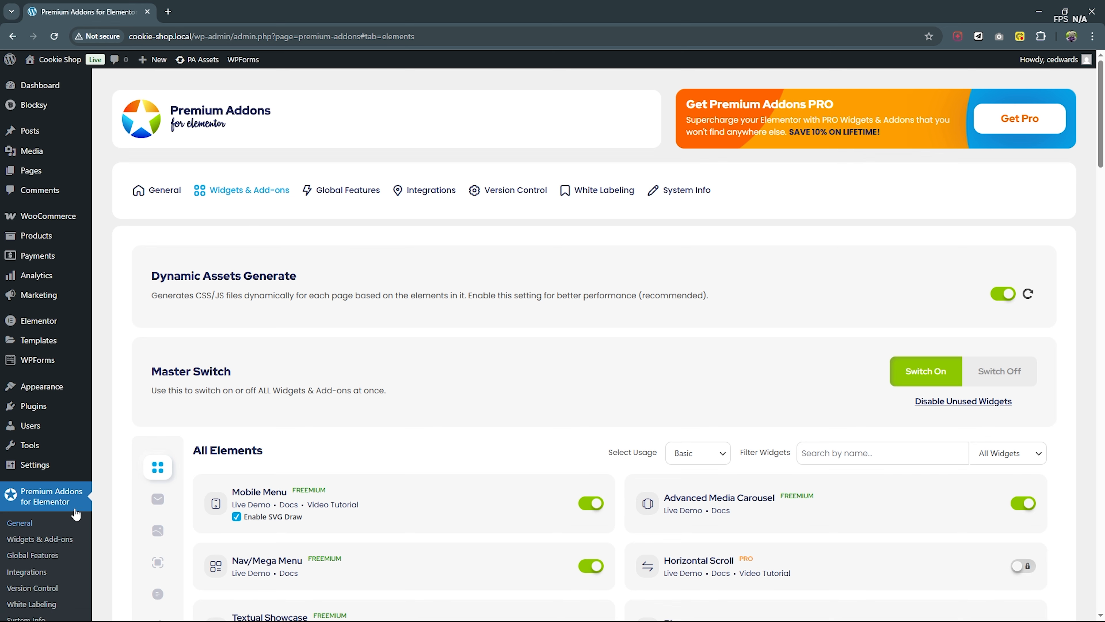
scroll(74, 492, "down", 1)
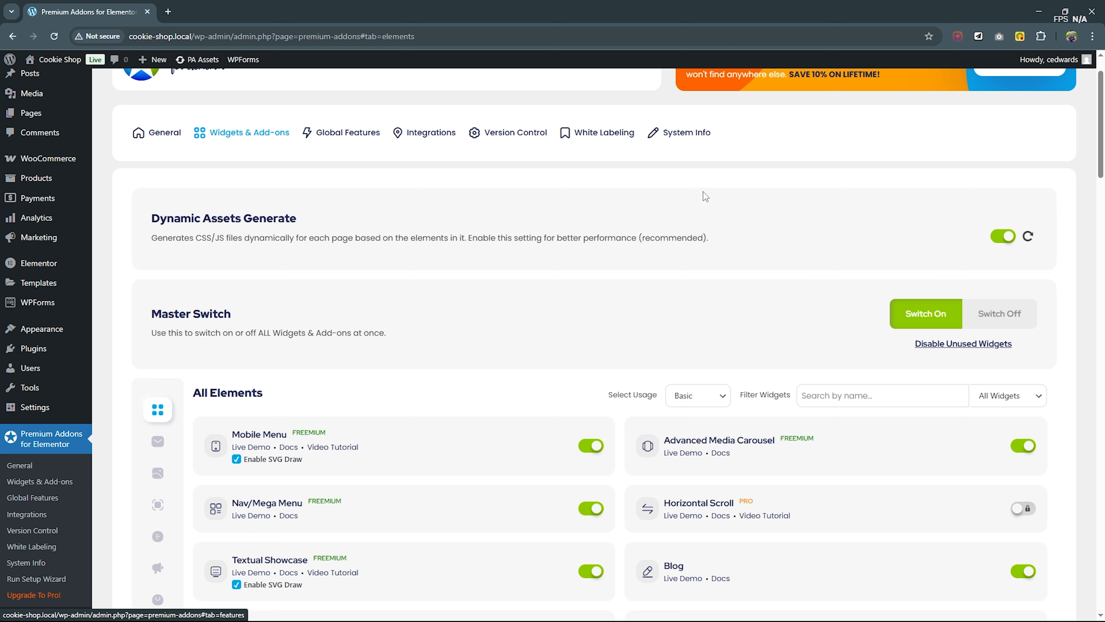
left_click(861, 389)
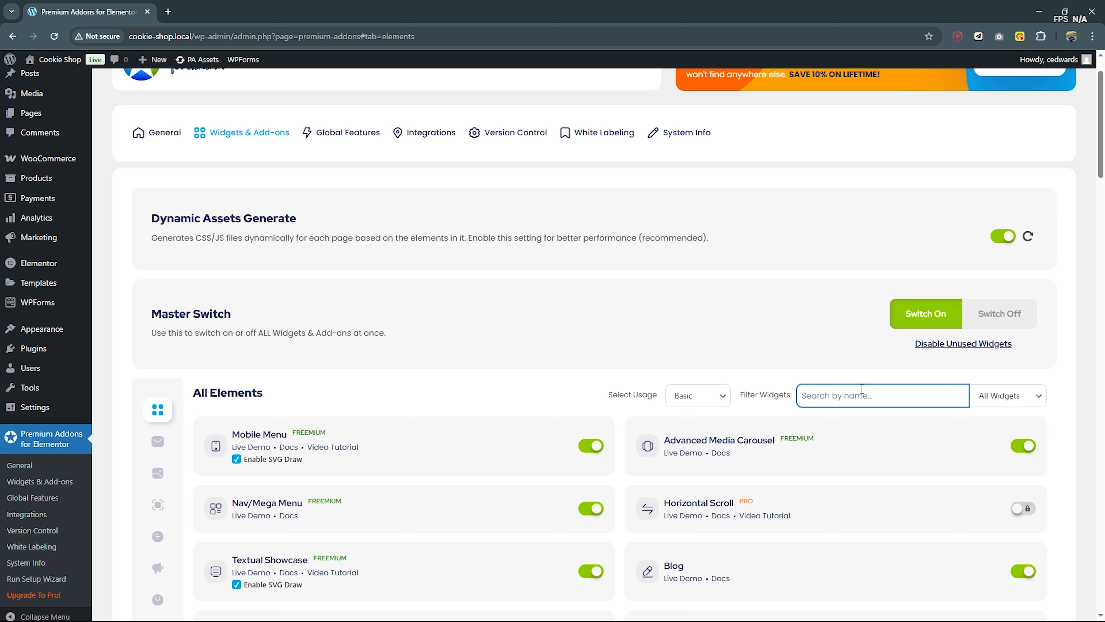
type("modal")
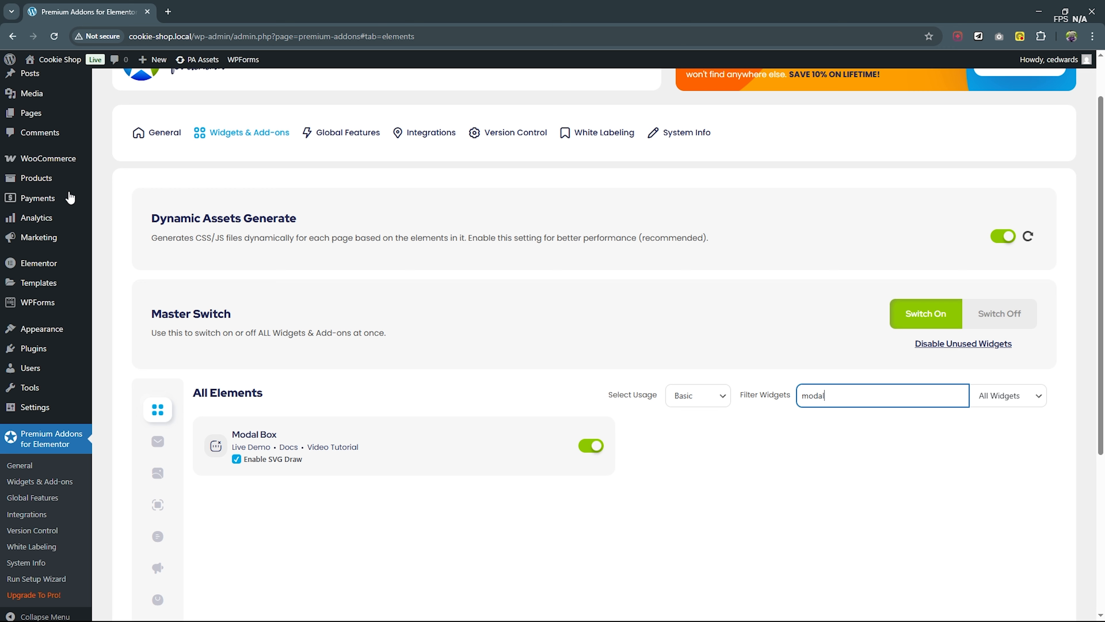
- Open the Home page for editing with Elementor in a new browser tab
left_click(31, 113)
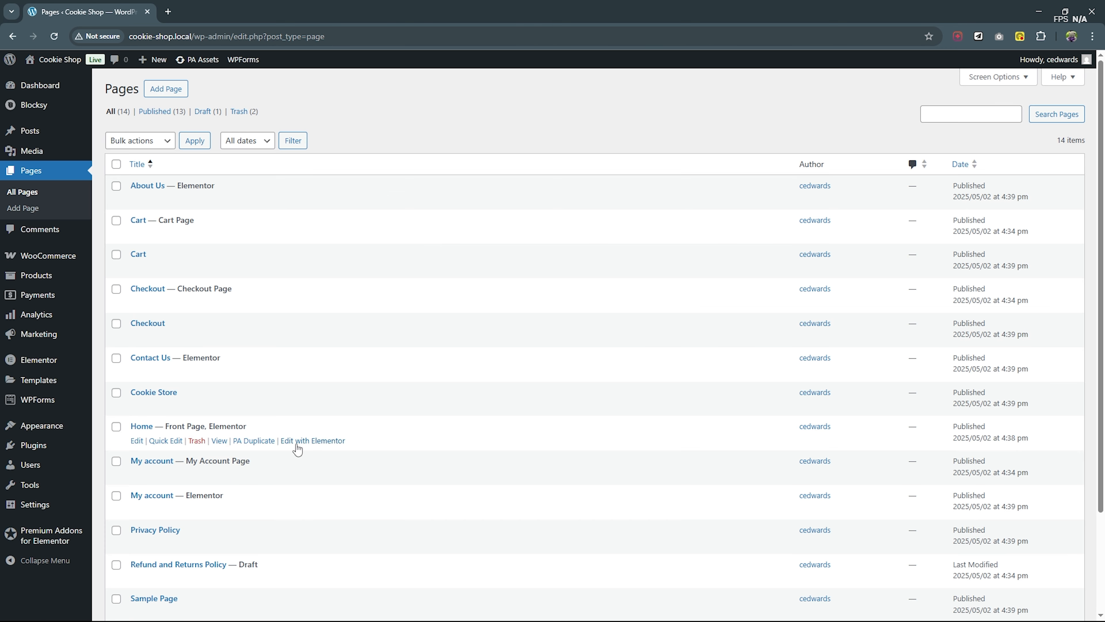
right_click(308, 446)
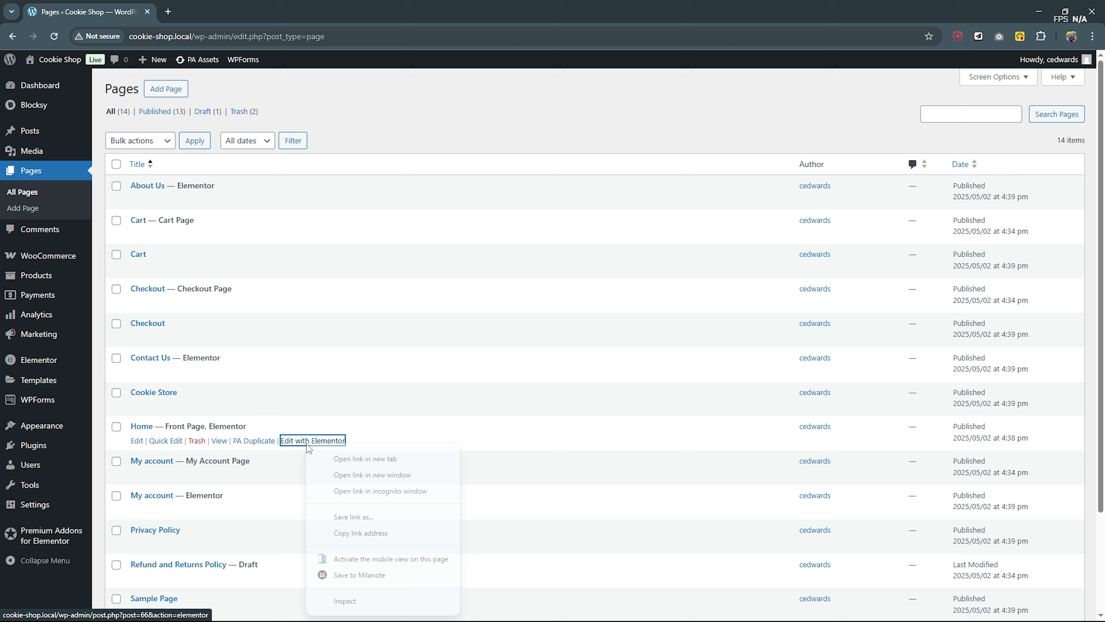
left_click(374, 459)
left_click(229, 5)
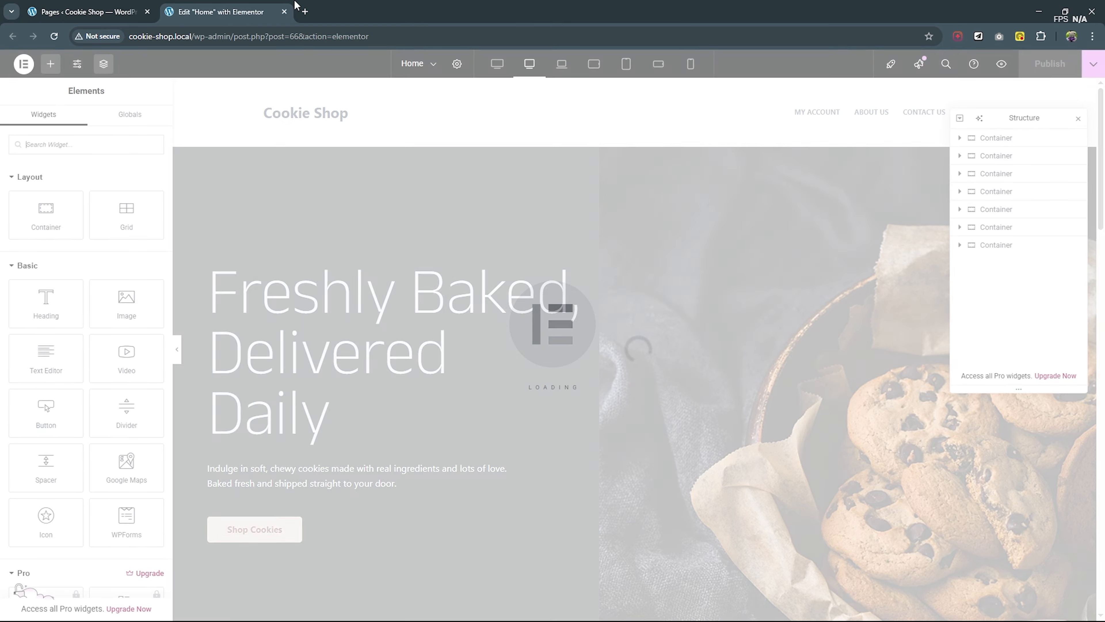
- Add a single-column flexbox container with downward direction below the Client Reviews section
scroll(600, 431, "down", 15)
left_click(625, 486)
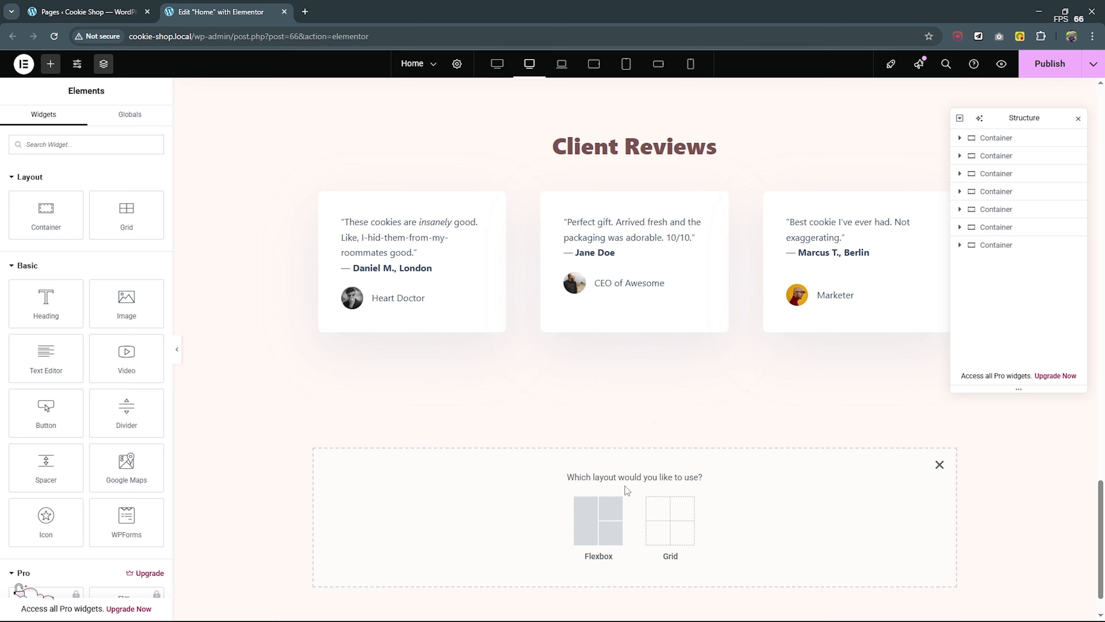
left_click(596, 510)
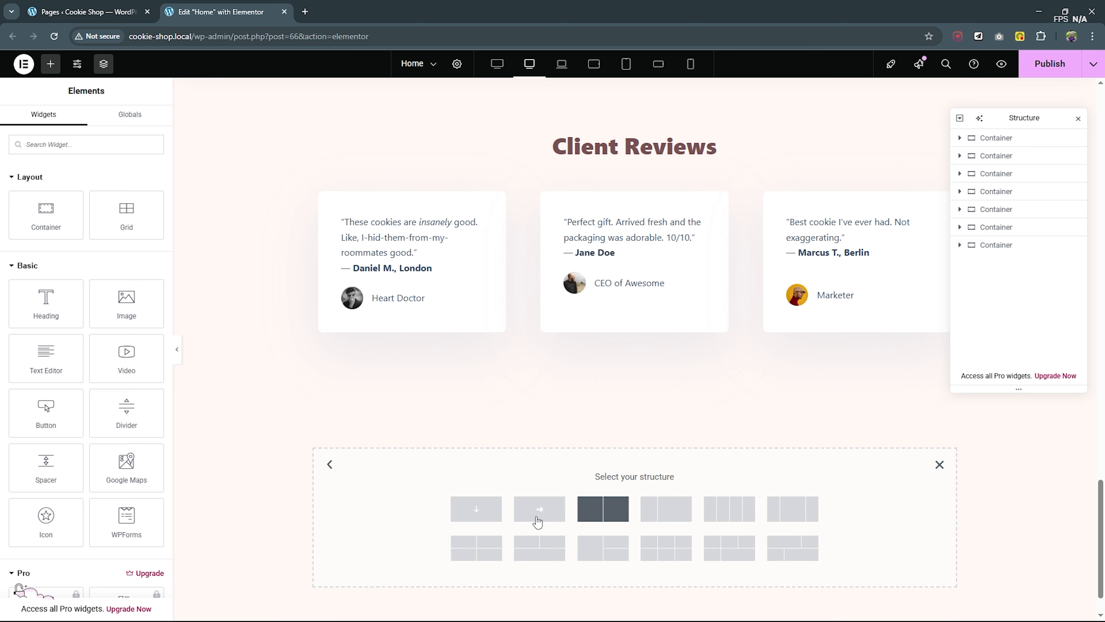
left_click(485, 516)
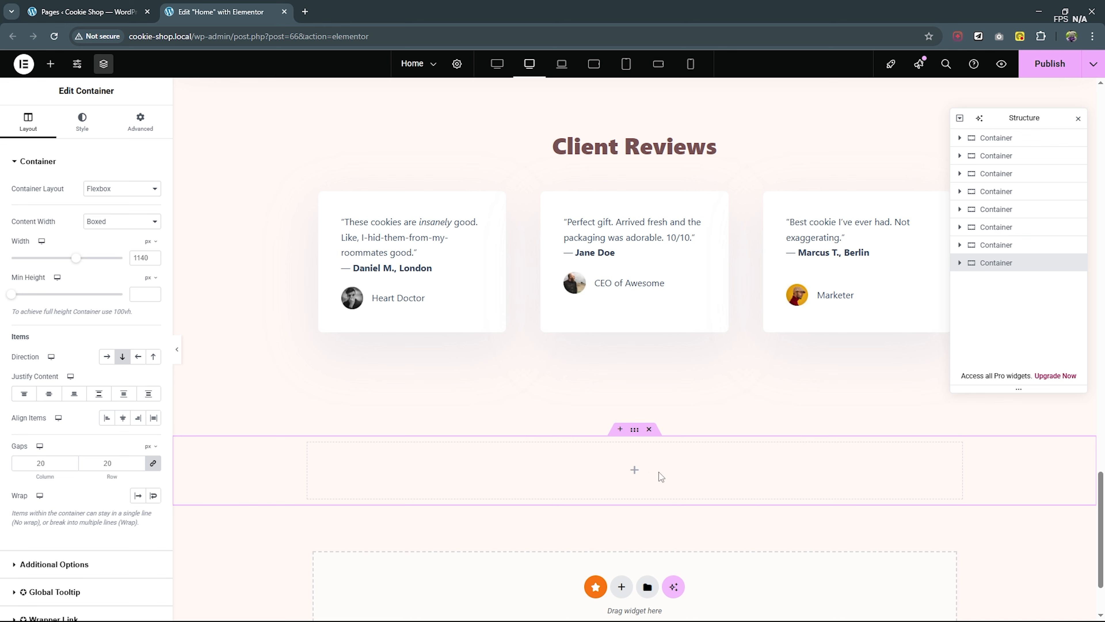
- Nest a second container inside the new container and add an Image widget to it
left_click(50, 63)
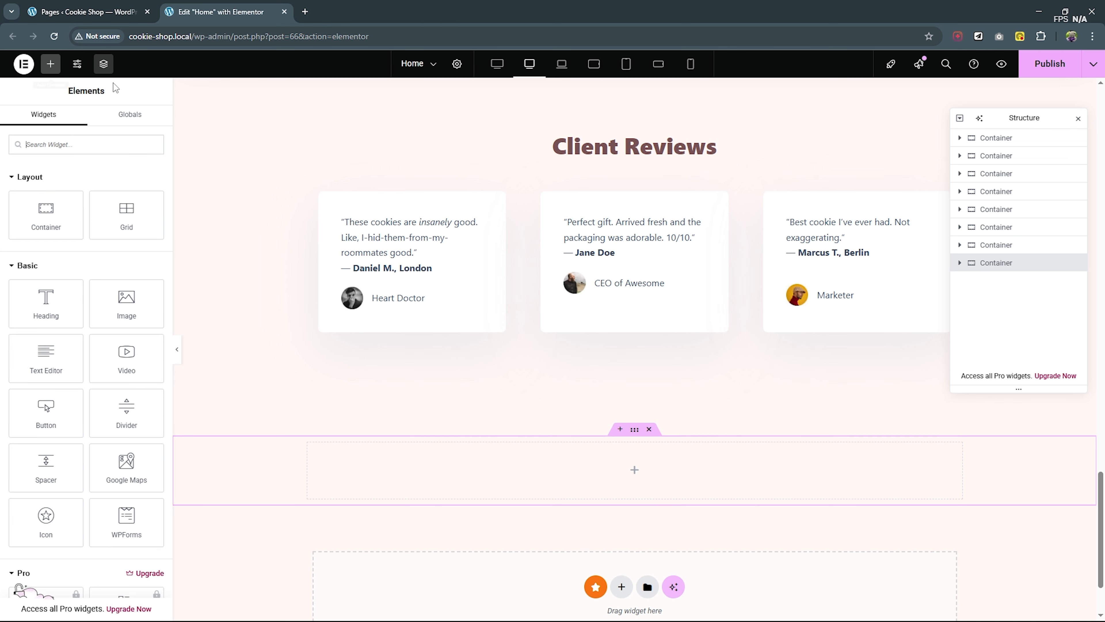
left_click(64, 213)
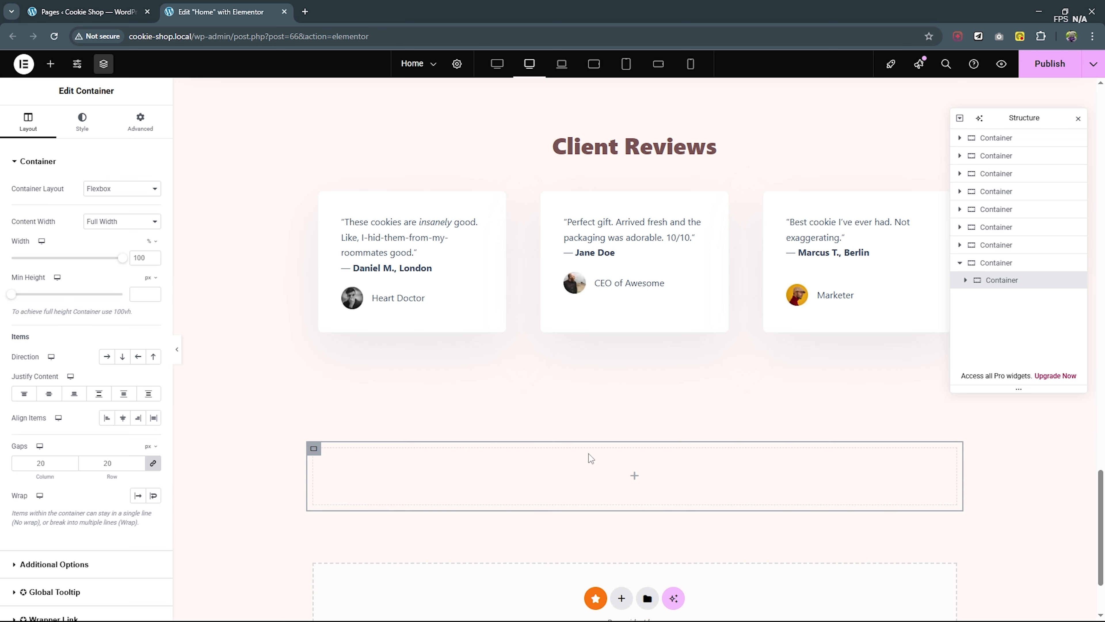
left_click(51, 64)
left_click(116, 301)
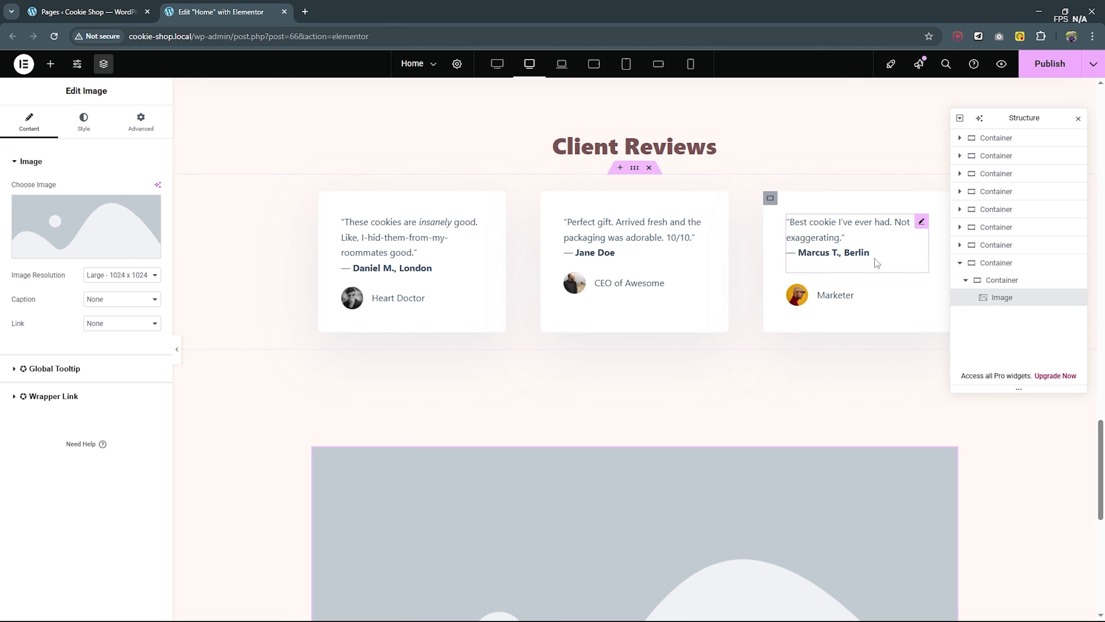
- Set the Image widget's picture to the 25% OFF macaroon image Sale.webp from the media library
left_click(1000, 280)
left_click(999, 298)
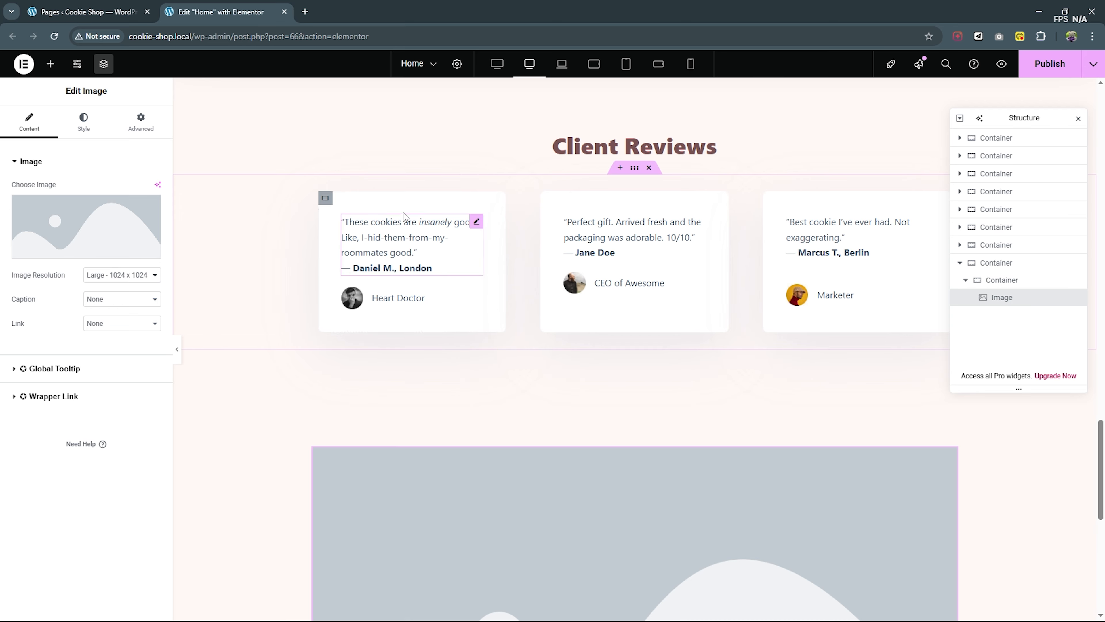
left_click(79, 252)
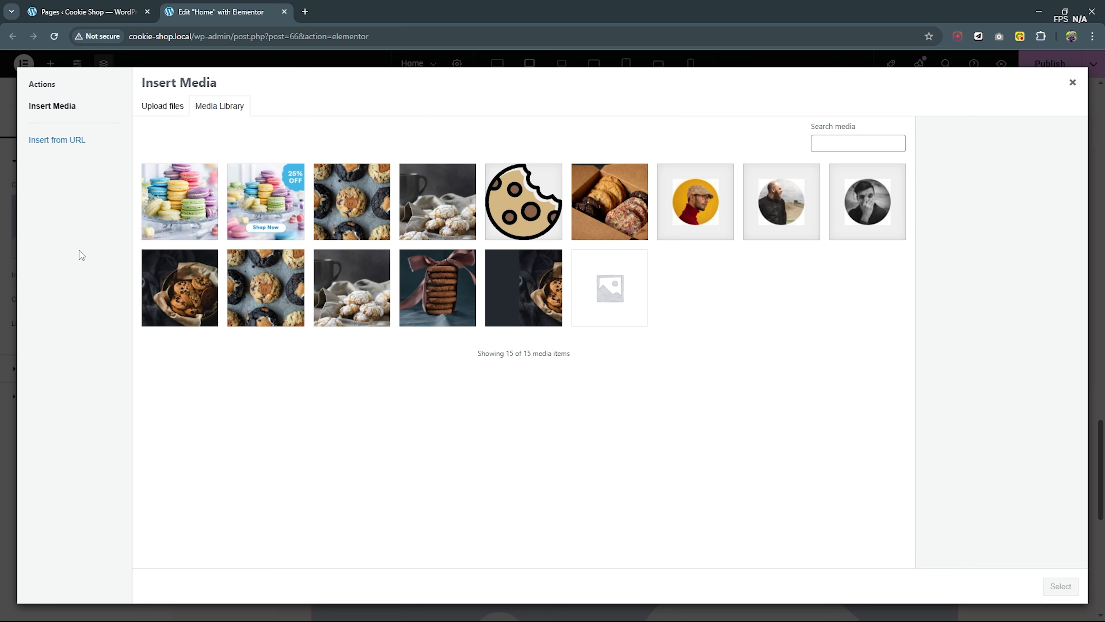
left_click(252, 203)
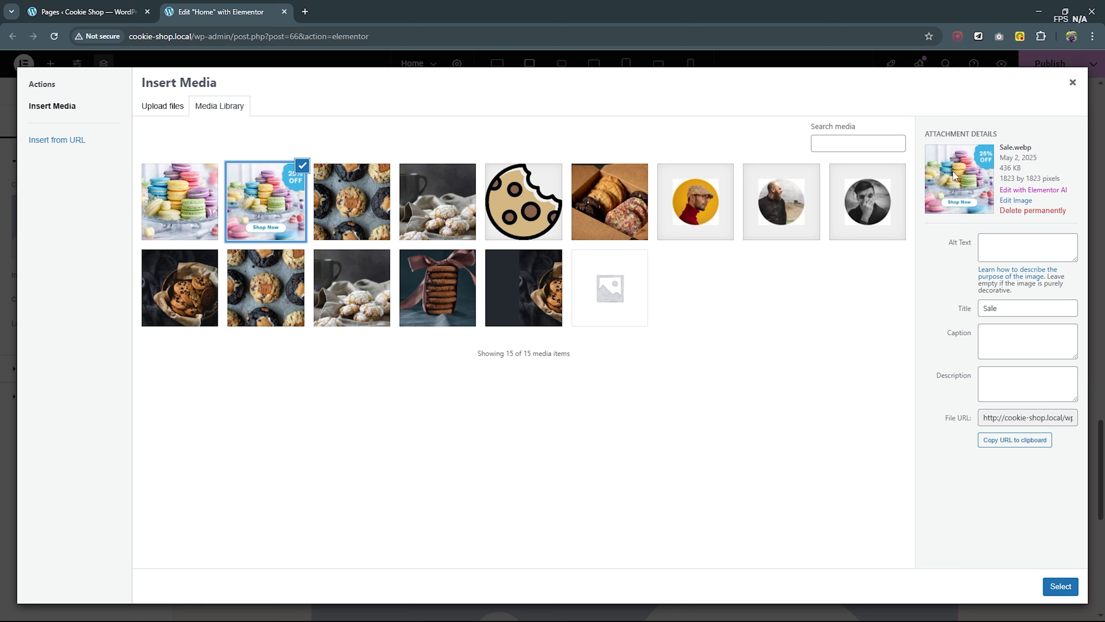
left_click(1061, 586)
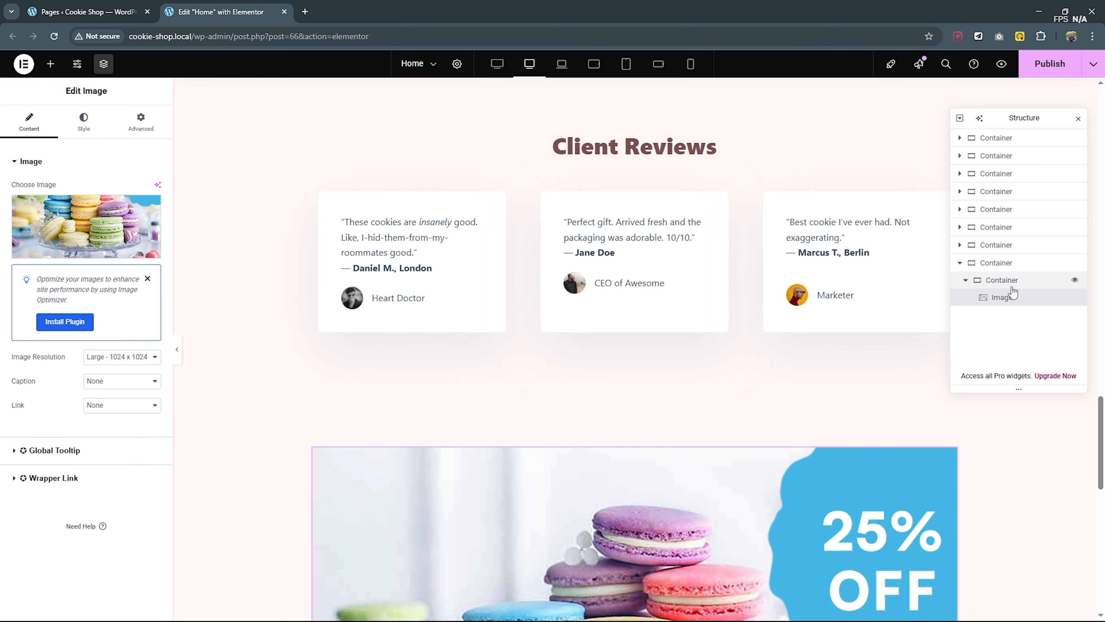
- Unlink the padding values of the inner container holding the image, with 0 px on all sides
left_click(1012, 287)
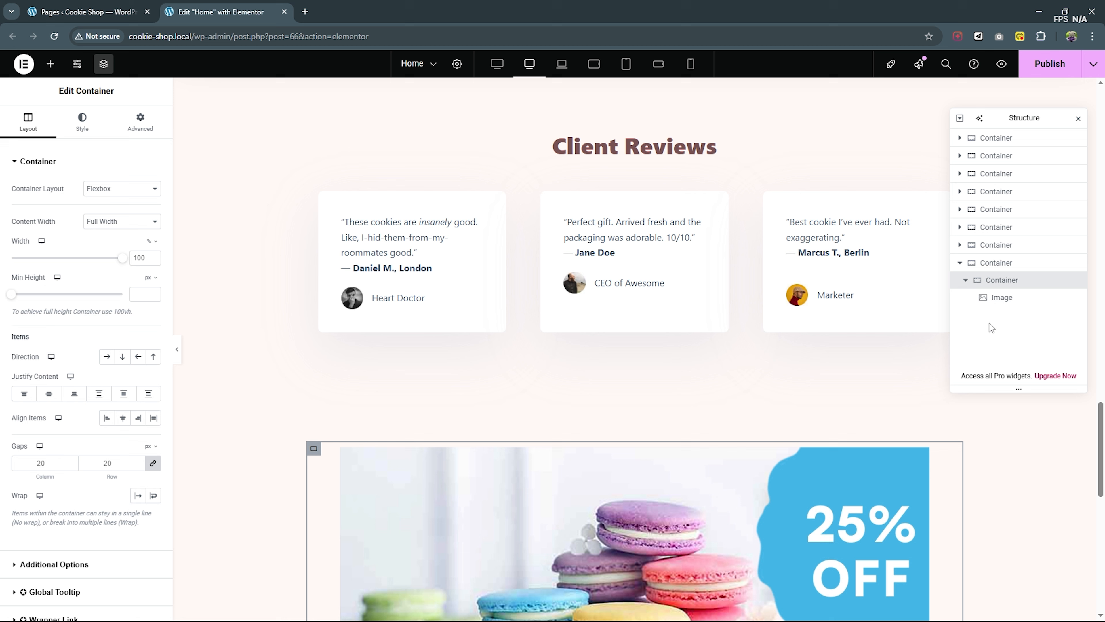
left_click(148, 135)
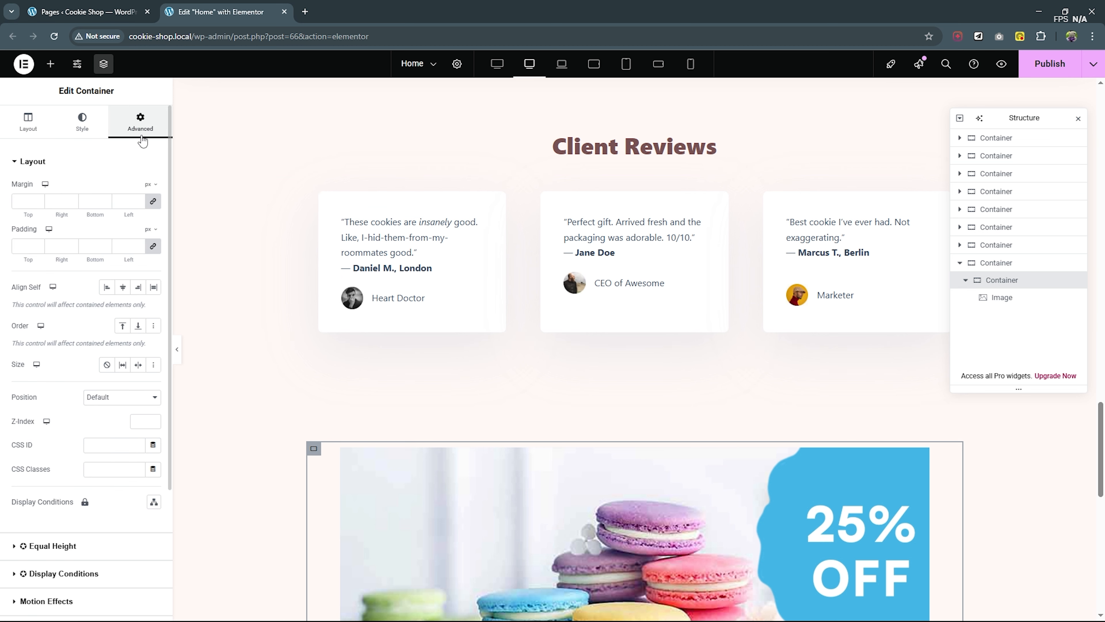
left_click(150, 252)
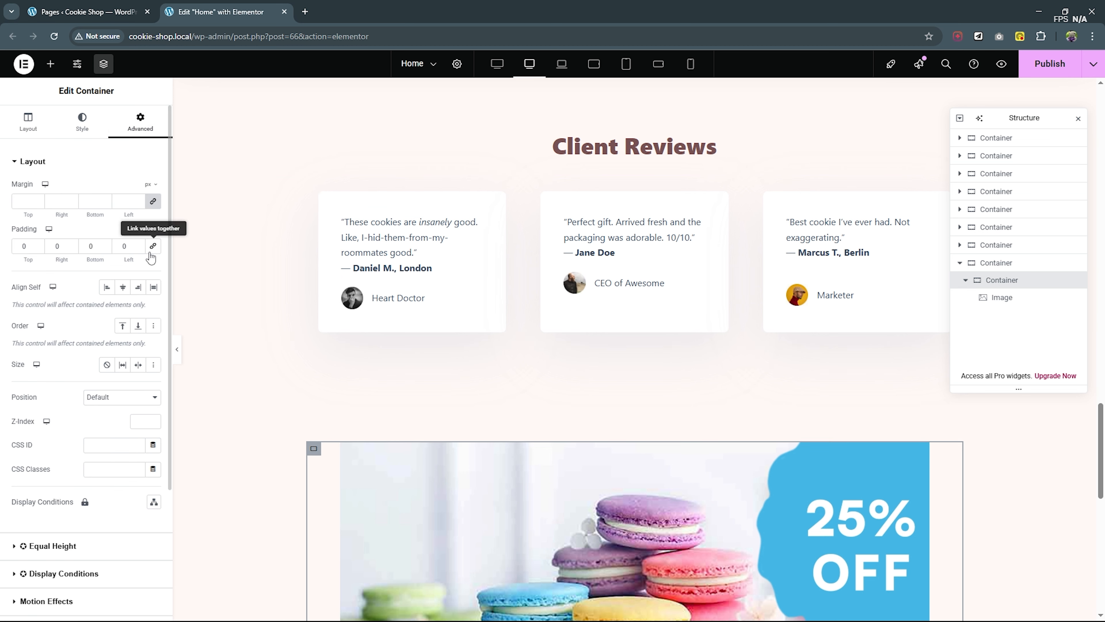
- Set the macaroon Image widget's width to 100%
left_click(1000, 300)
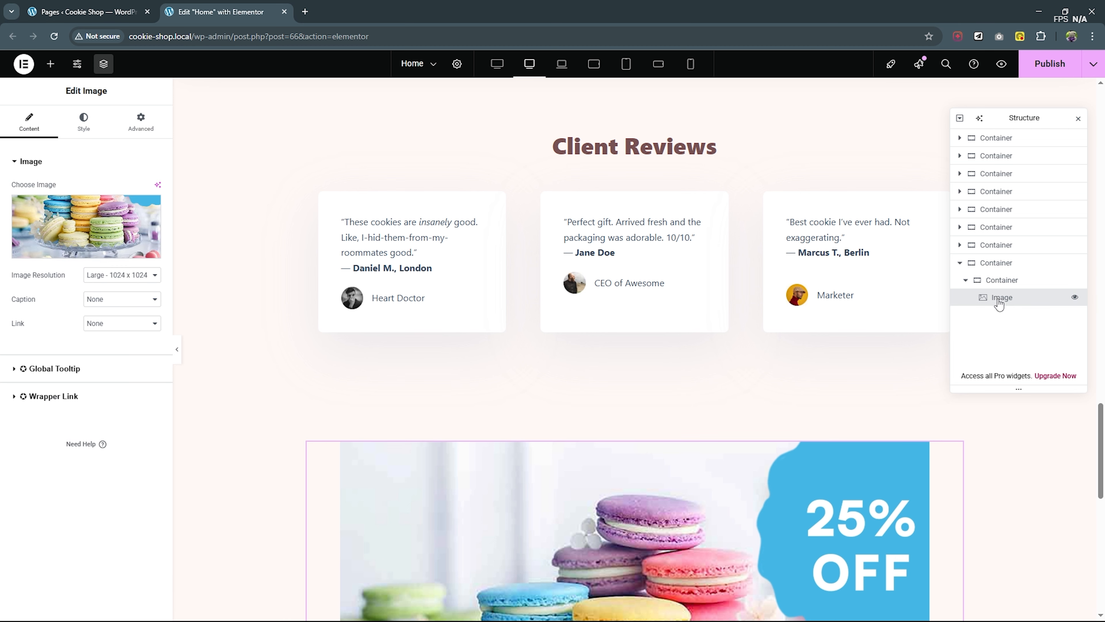
left_click(87, 130)
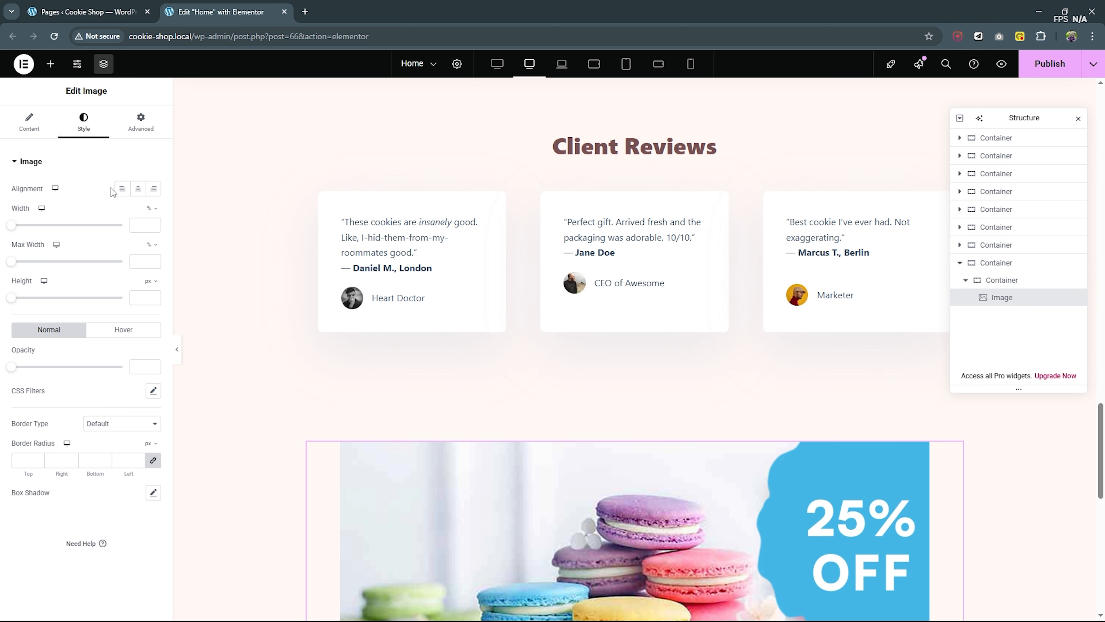
left_click(145, 225)
type("100")
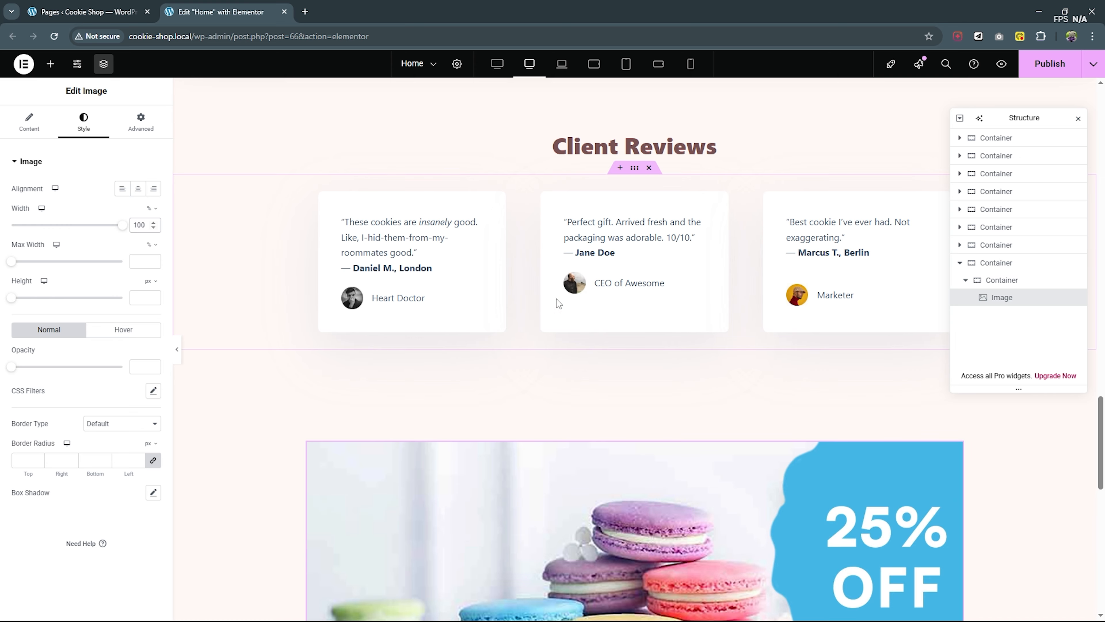
scroll(876, 404, "down", 6)
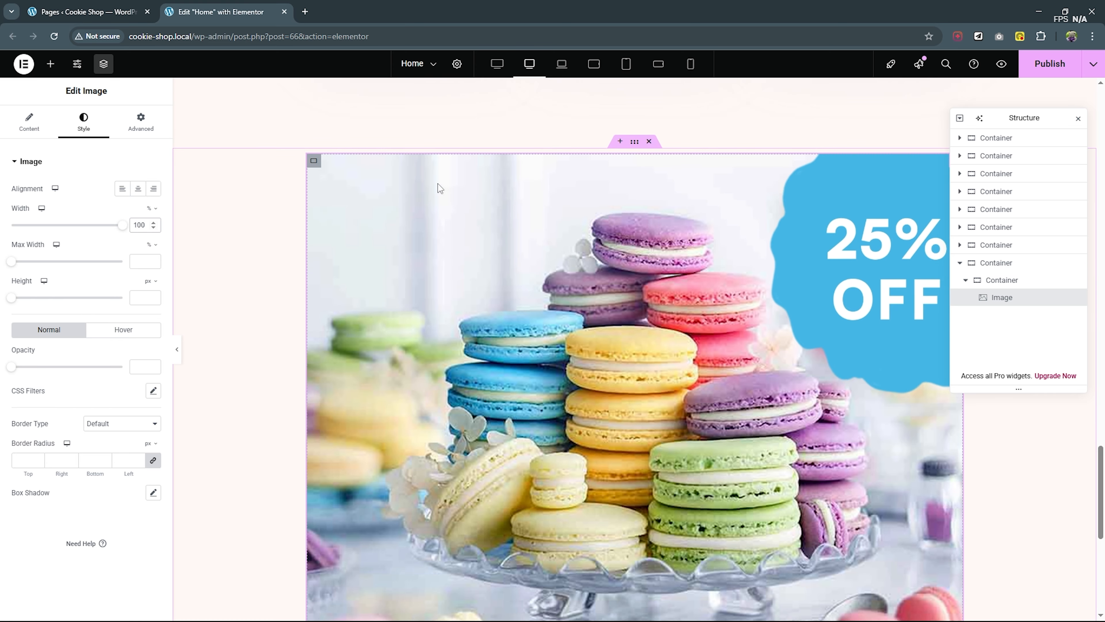
scroll(839, 376, "down", 4)
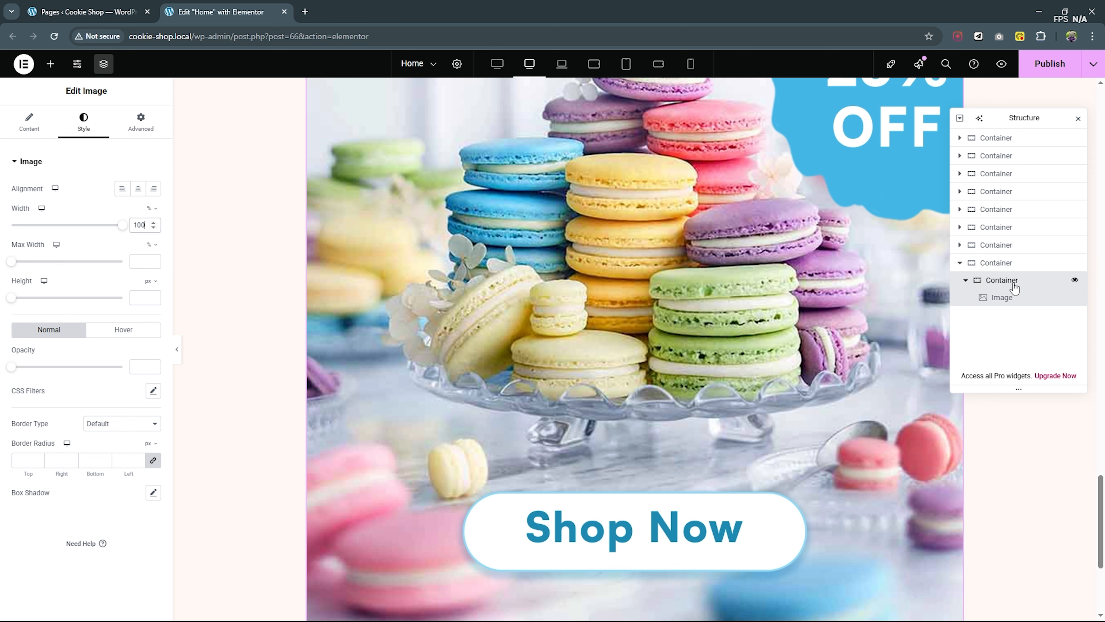
- Save the inner container holding the macaroon image as a template named Sale, and close the template library
left_click(1000, 280)
scroll(649, 265, "up", 8)
scroll(633, 291, "down", 3)
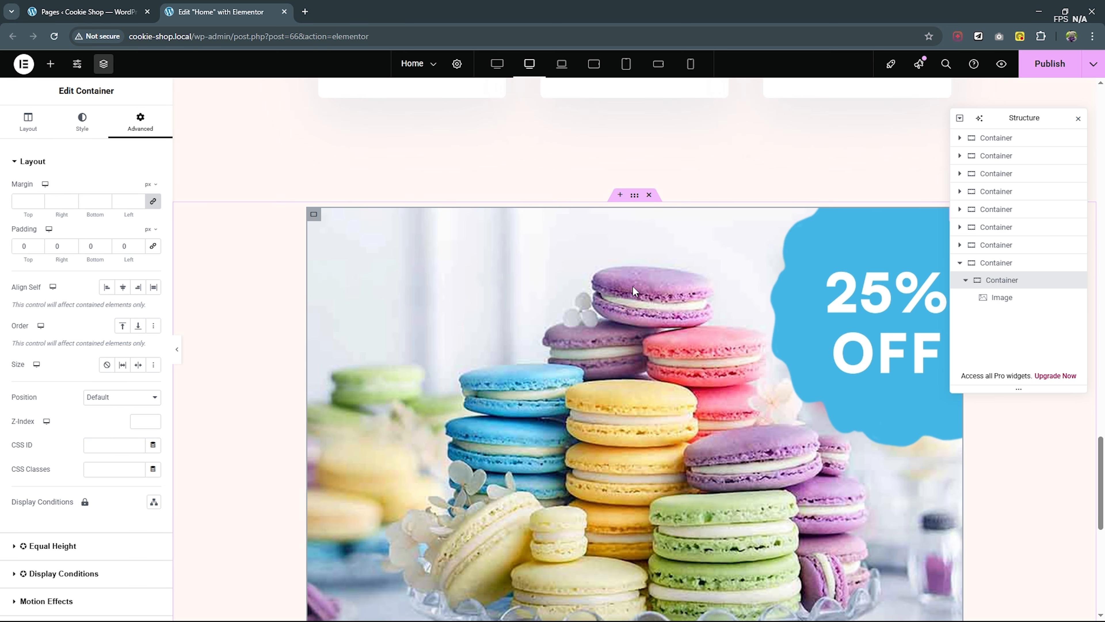
right_click(1003, 284)
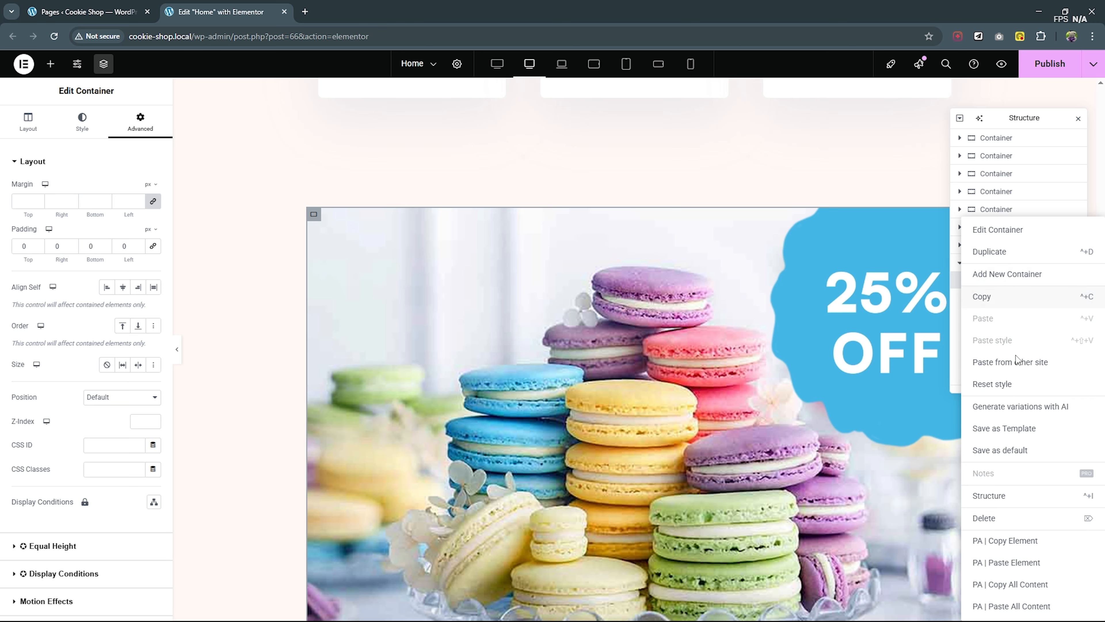
left_click(1004, 429)
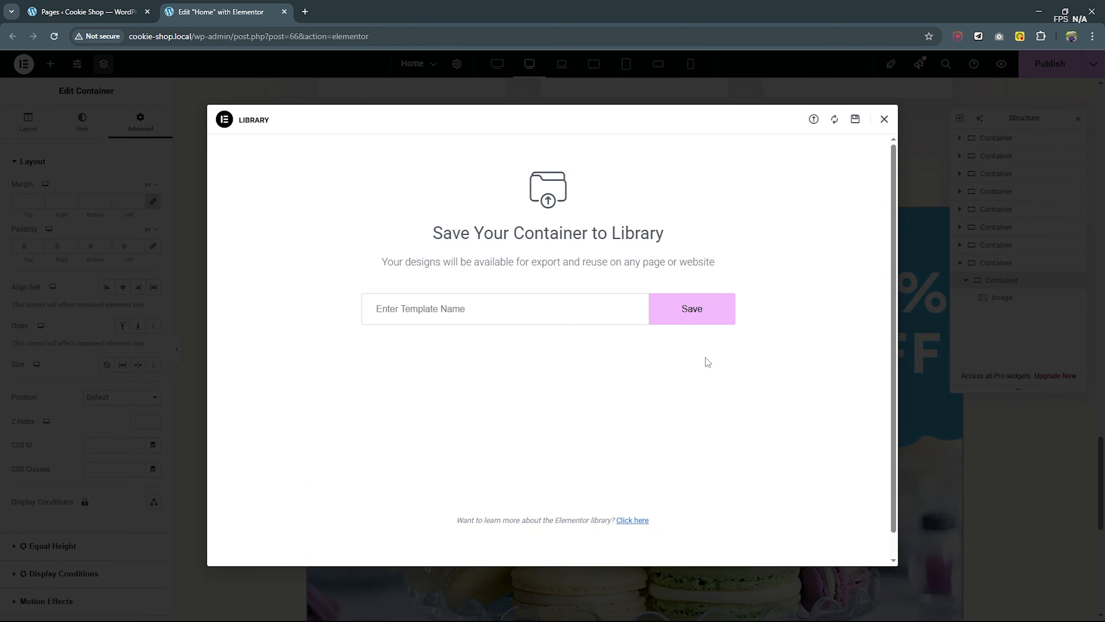
type("Sale")
left_click(692, 310)
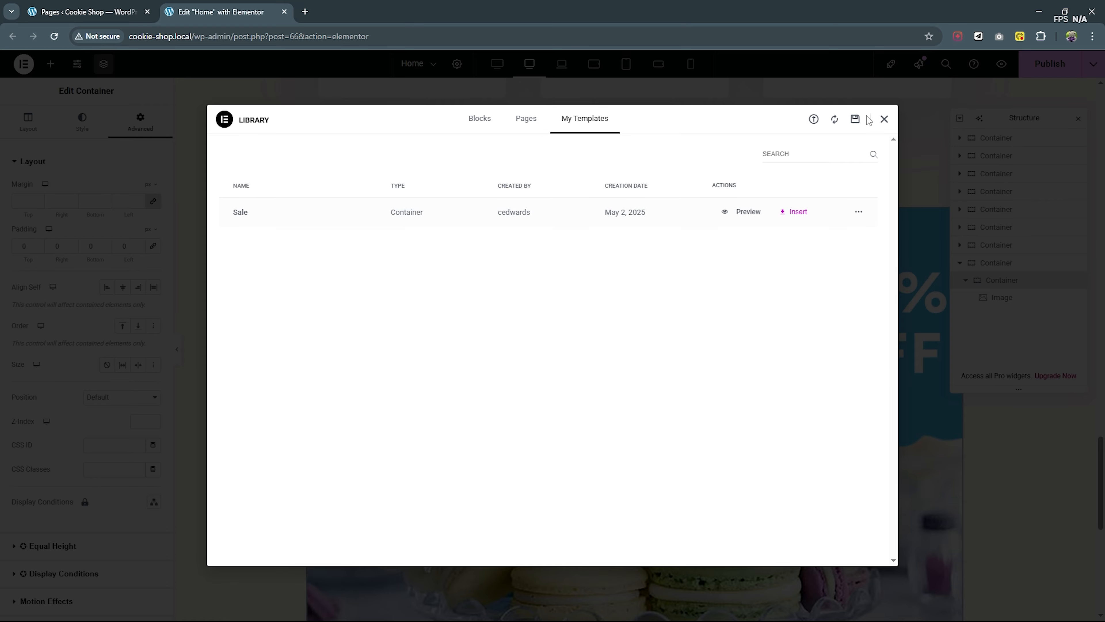
left_click(883, 120)
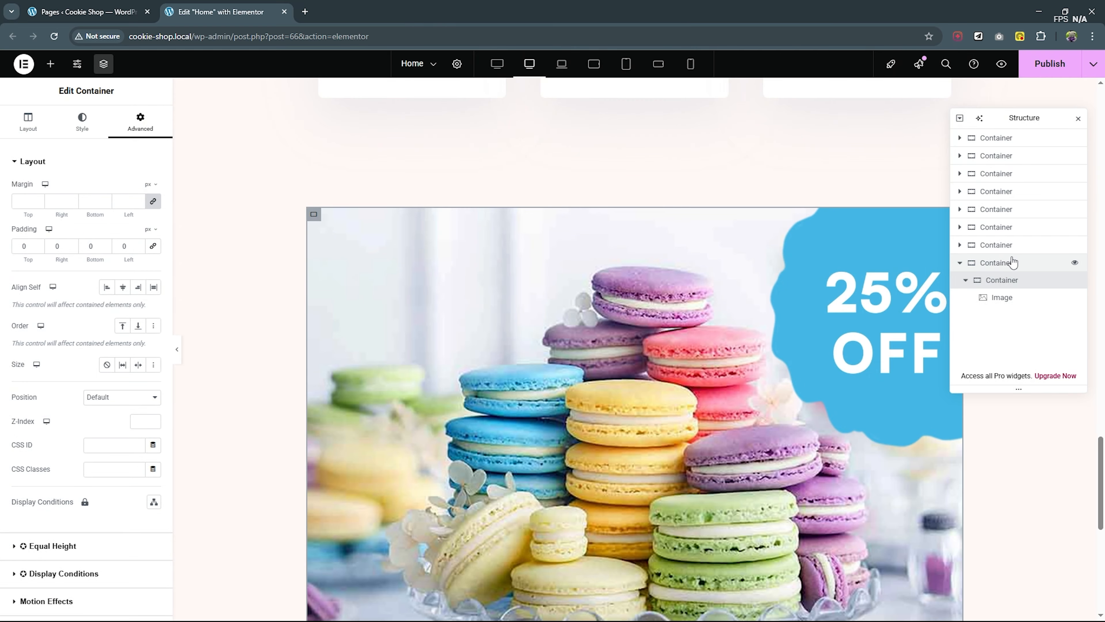
- Delete the outer container with the macaroon image from the Home page and publish the page
left_click(1011, 264)
right_click(1010, 264)
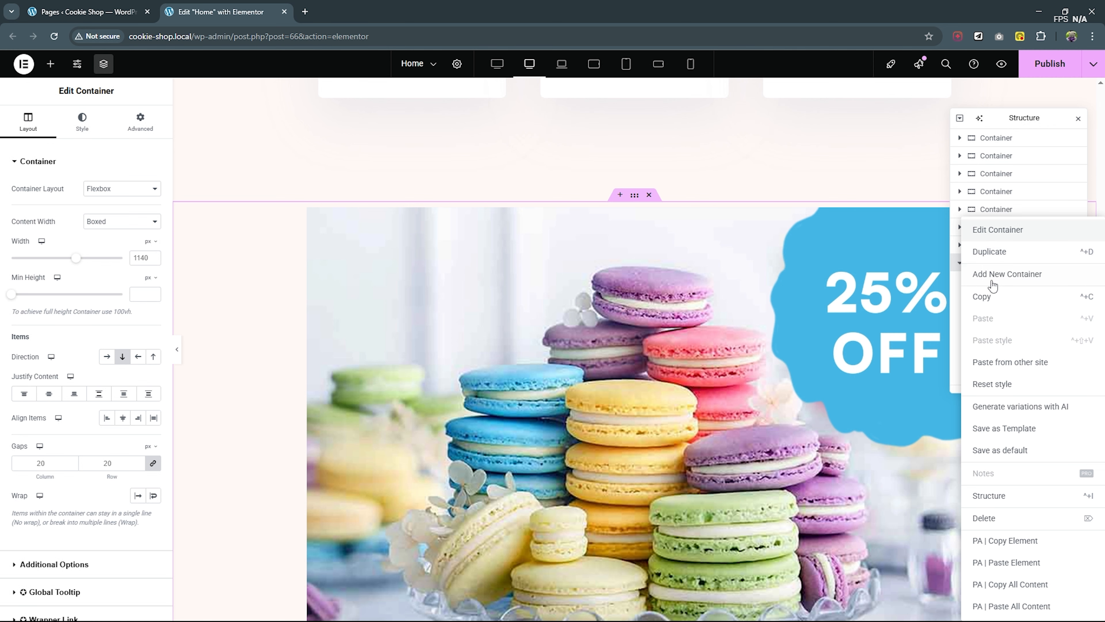
left_click(1001, 520)
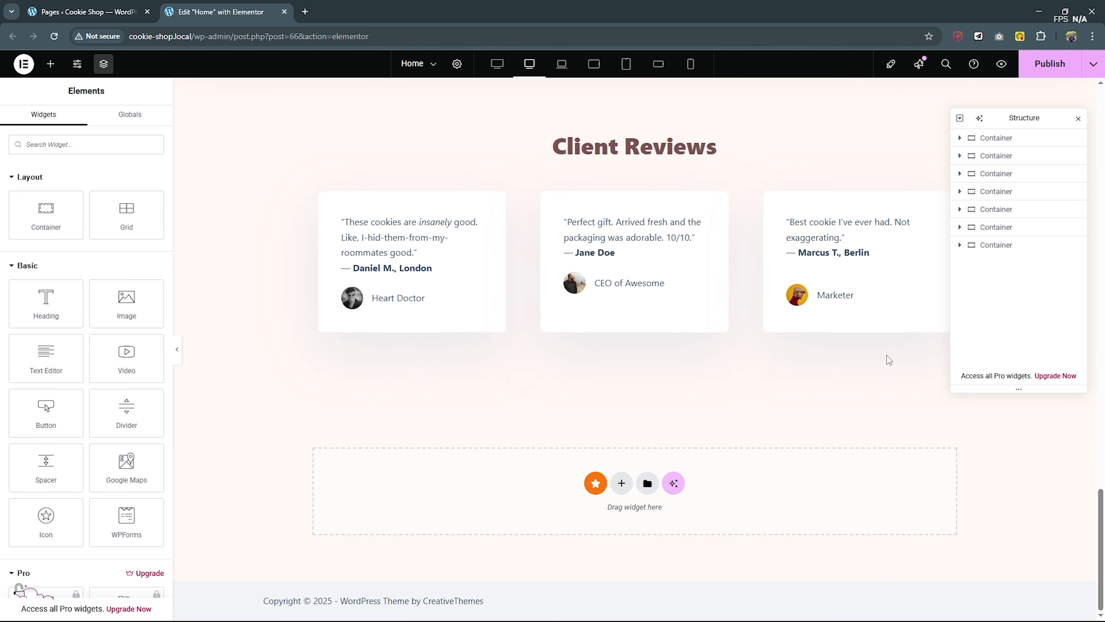
left_click(1031, 70)
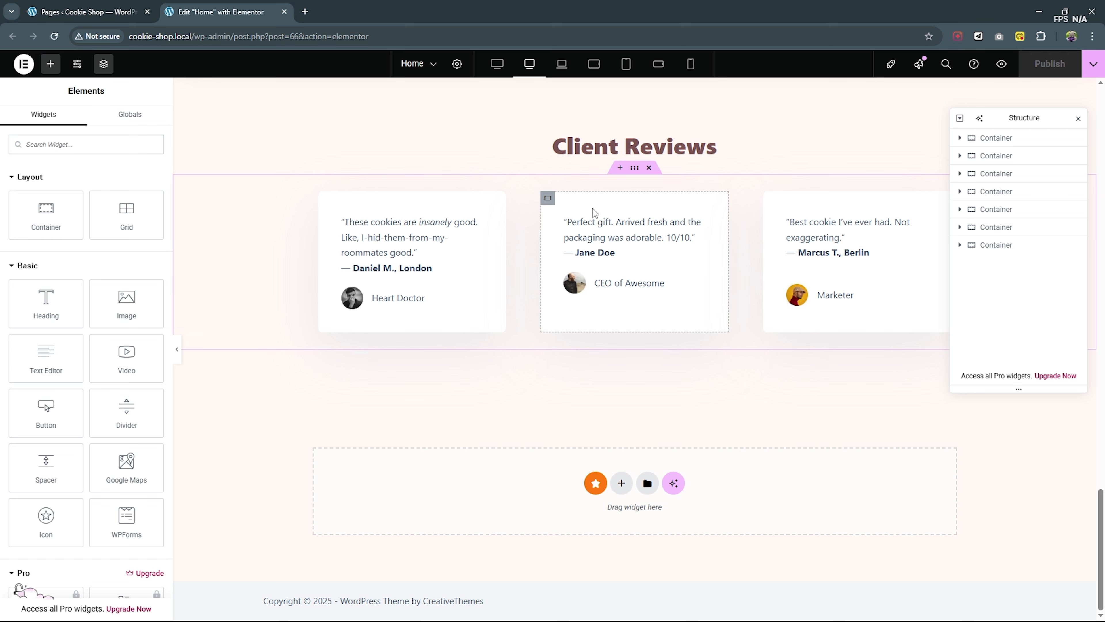
- Go to the saved templates in the WordPress dashboard and open the Sale template for editing with Elementor in a new tab
left_click(118, 5)
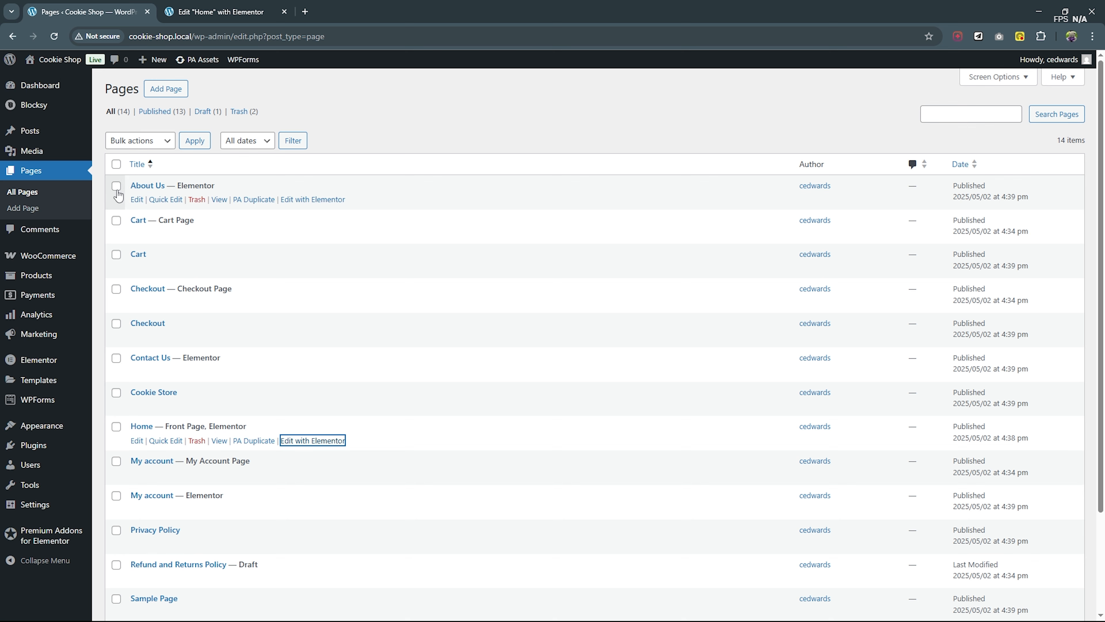
mouse_move(46, 387)
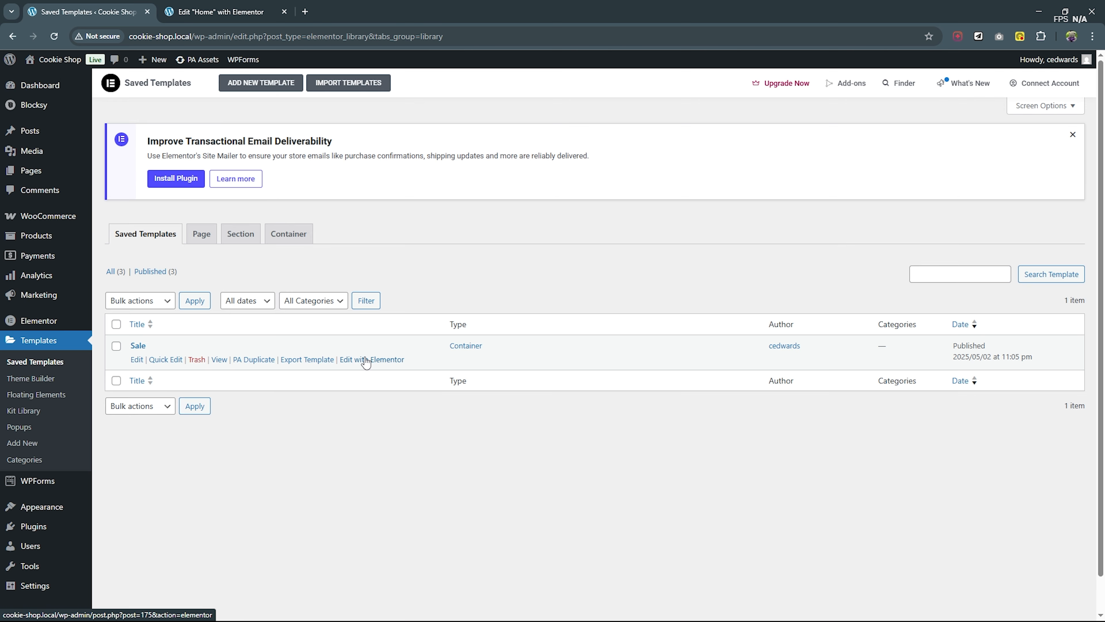
right_click(366, 361)
left_click(448, 371)
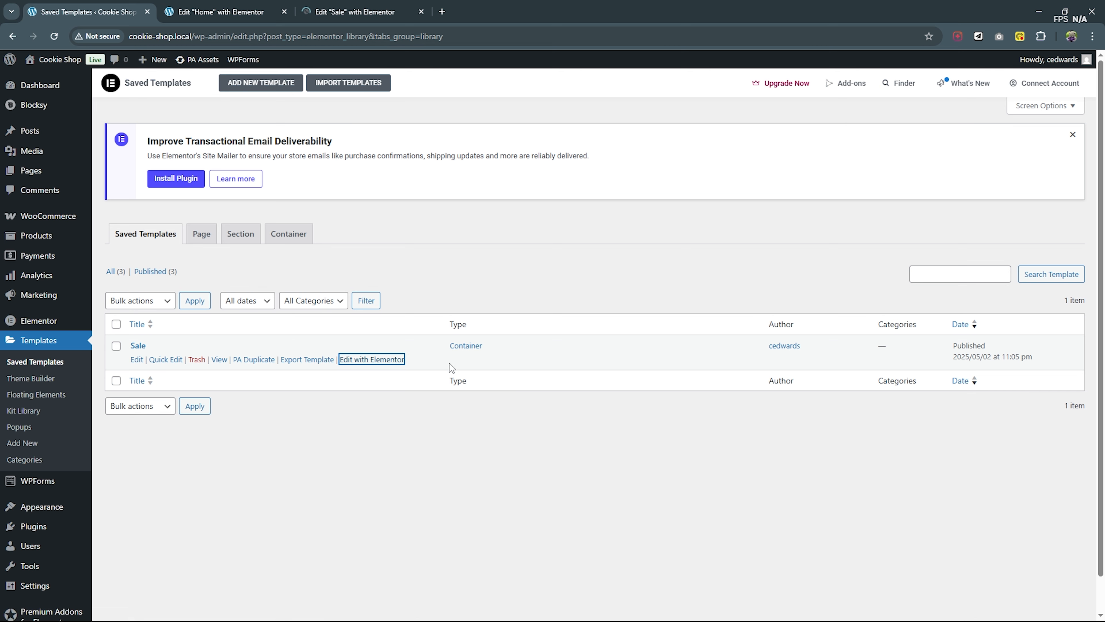
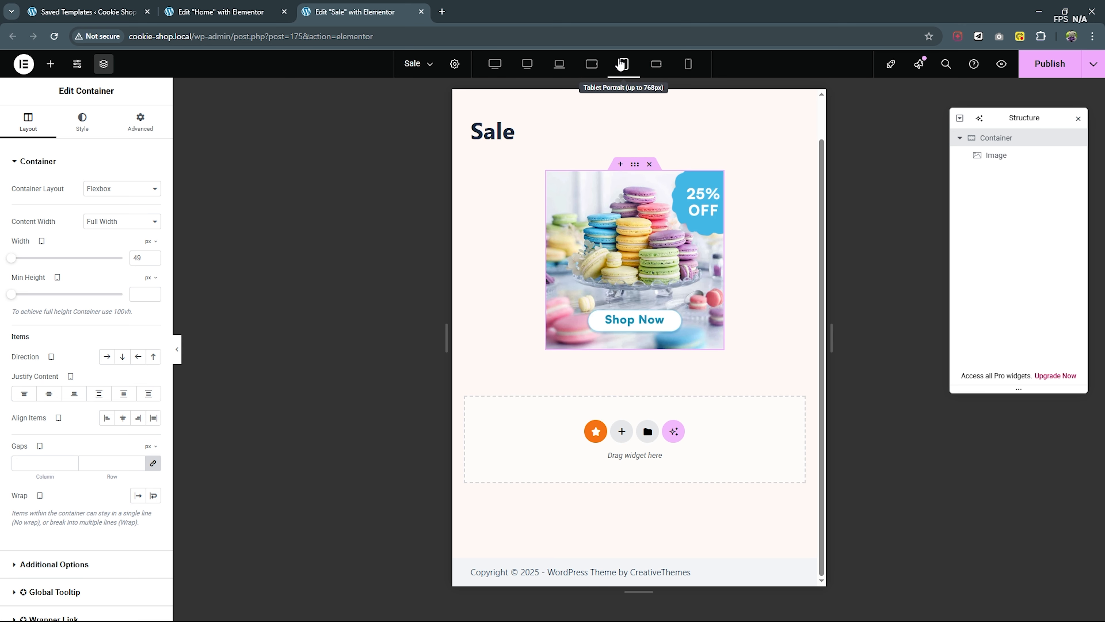
- Set the Sale template container's width to 60% for mobile landscape and 71% for mobile portrait
left_click(655, 65)
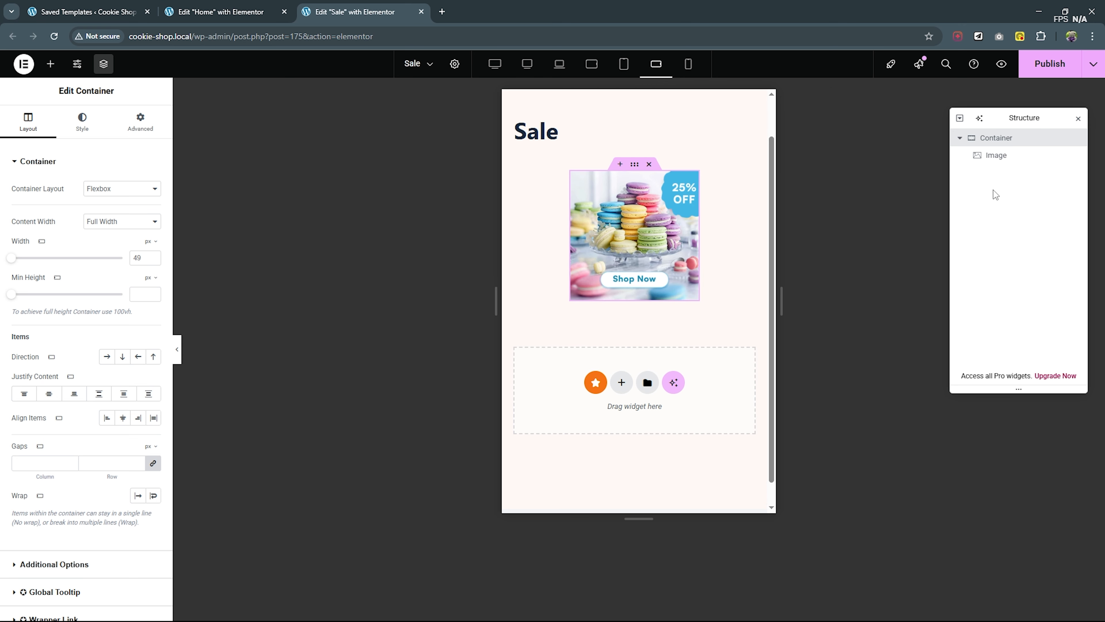
left_click(151, 241)
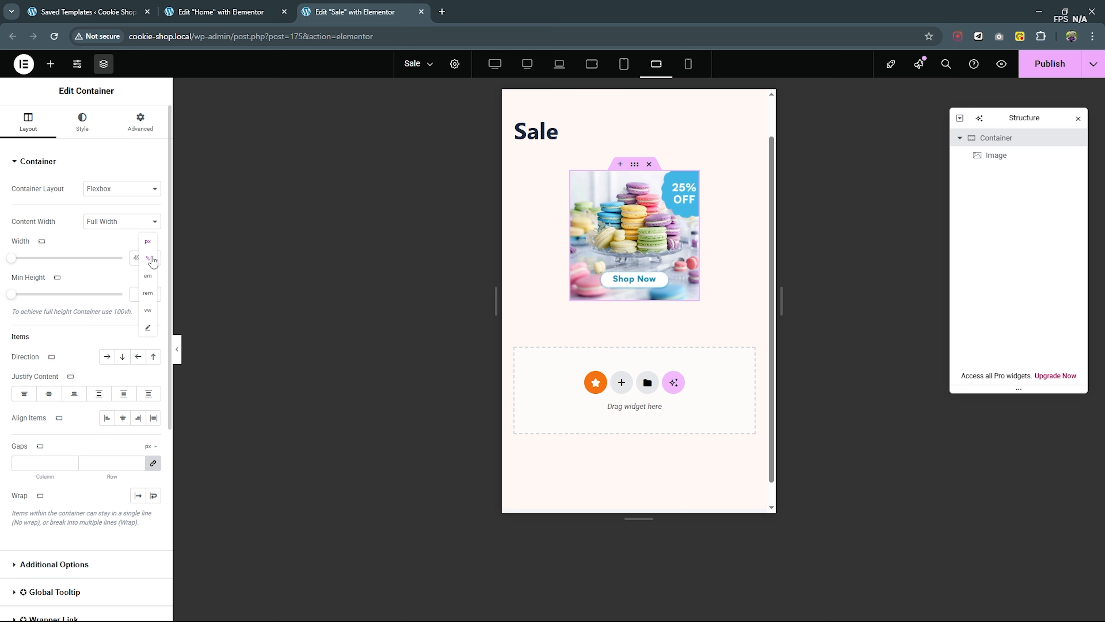
left_click(150, 255)
left_click_drag(67, 258, 89, 255)
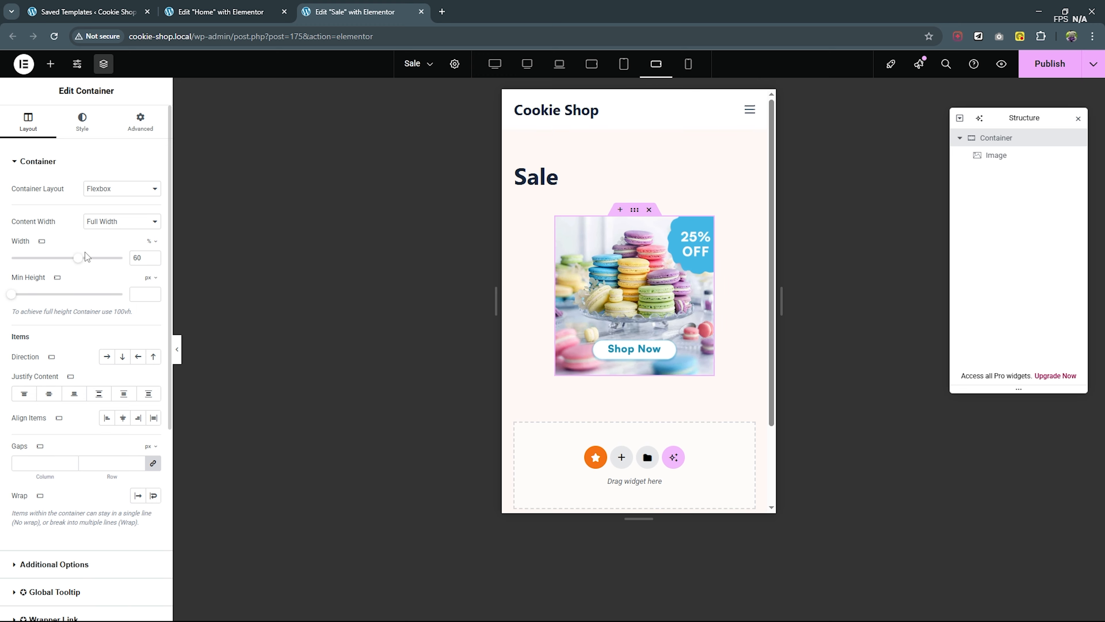
left_click(689, 64)
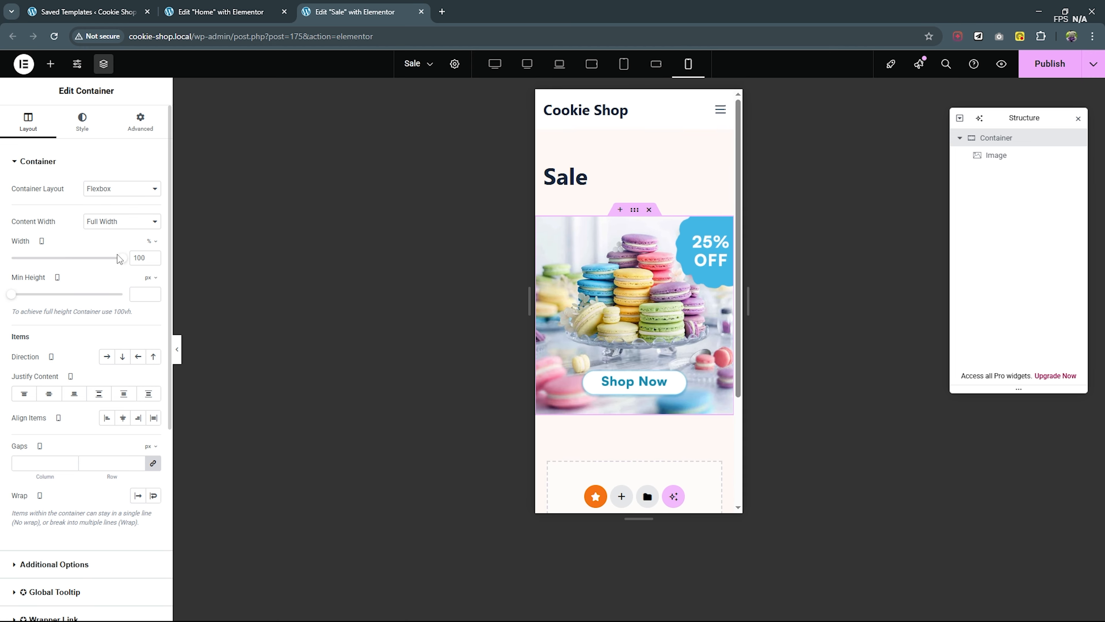
left_click_drag(126, 266, 97, 260)
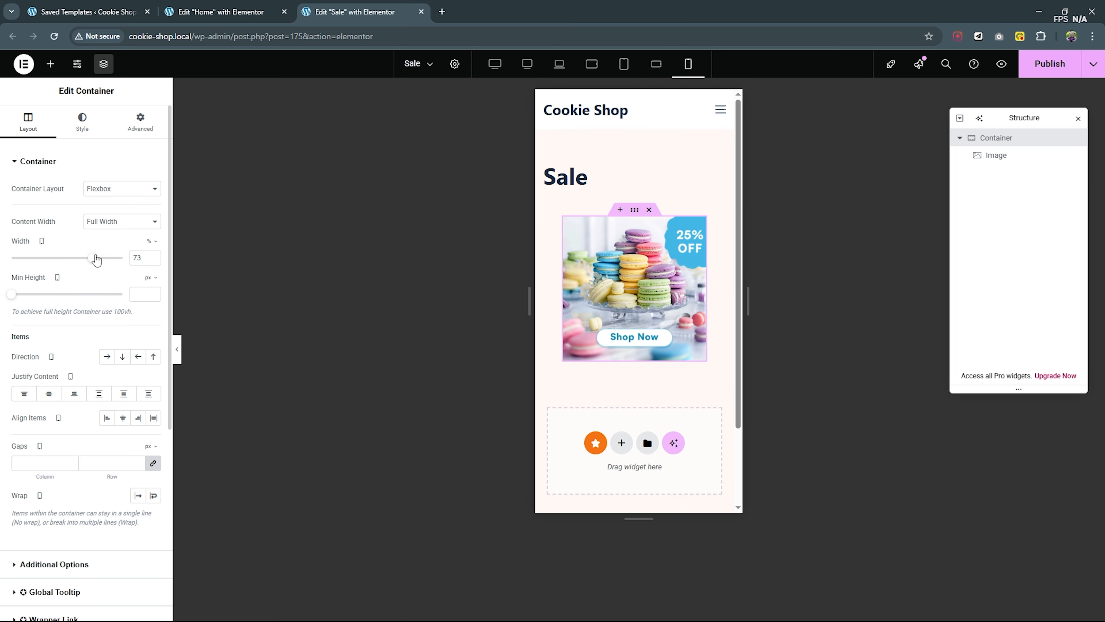
- Check the Sale template at the larger device sizes up to desktop, then publish it and close its browser tab
left_click(655, 65)
left_click(625, 69)
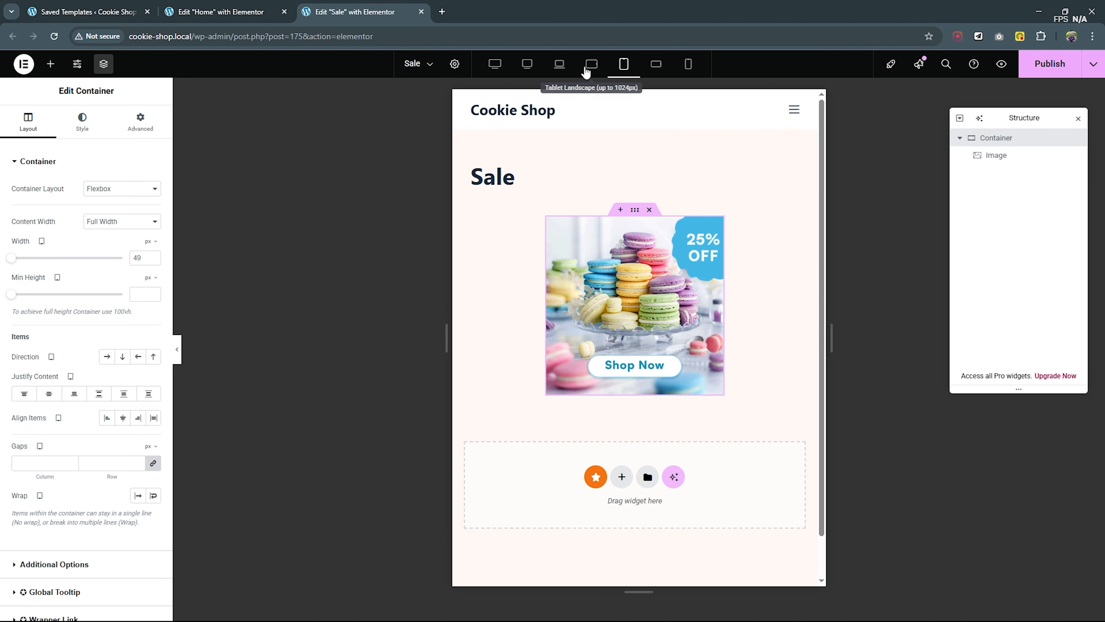
left_click(560, 67)
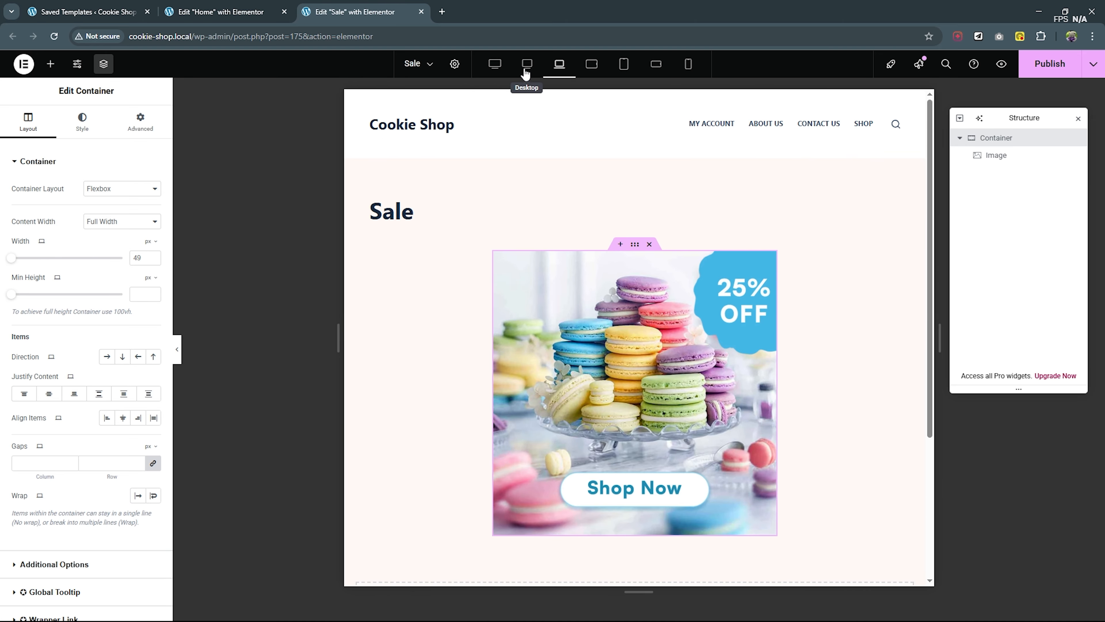
left_click(527, 67)
scroll(637, 273, "down", 5)
scroll(637, 273, "up", 5)
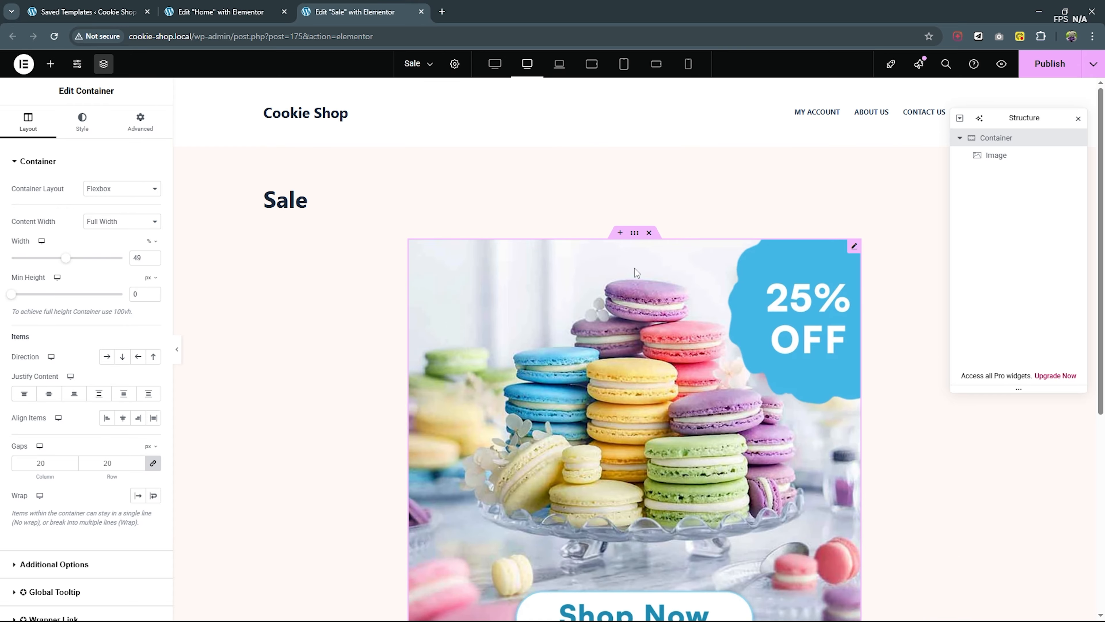
left_click(1052, 64)
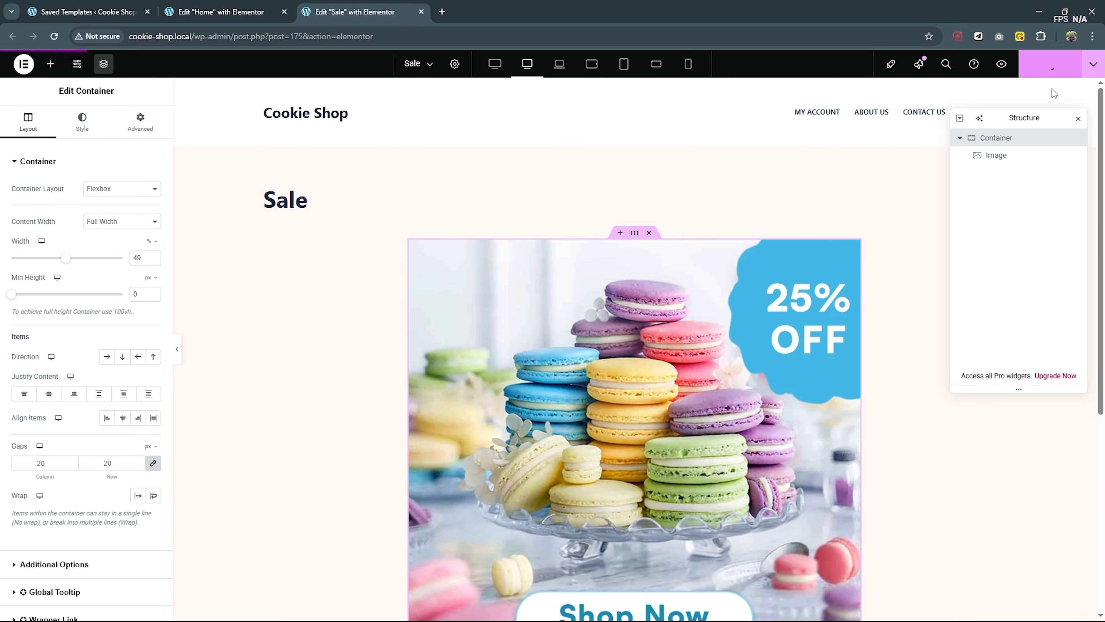
left_click(421, 12)
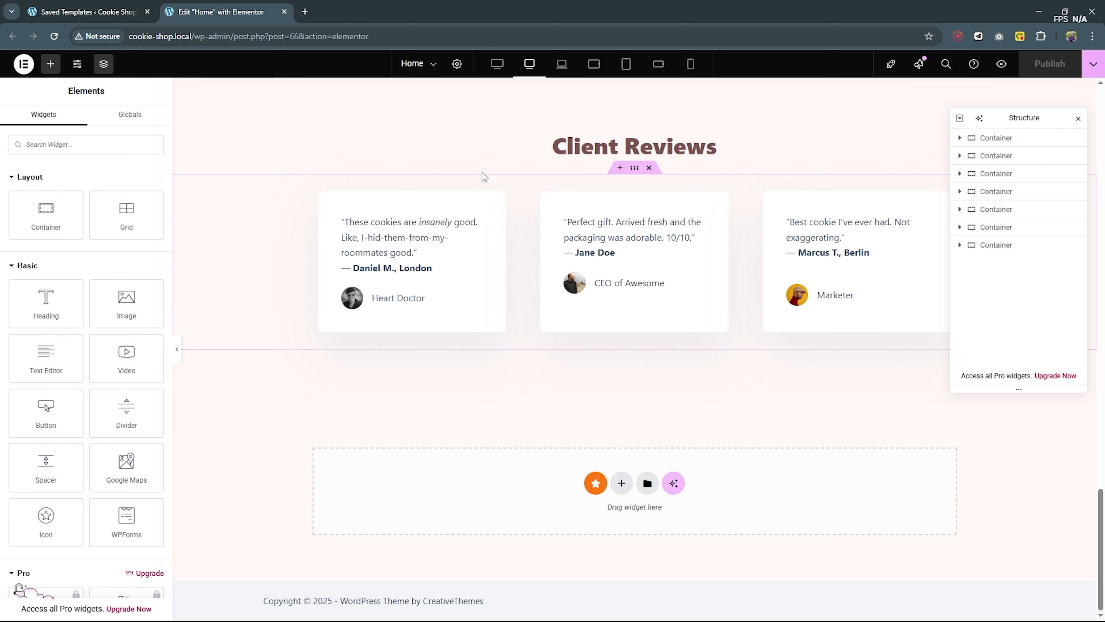
- Reload the Home page editor and add a single-column, downward-direction flexbox container below the Client Reviews section
left_click(54, 37)
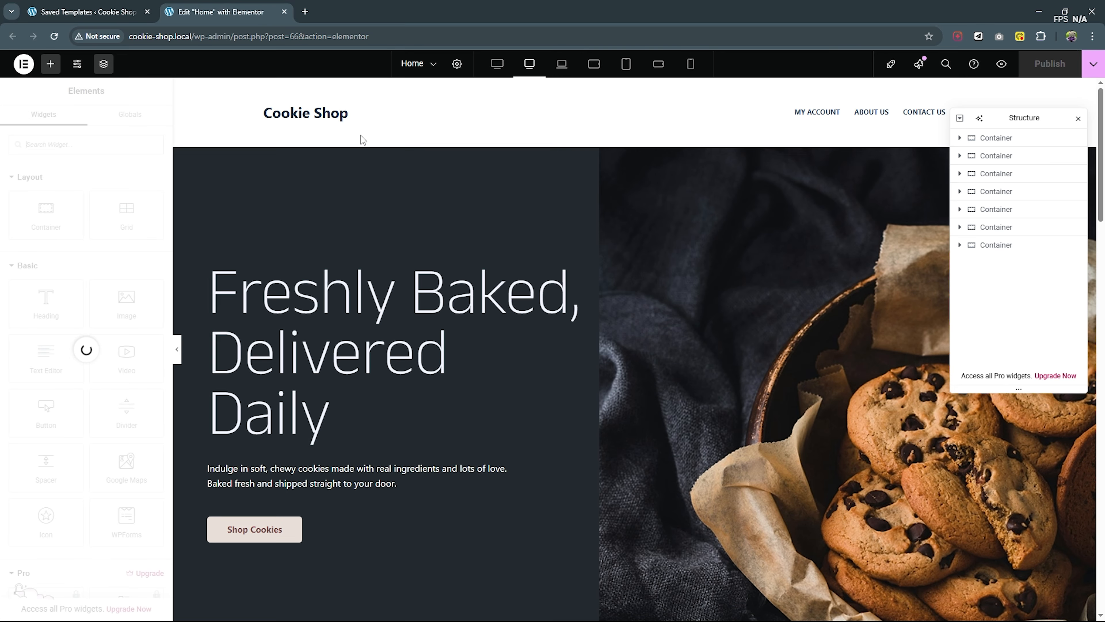
scroll(741, 221, "down", 3)
scroll(914, 237, "up", 2)
left_click(1029, 246)
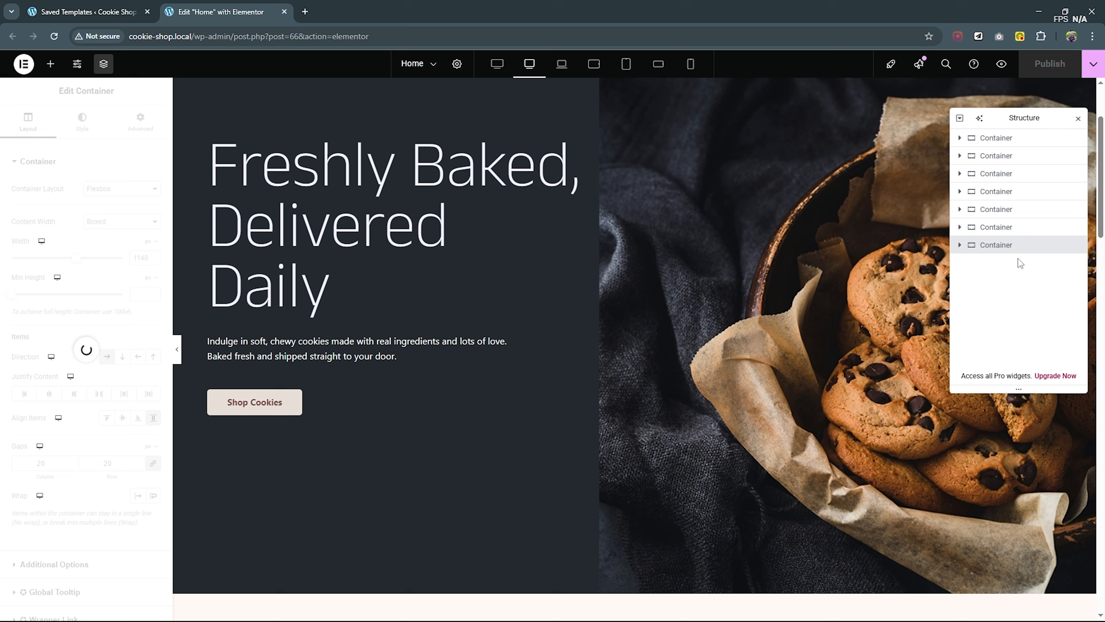
scroll(687, 261, "down", 4)
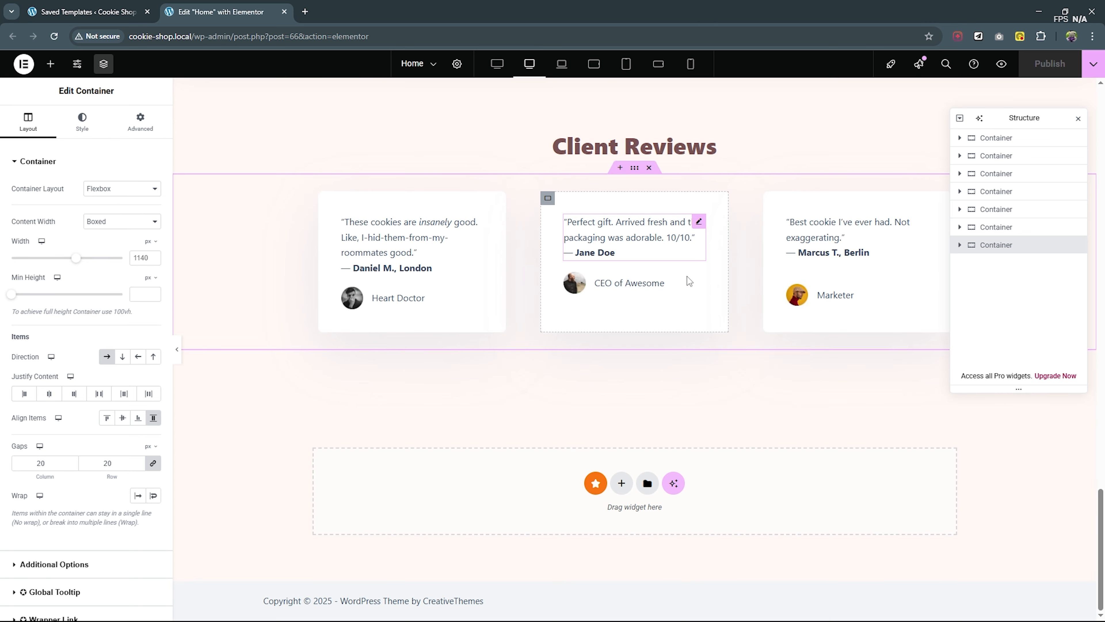
left_click(615, 478)
left_click(610, 519)
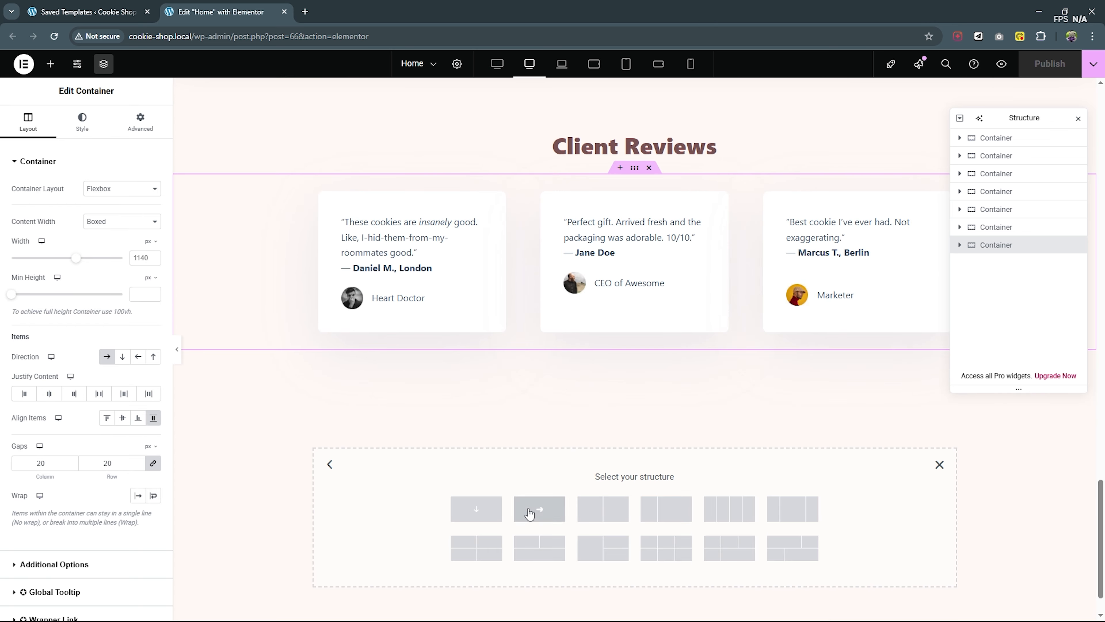
left_click(481, 518)
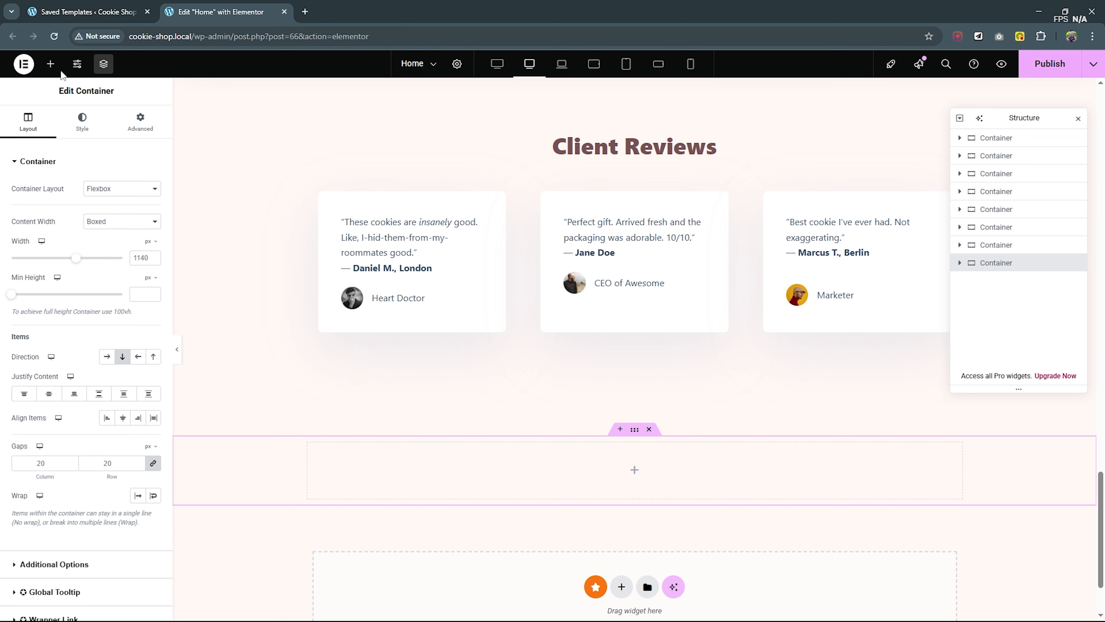
- Find the Modal Box widget and place it in the new empty container below the client reviews
left_click(50, 64)
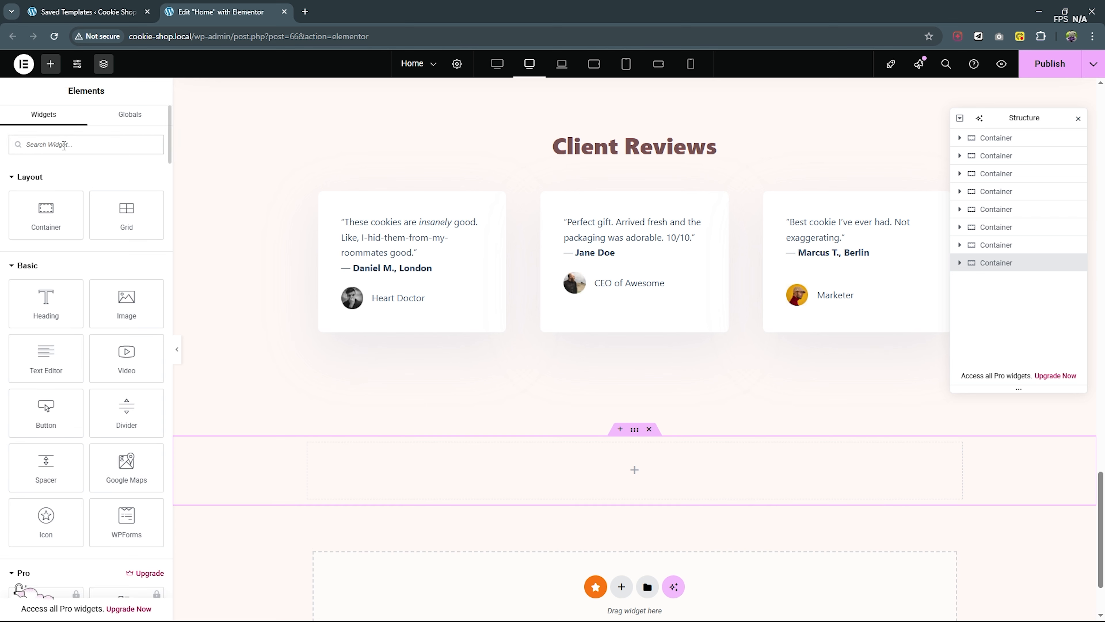
type("moda")
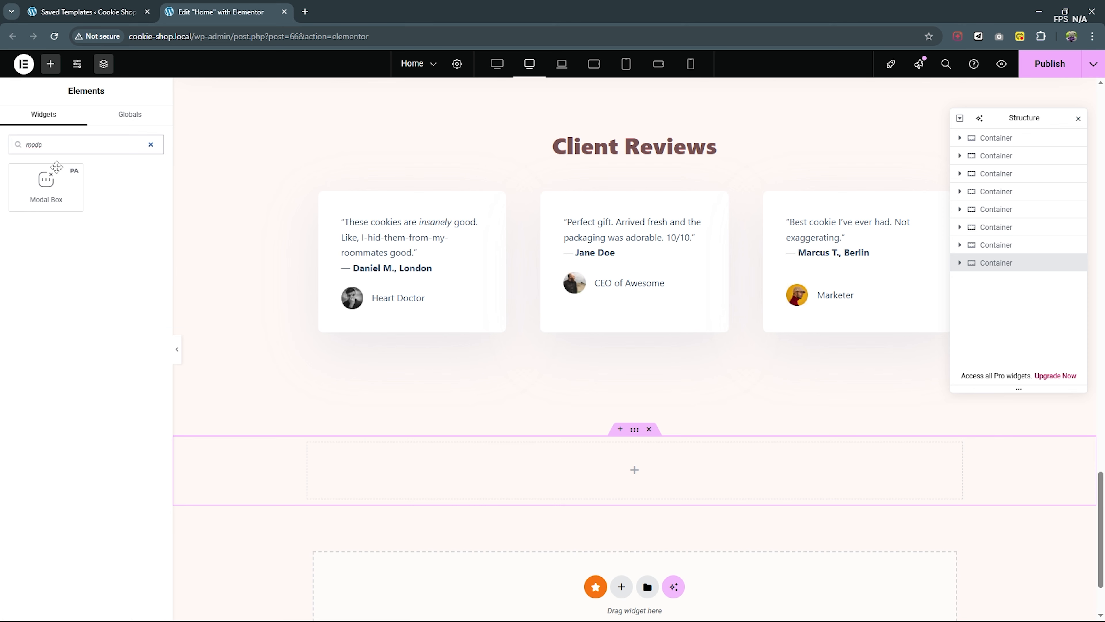
left_click_drag(57, 167, 681, 463)
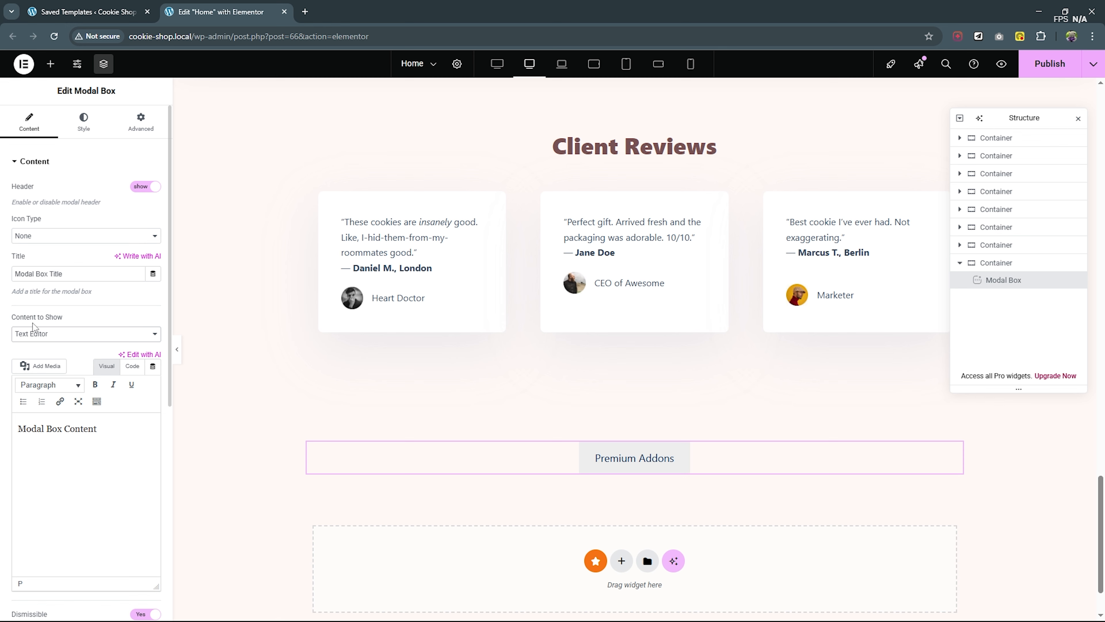
- Set the modal box to show the Elementor Template named Sale and publish the page
left_click(58, 341)
left_click(58, 361)
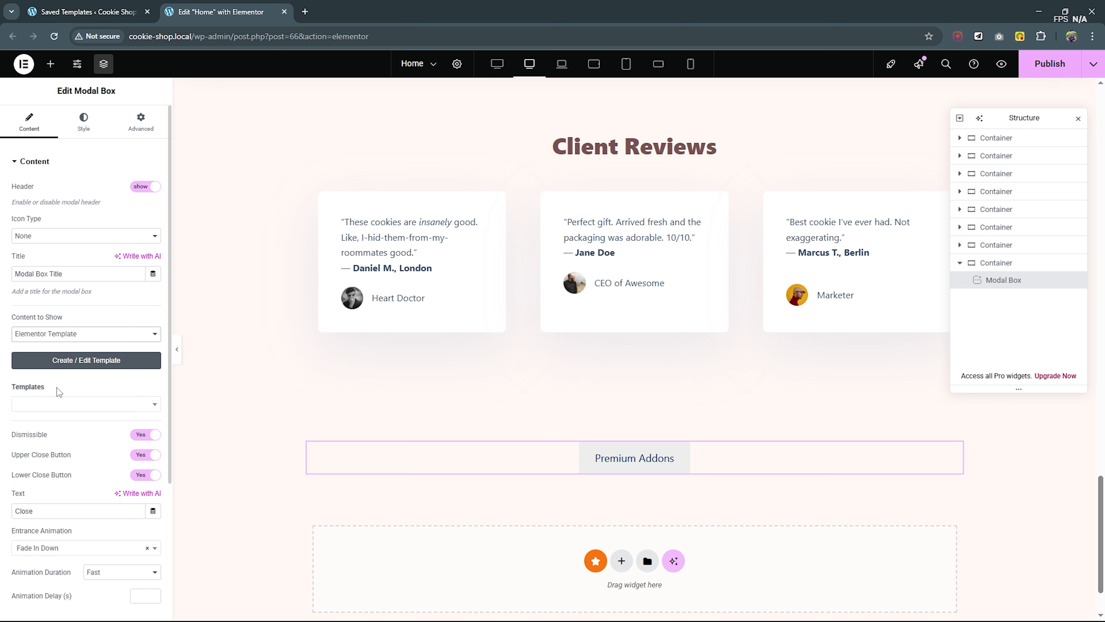
left_click(87, 404)
left_click(44, 437)
left_click(1039, 64)
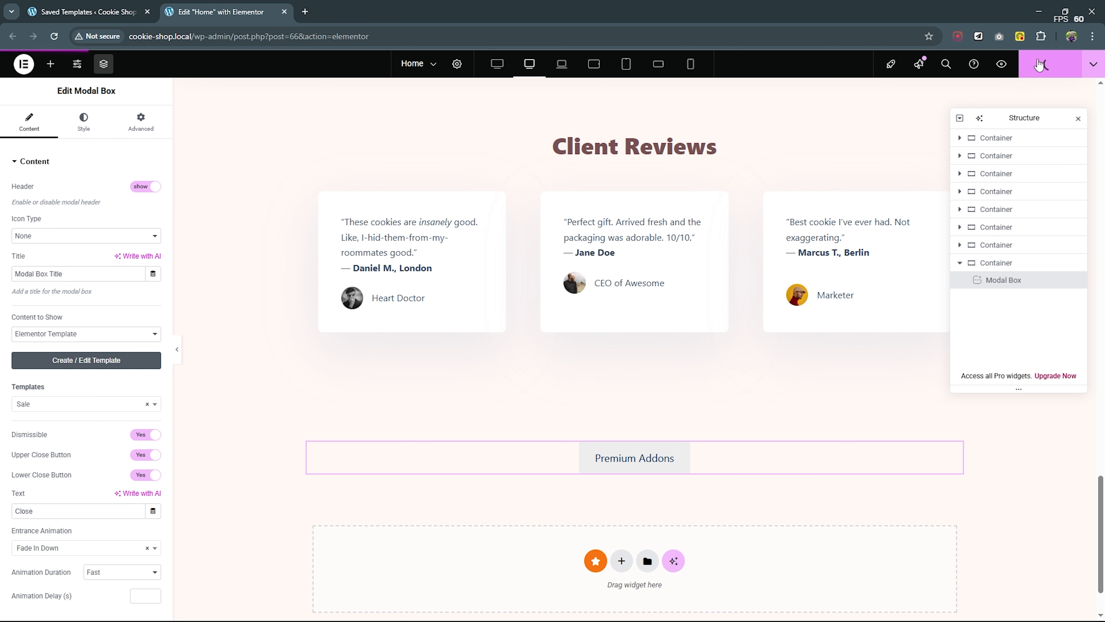
- Turn off the modal box's upper and lower close buttons, previewing the popup from its Premium Addons trigger
left_click(602, 458)
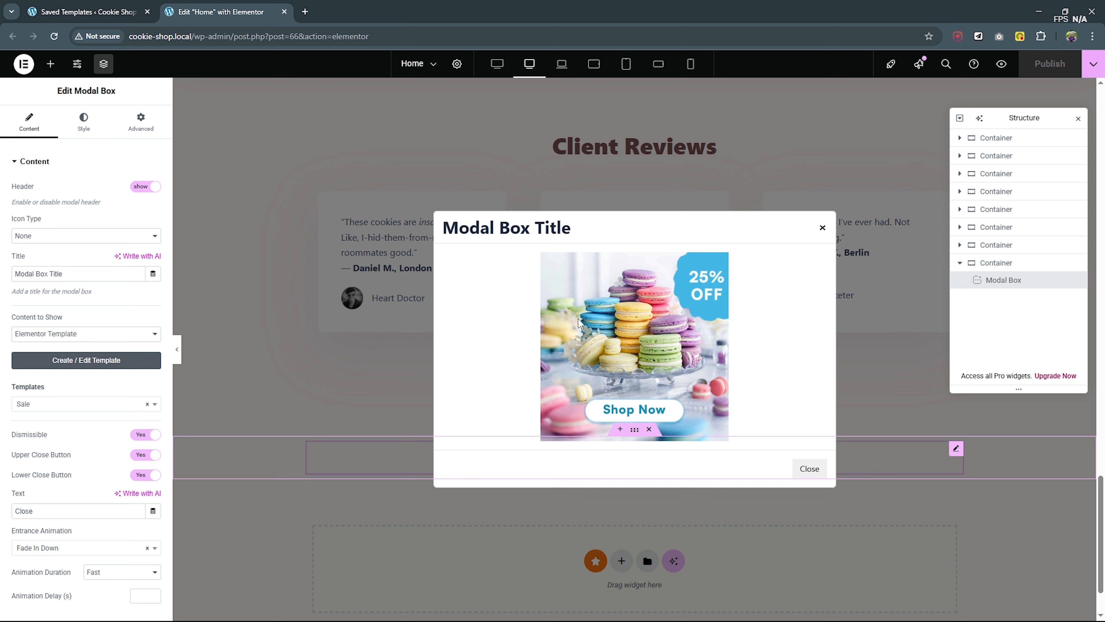
scroll(102, 318, "down", 3)
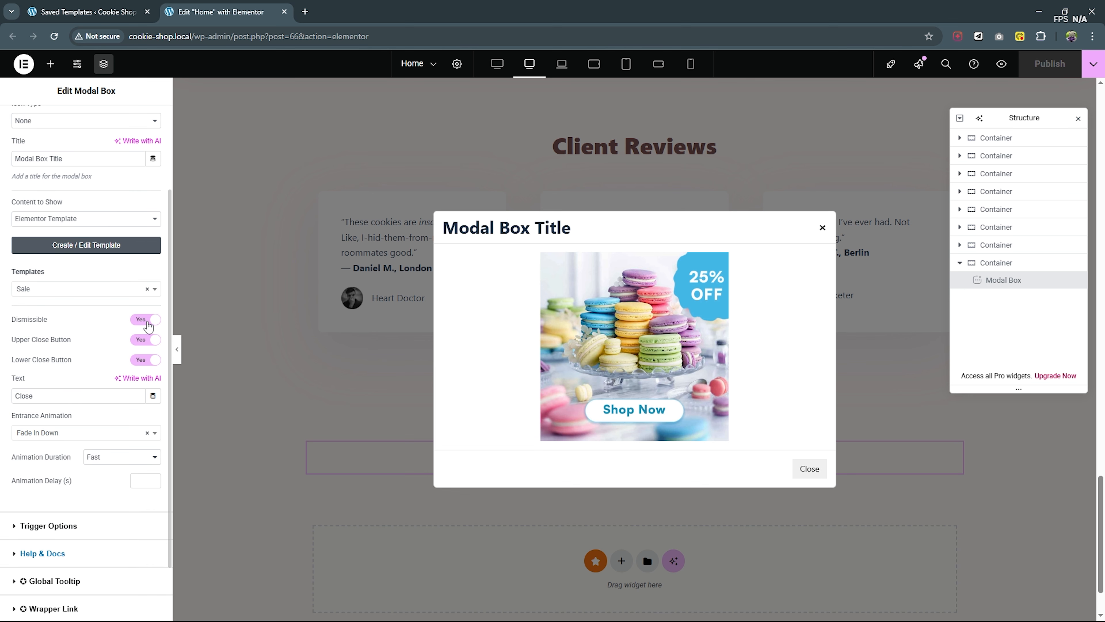
left_click(145, 340)
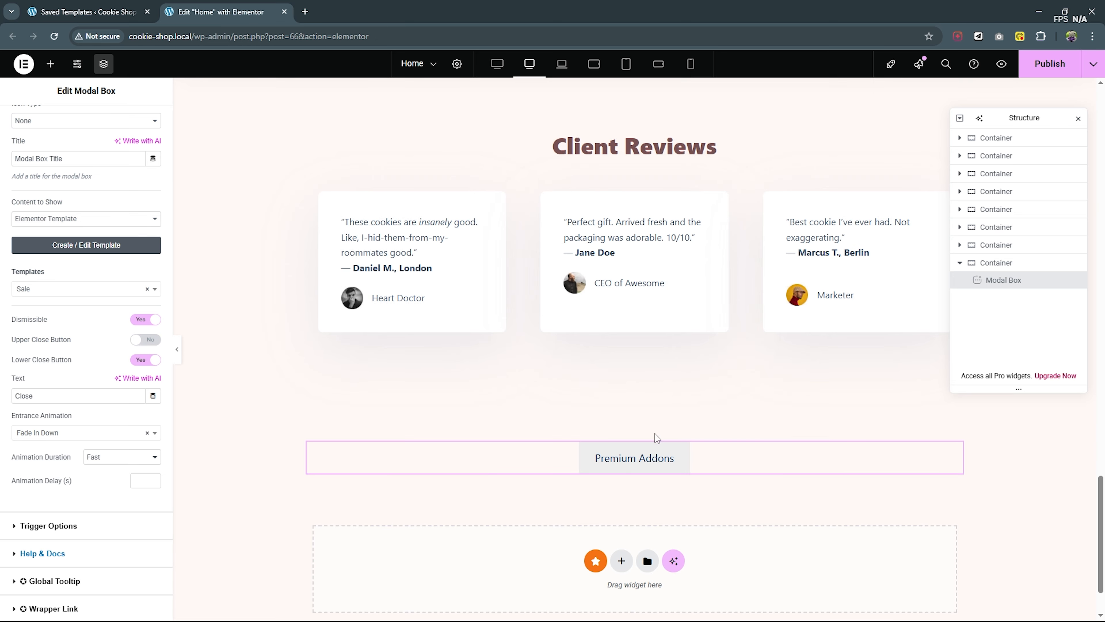
left_click(625, 462)
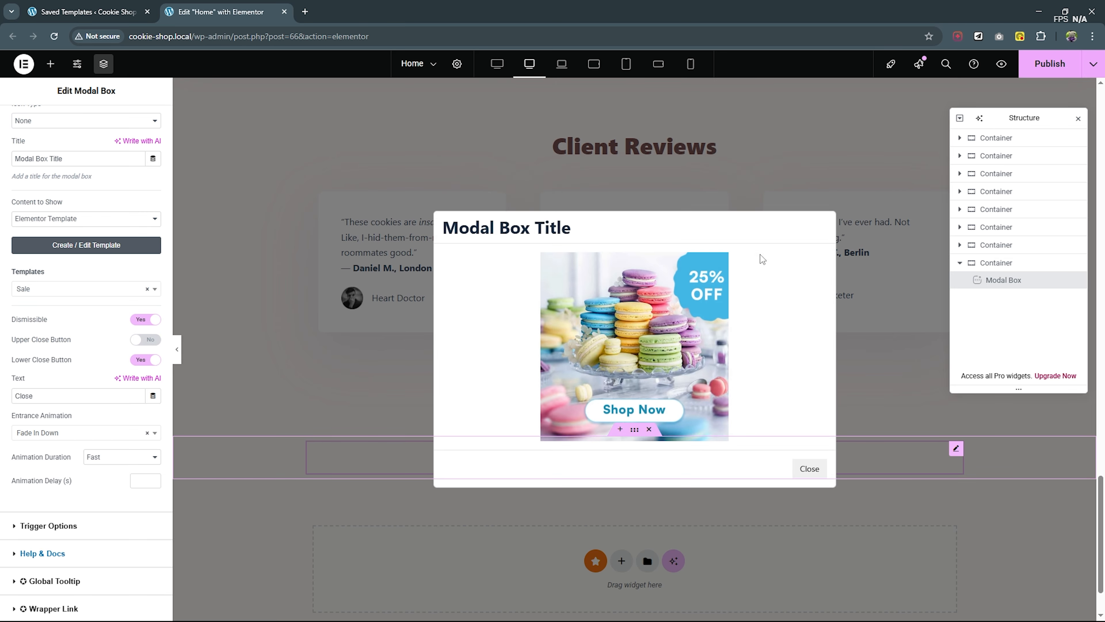
left_click(145, 360)
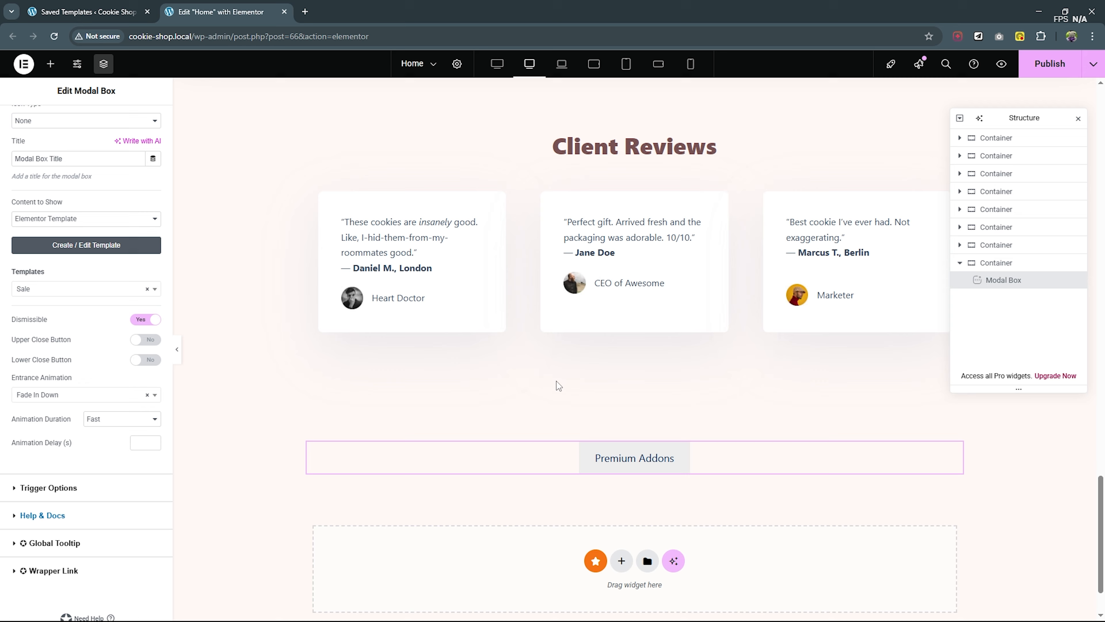
left_click(633, 451)
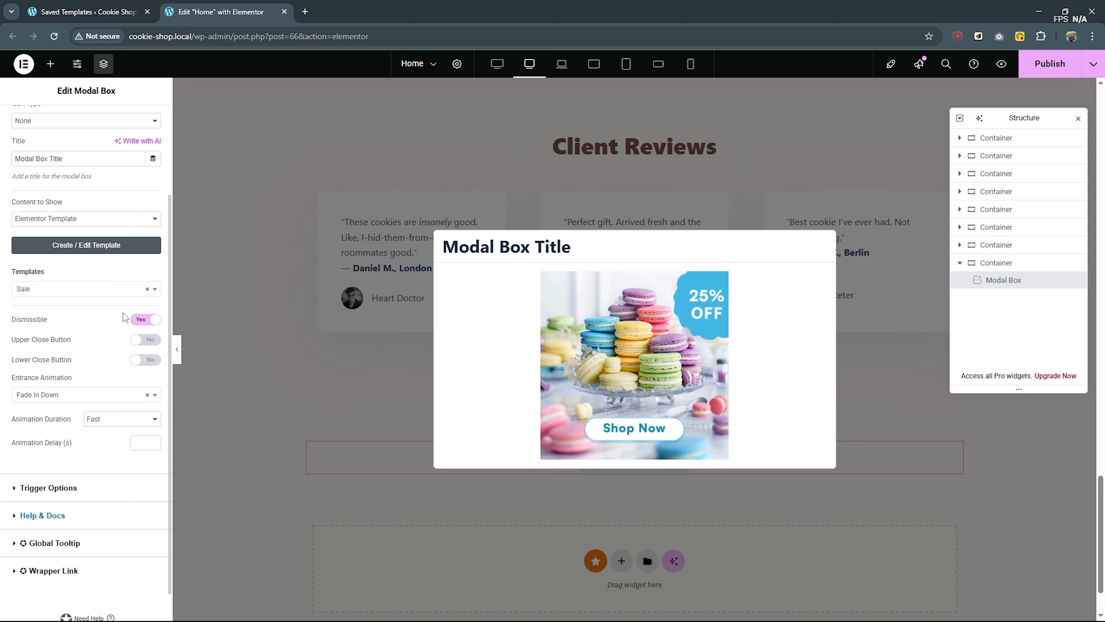
- Hide the modal box header and reopen the popup to preview it
scroll(125, 317, "up", 3)
left_click(144, 187)
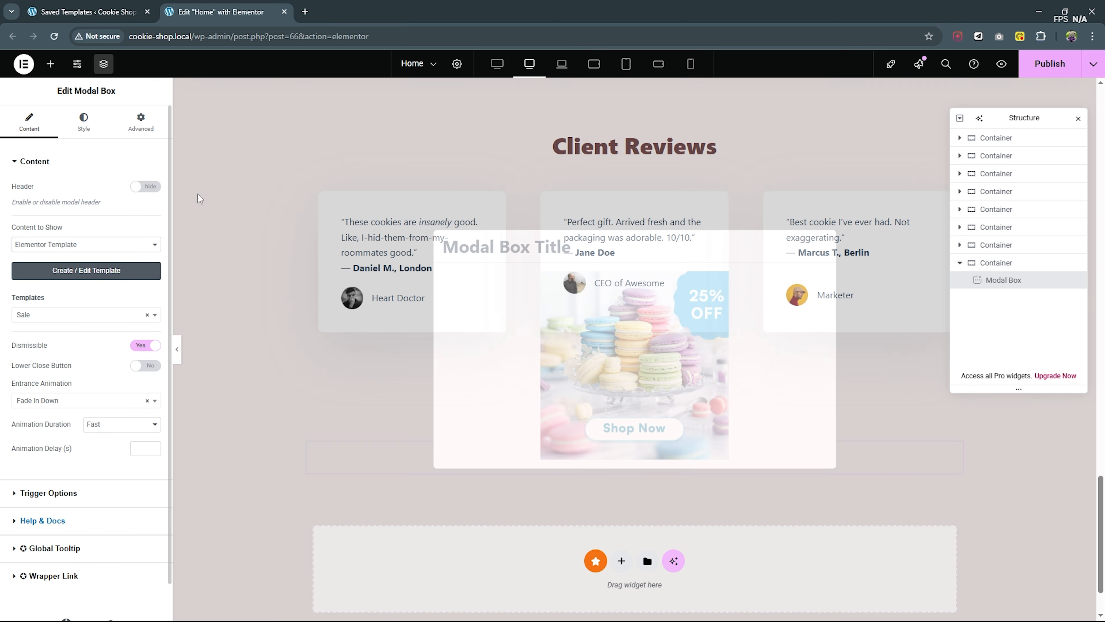
left_click(646, 460)
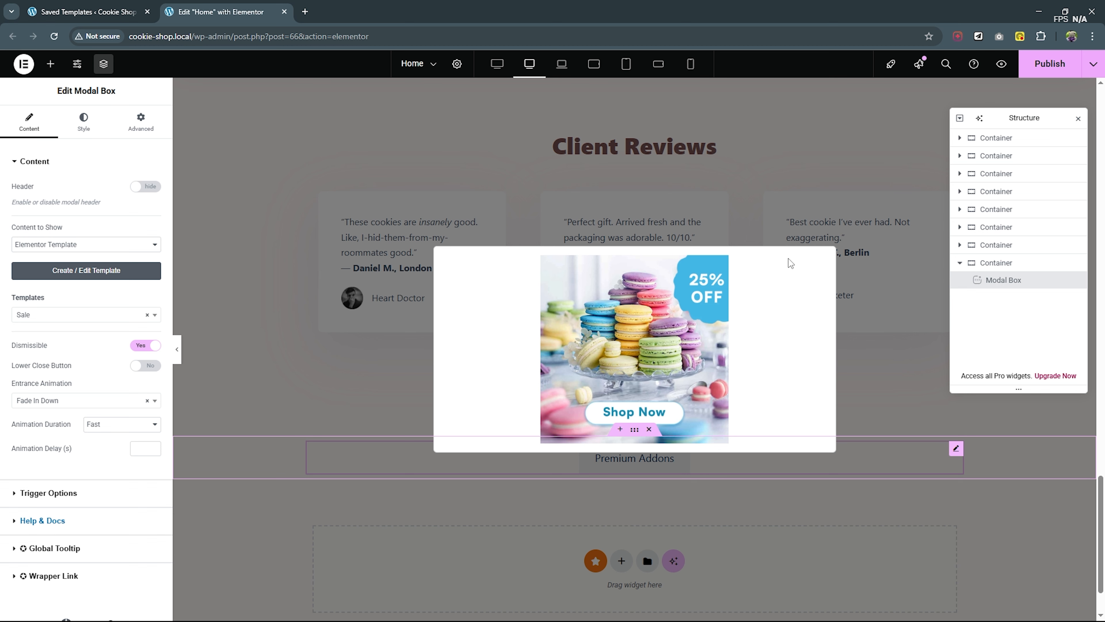
- Make the modal box's Box Background Color fully transparent using #02010100
left_click(86, 123)
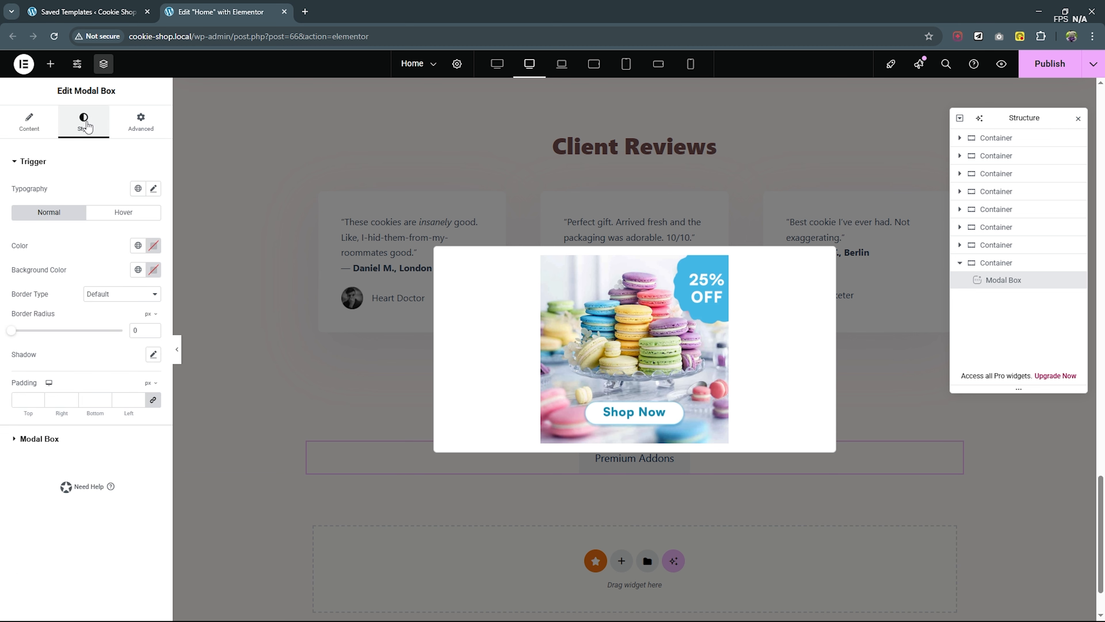
left_click(48, 440)
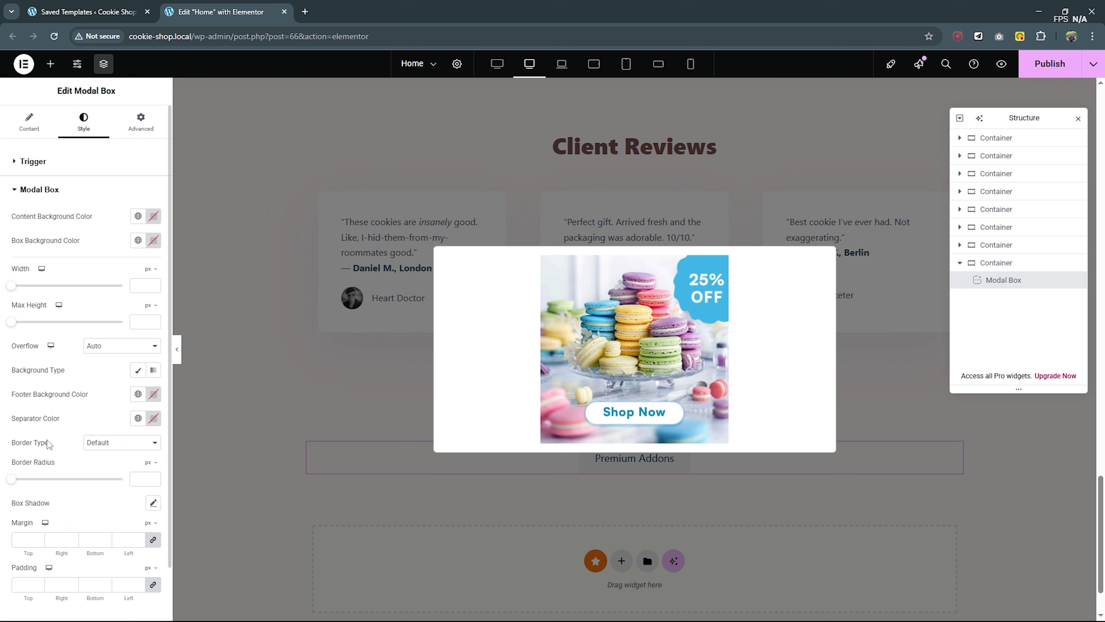
scroll(90, 375, "down", 2)
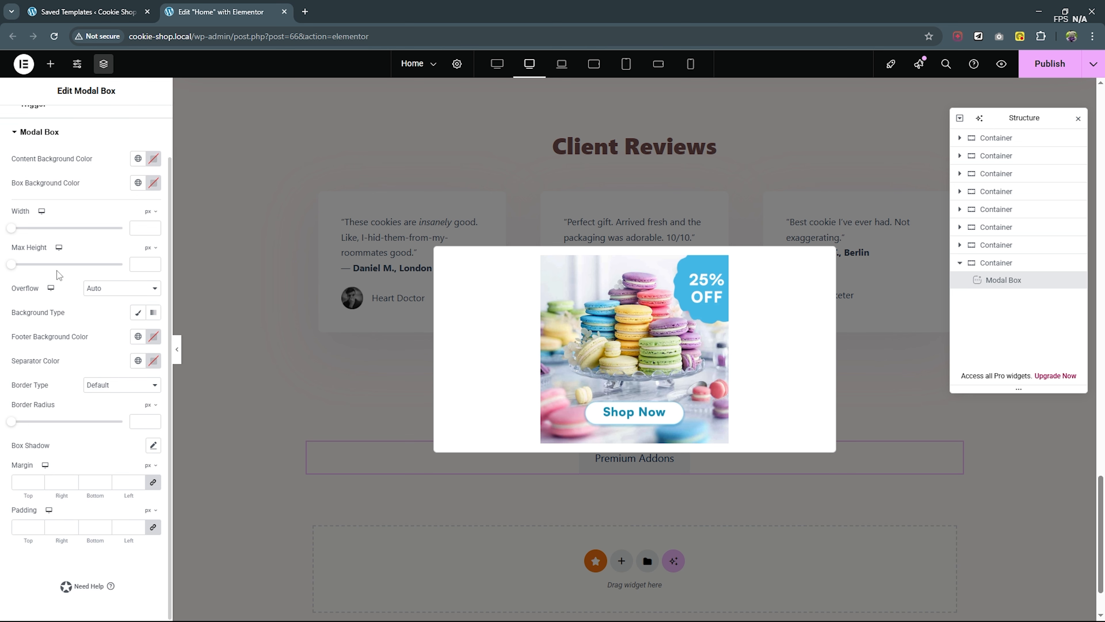
scroll(57, 270, "up", 2)
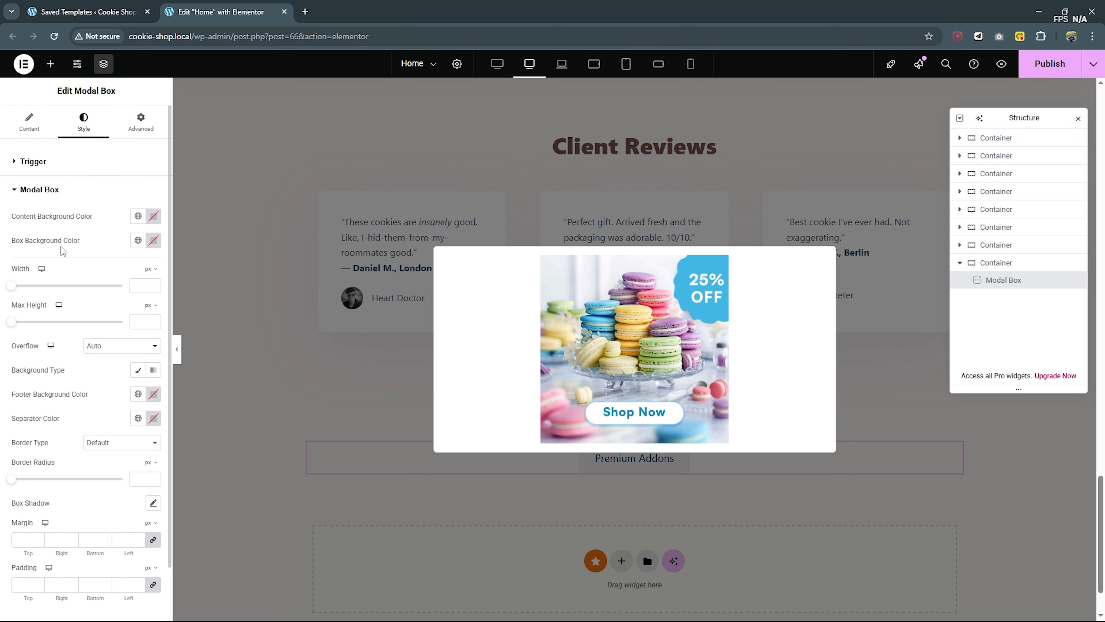
left_click(153, 240)
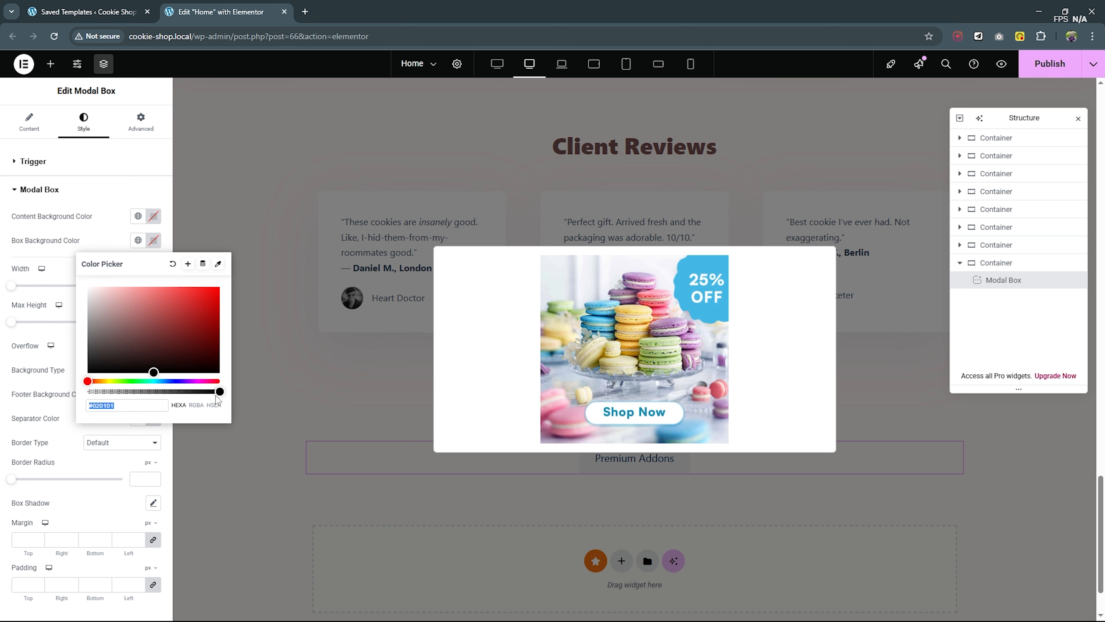
left_click_drag(217, 392, 79, 393)
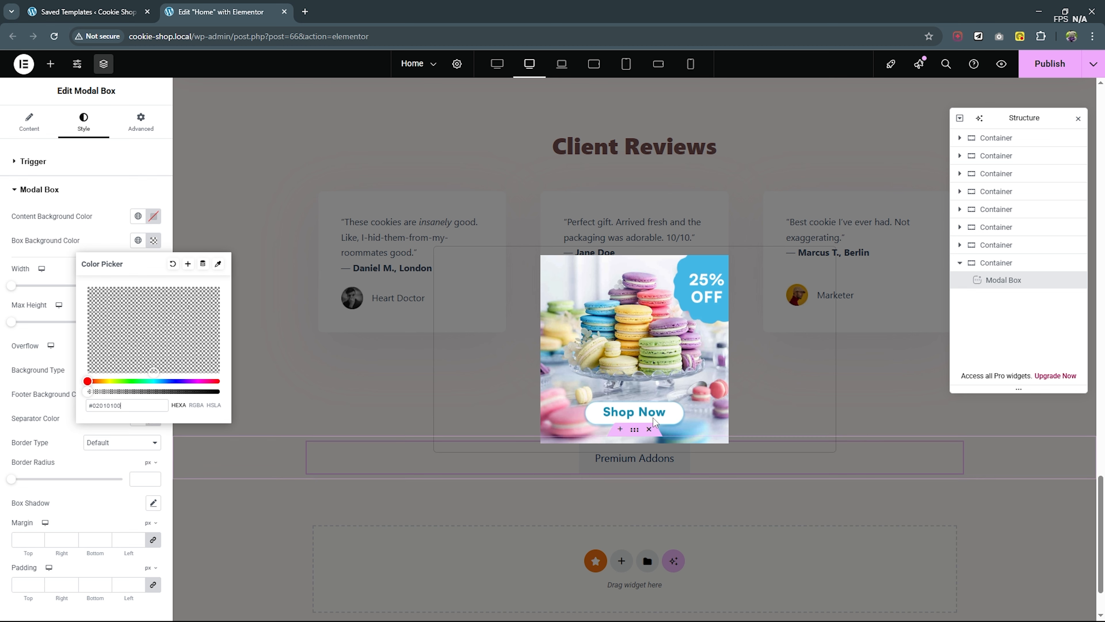
left_click(34, 370)
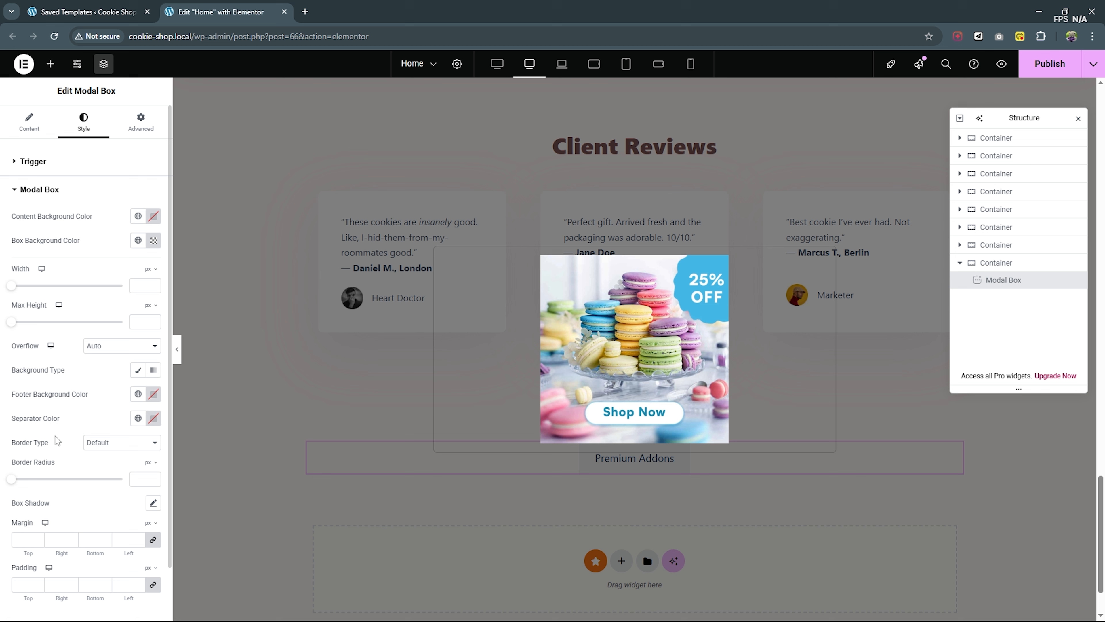
- Set the modal box's Border Type to None and publish the page
left_click(124, 442)
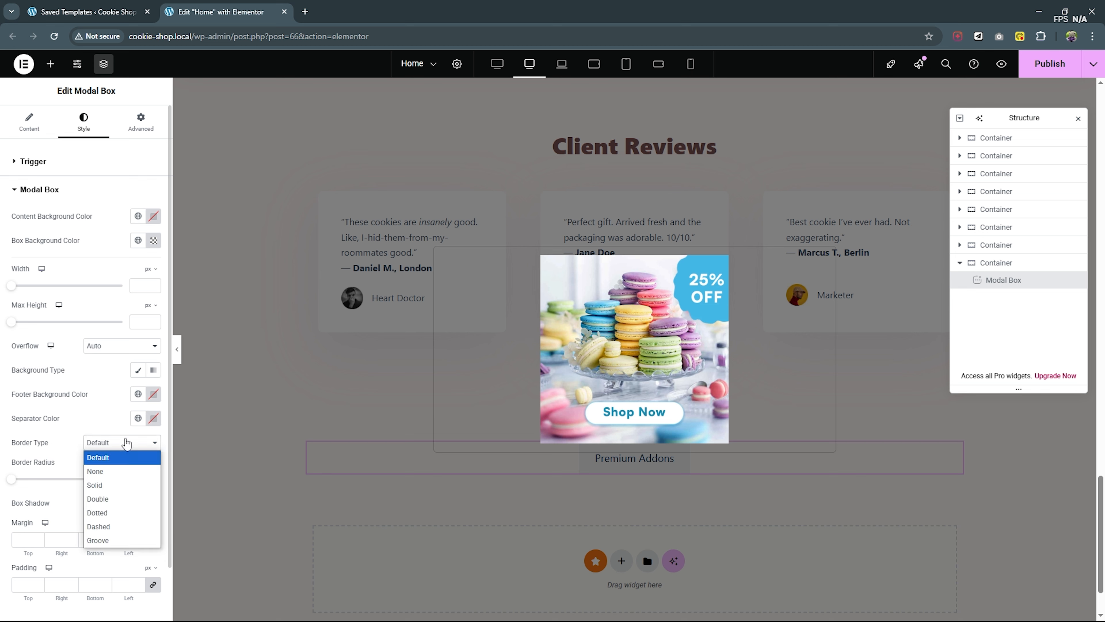
left_click(124, 471)
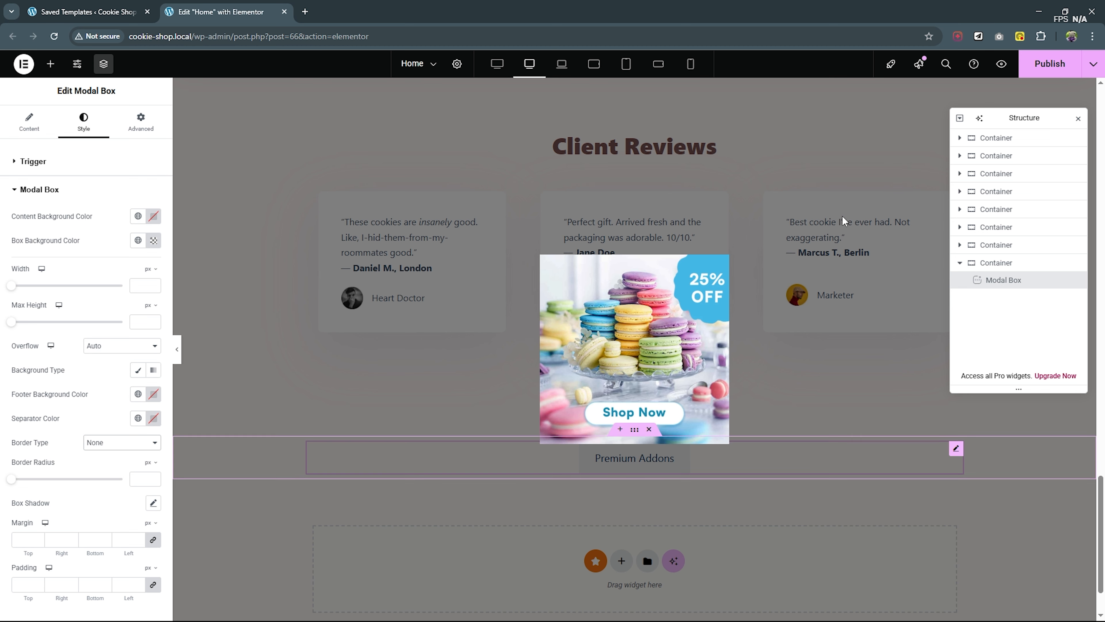
left_click(1039, 71)
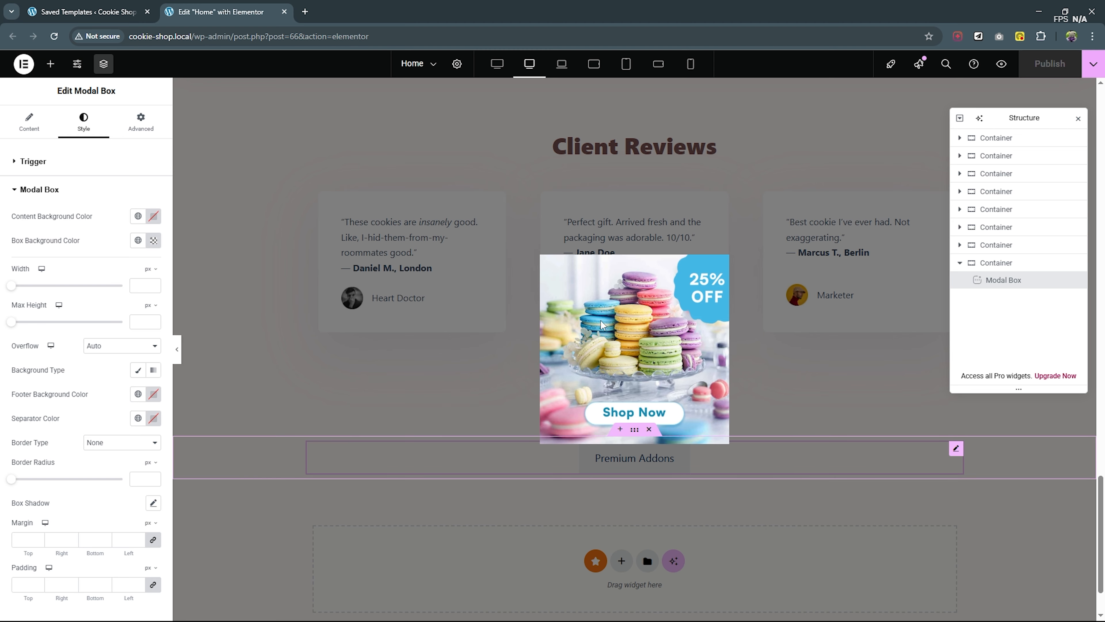
- Close and reopen the popup, and examine how it displays at the laptop, tablet and mobile breakpoints
left_click(739, 191)
left_click(638, 462)
left_click(736, 128)
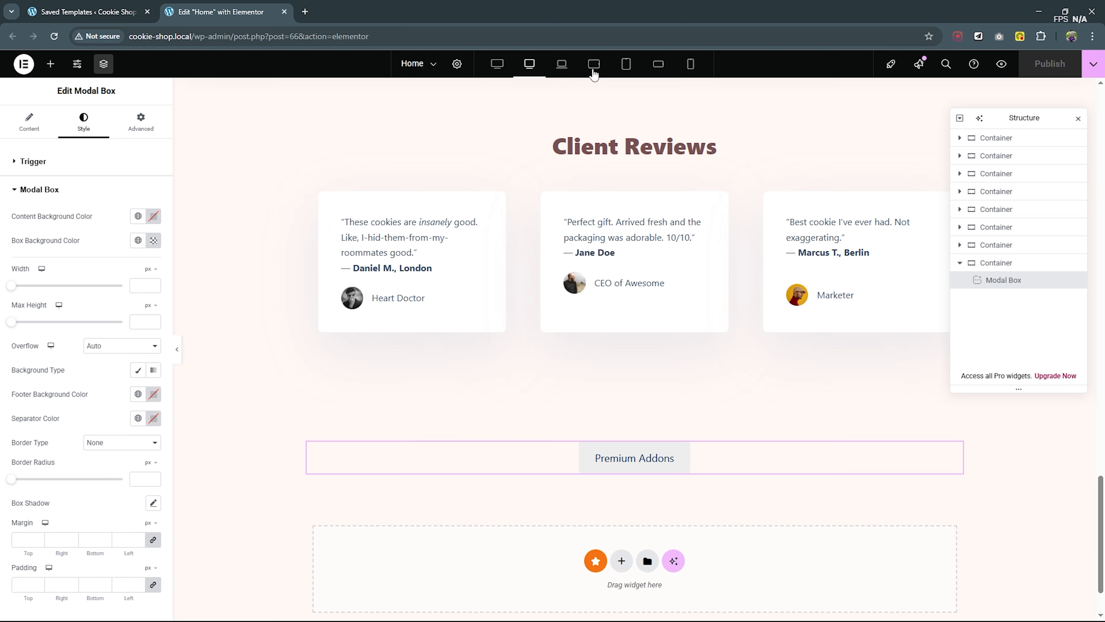
left_click(562, 64)
left_click(618, 346)
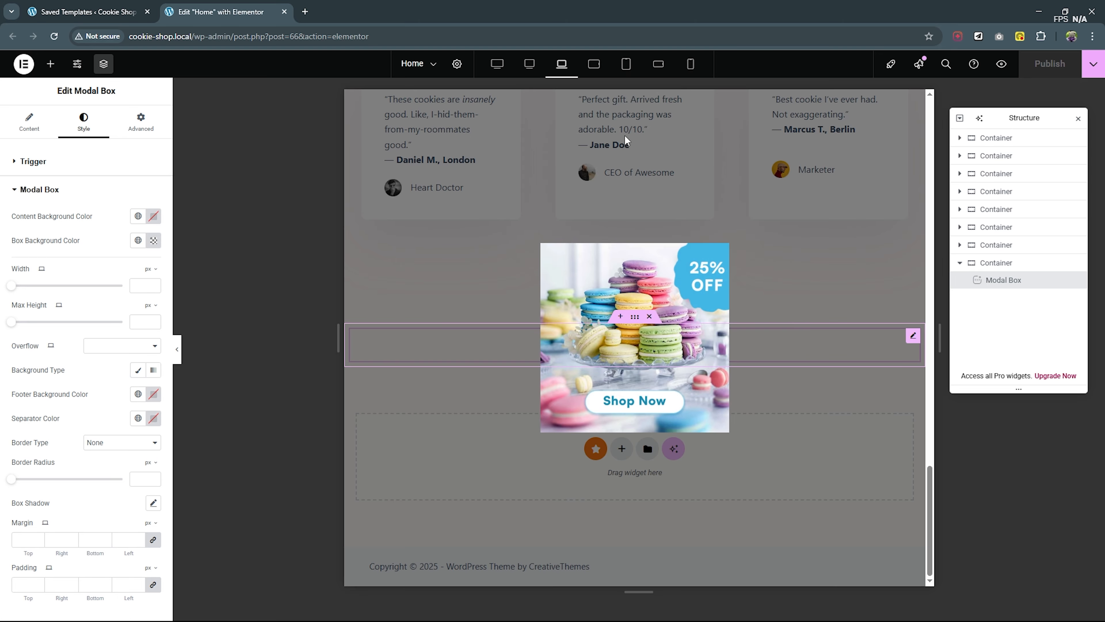
left_click(594, 63)
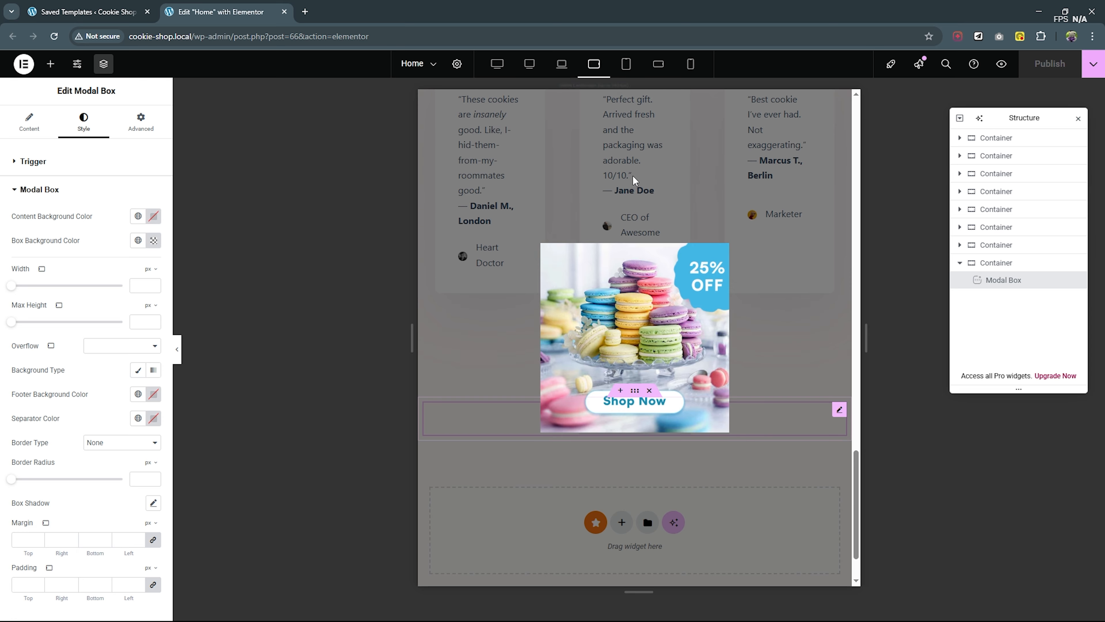
left_click(626, 64)
left_click(658, 65)
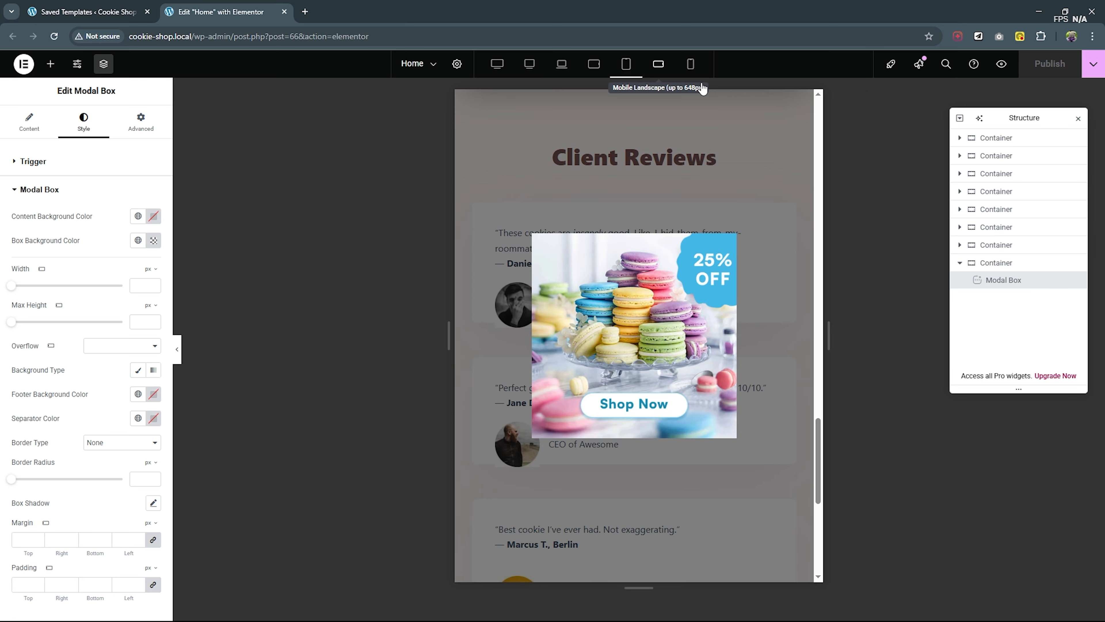
left_click(690, 64)
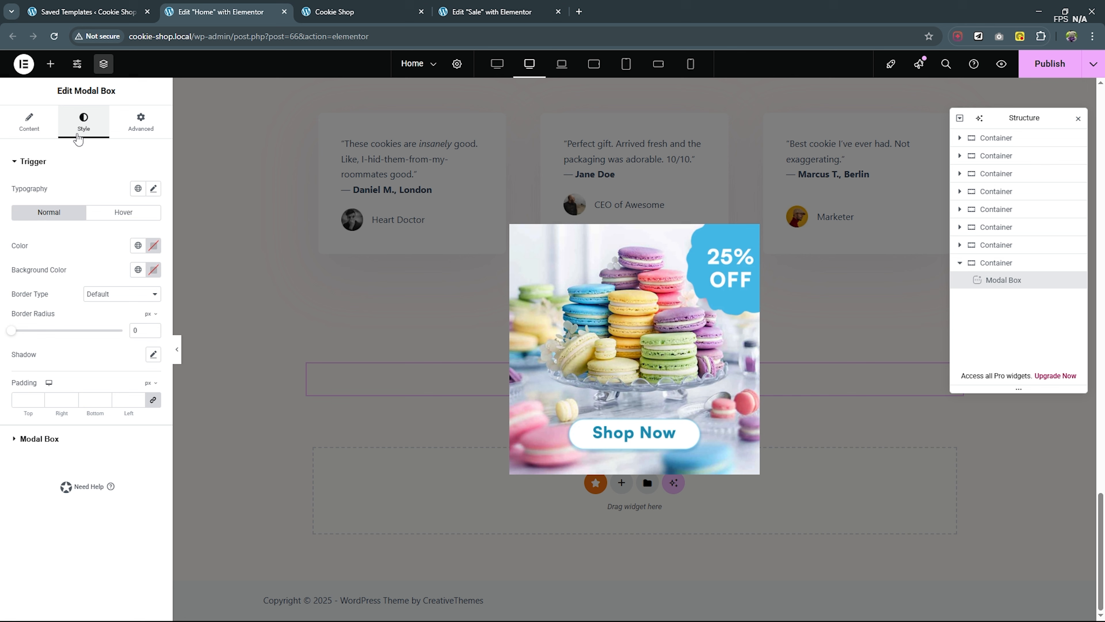
- Set the modal box's desktop Width to 1047 px and Max Height to 755 px
left_click(40, 439)
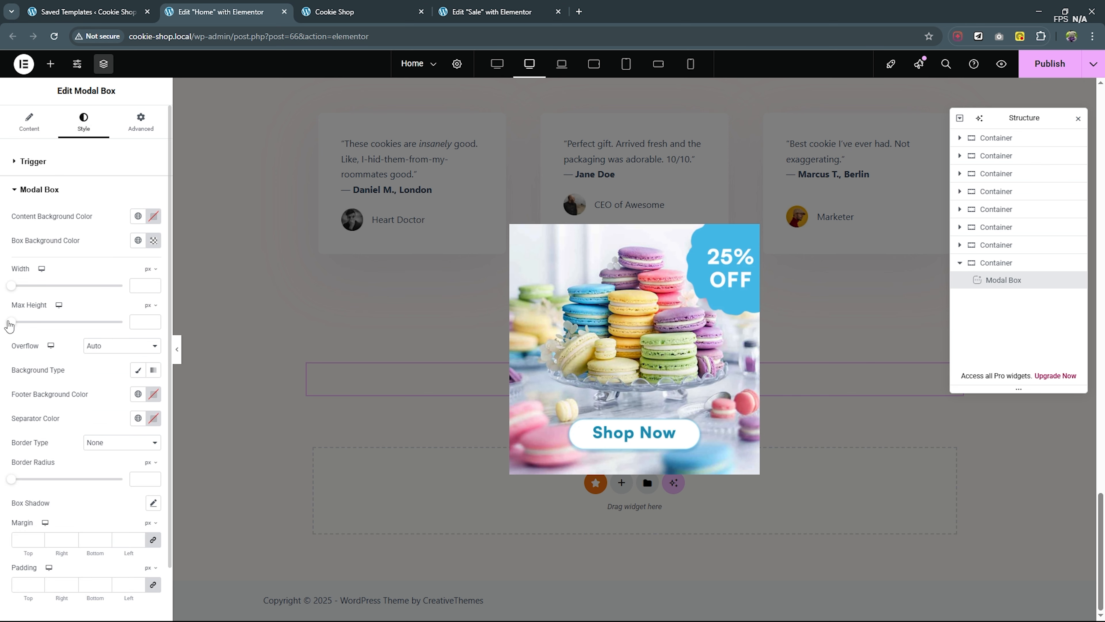
left_click_drag(10, 322, 65, 321)
left_click_drag(12, 288, 87, 286)
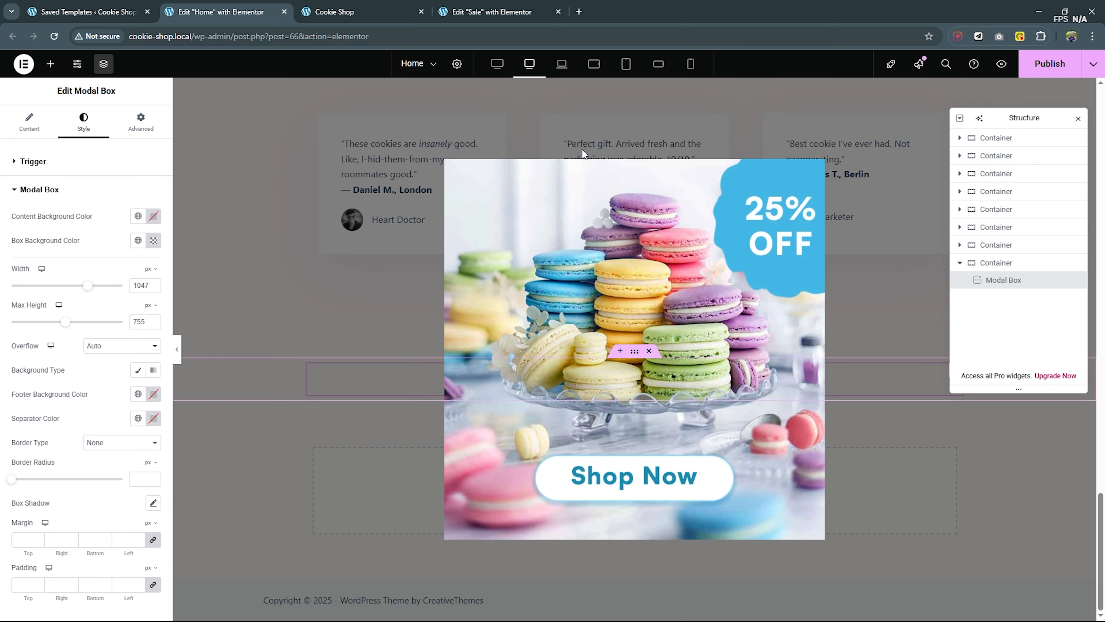
- Set the modal box to 628 px wide with a 912 px Max Height for laptop, and 523 px wide for tablet landscape
left_click(564, 66)
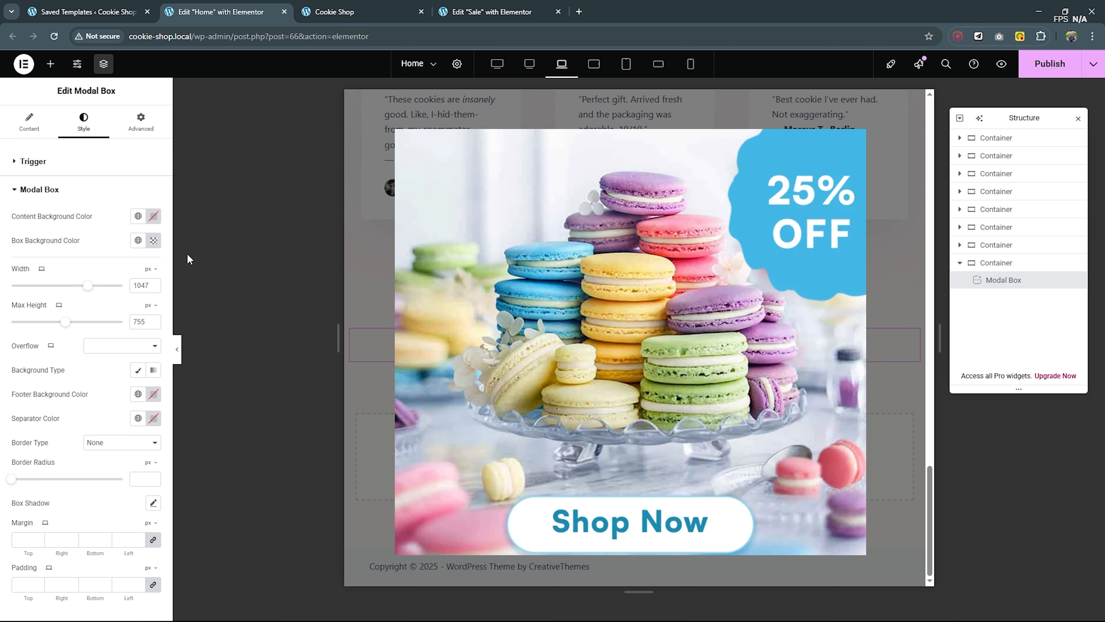
left_click_drag(91, 288, 56, 284)
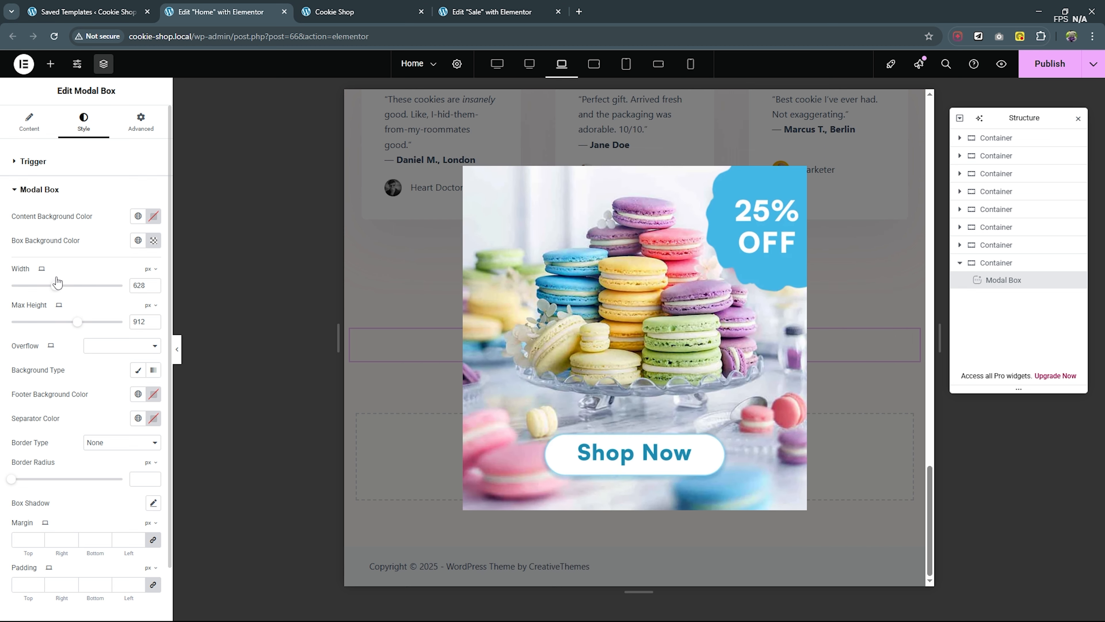
left_click(603, 65)
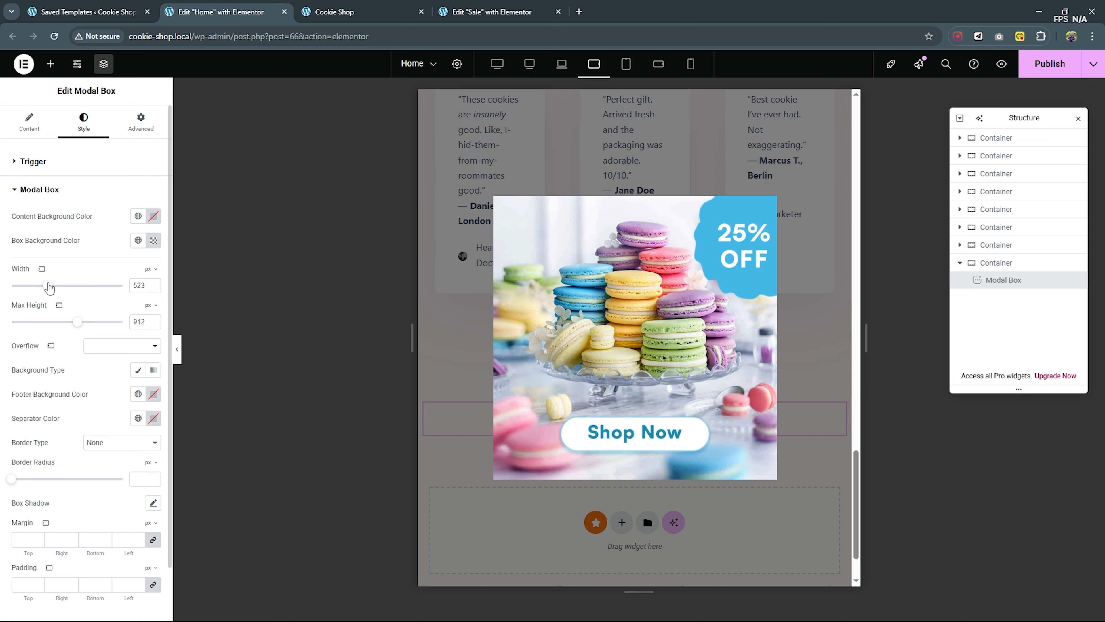
- Set the modal box to 478 px wide with a 545 px Max Height for tablet portrait, and 351 px wide for mobile portrait
left_click(627, 70)
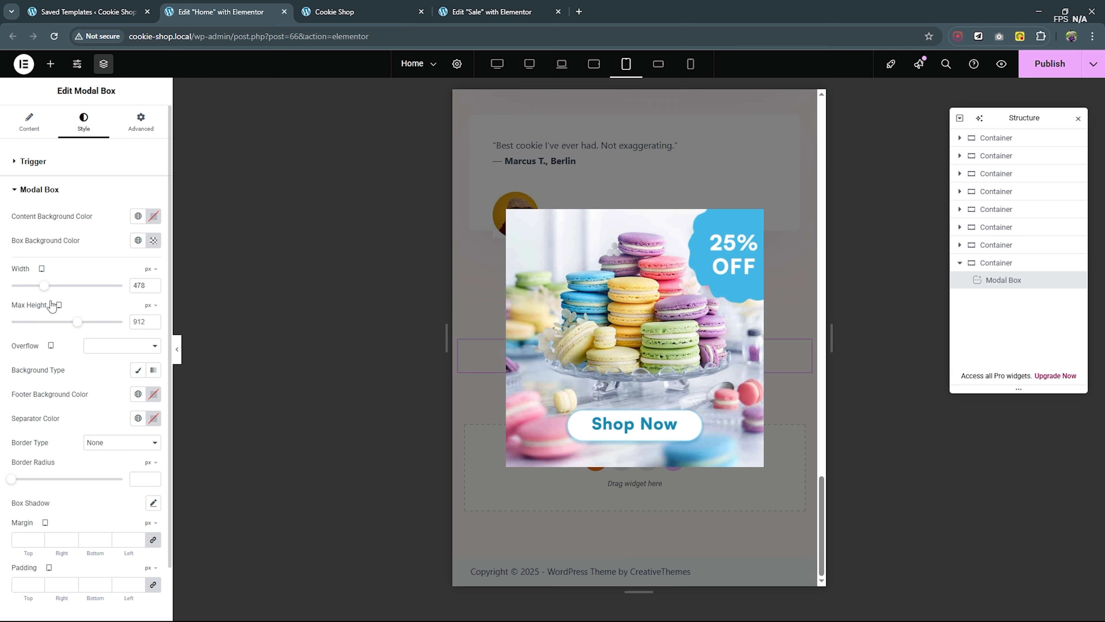
left_click_drag(77, 322, 49, 321)
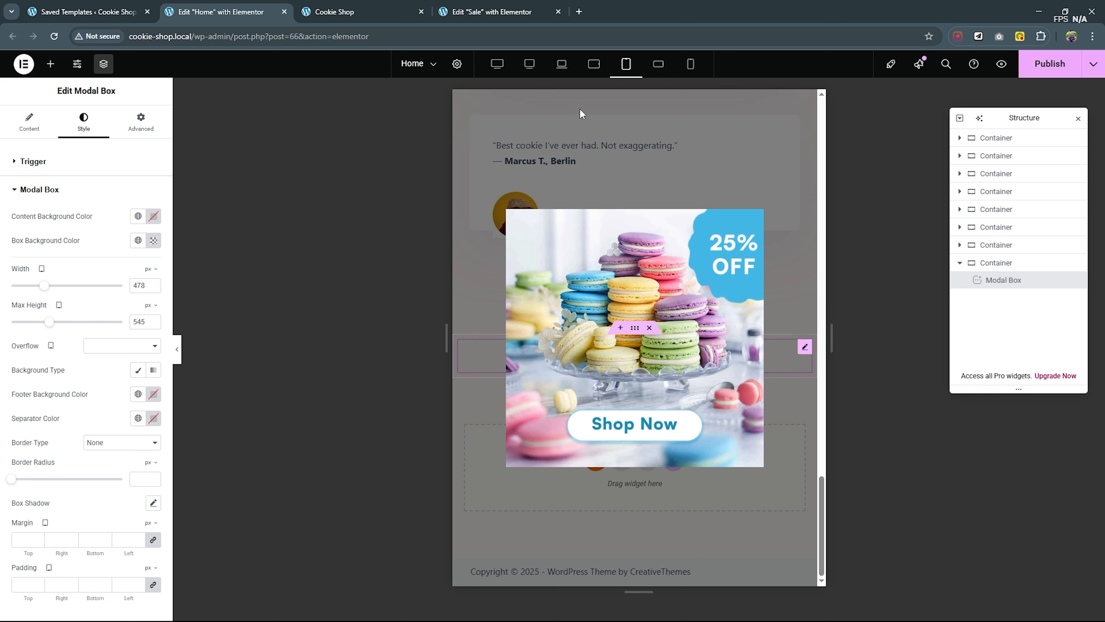
left_click(659, 63)
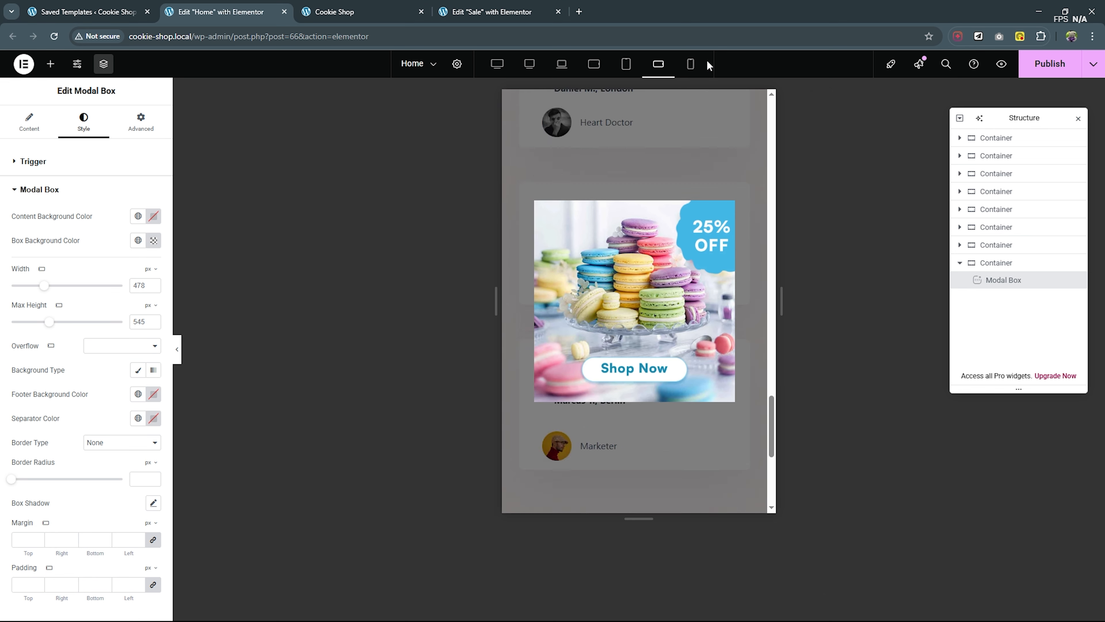
left_click(691, 65)
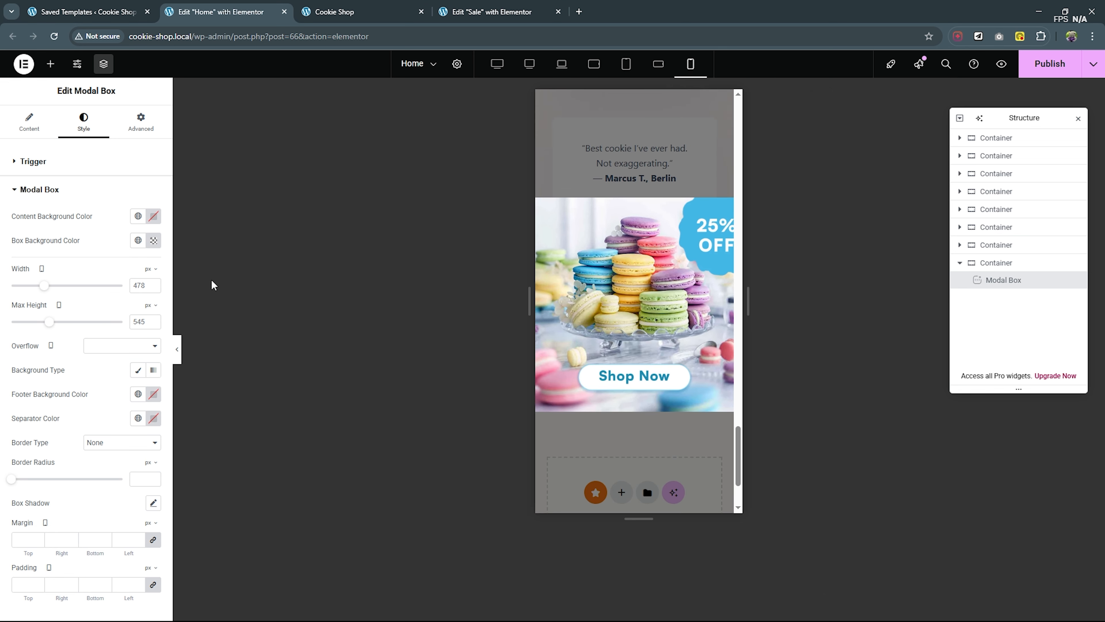
left_click_drag(43, 287, 33, 286)
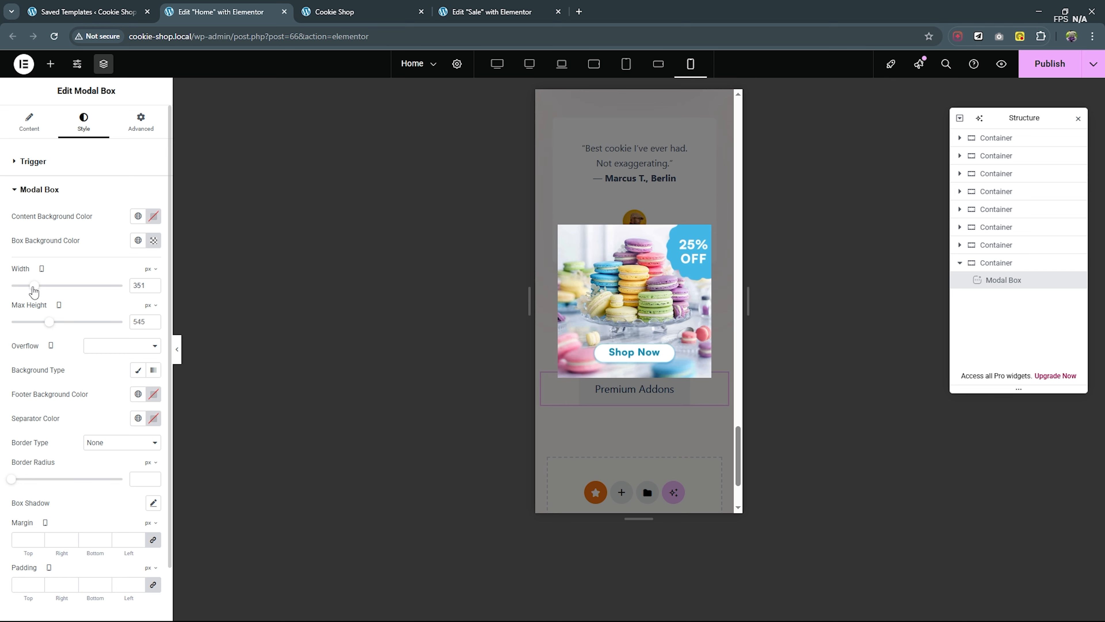
- Return to the desktop view and publish the homepage with the responsive popup sizes
left_click(529, 66)
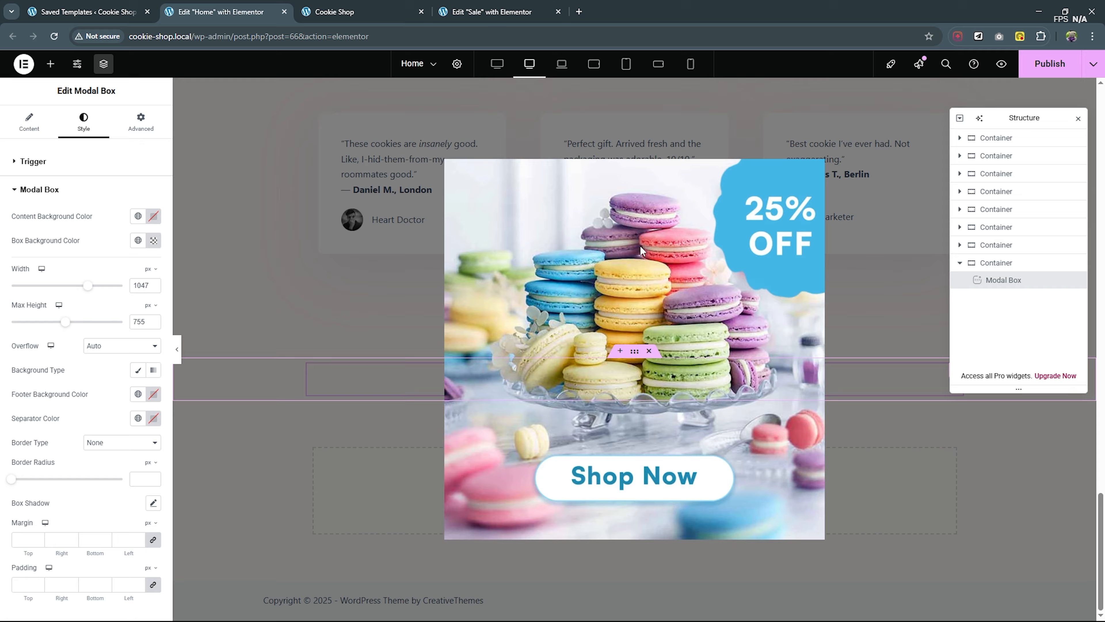
scroll(641, 250, "up", 5)
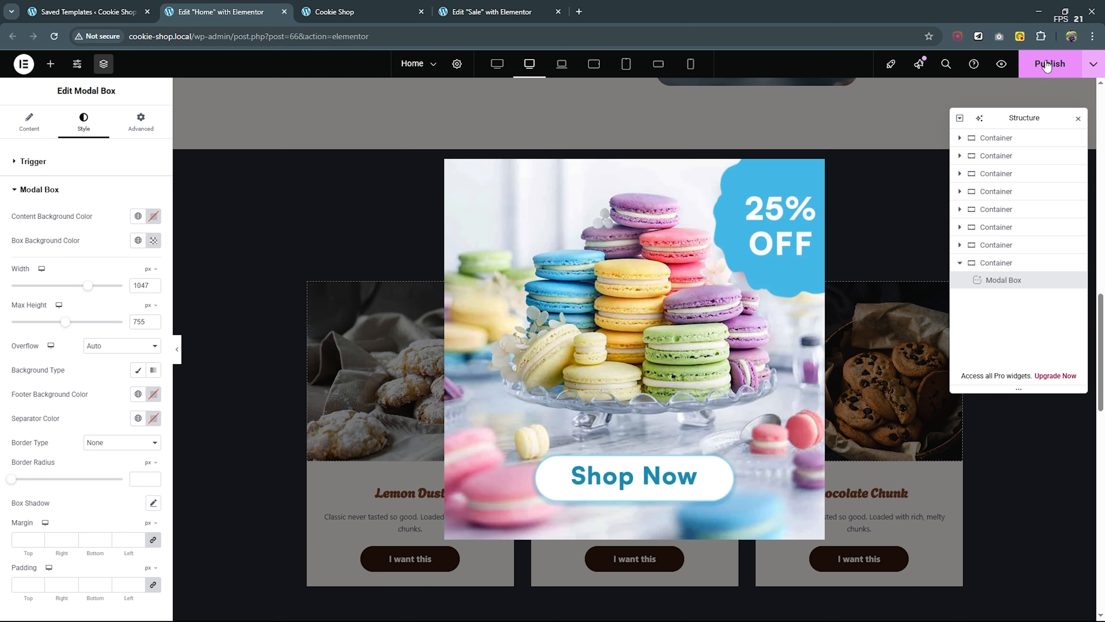
left_click(1047, 64)
- Close the Sale template editor and the old Cookie Shop preview
left_click(496, 12)
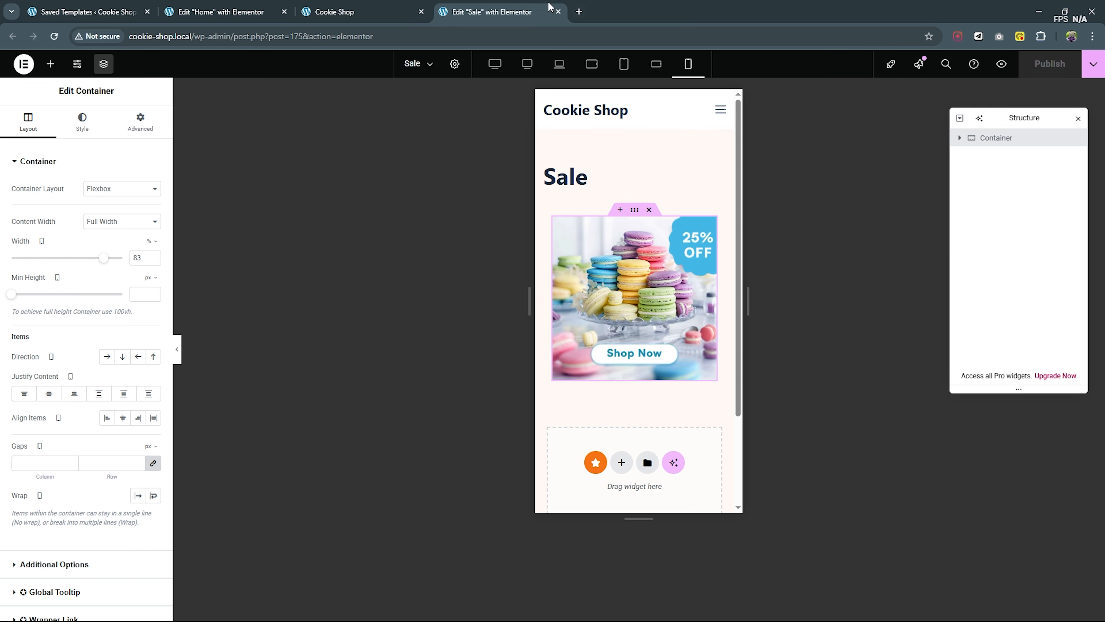
left_click(559, 12)
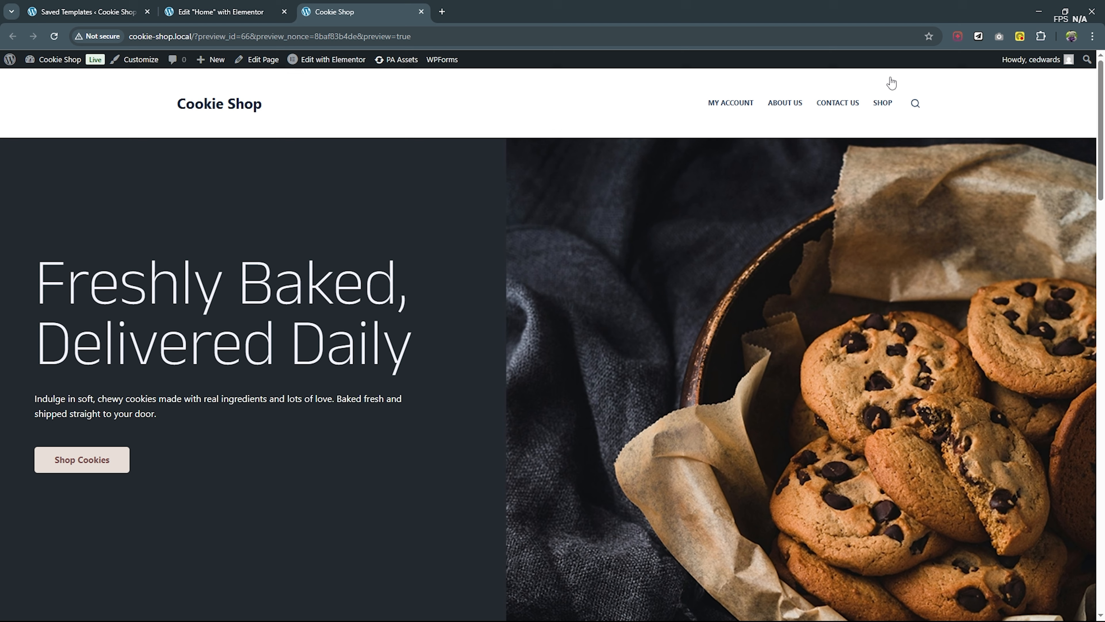
left_click(421, 12)
- Open a fresh preview of the homepage and launch the popup from its Premium Addons trigger below Client Reviews
left_click(1001, 64)
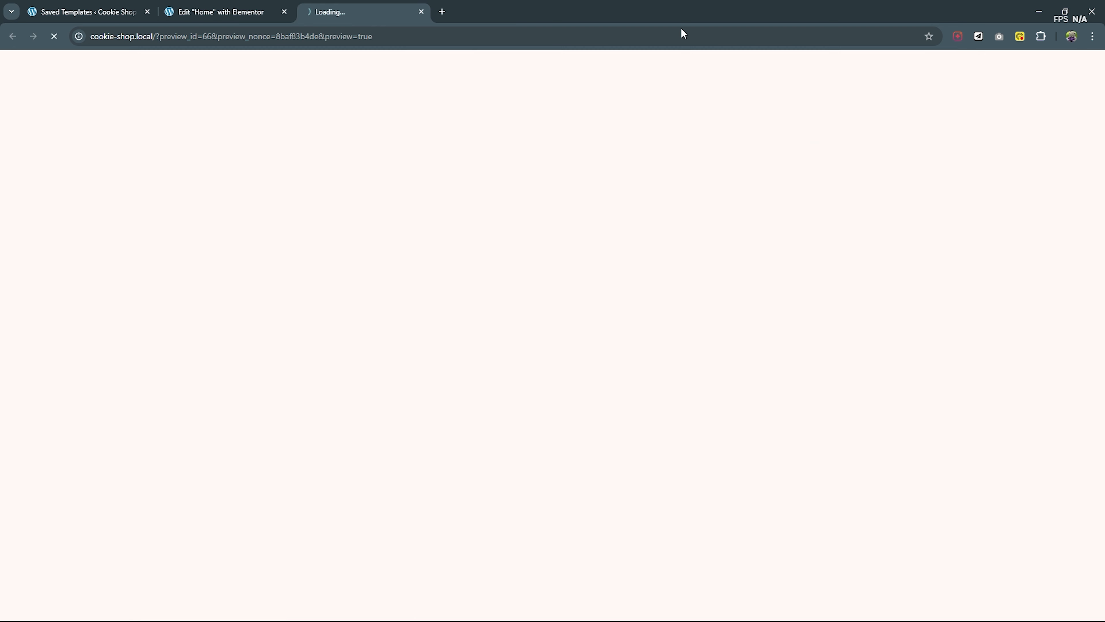
scroll(469, 239, "down", 20)
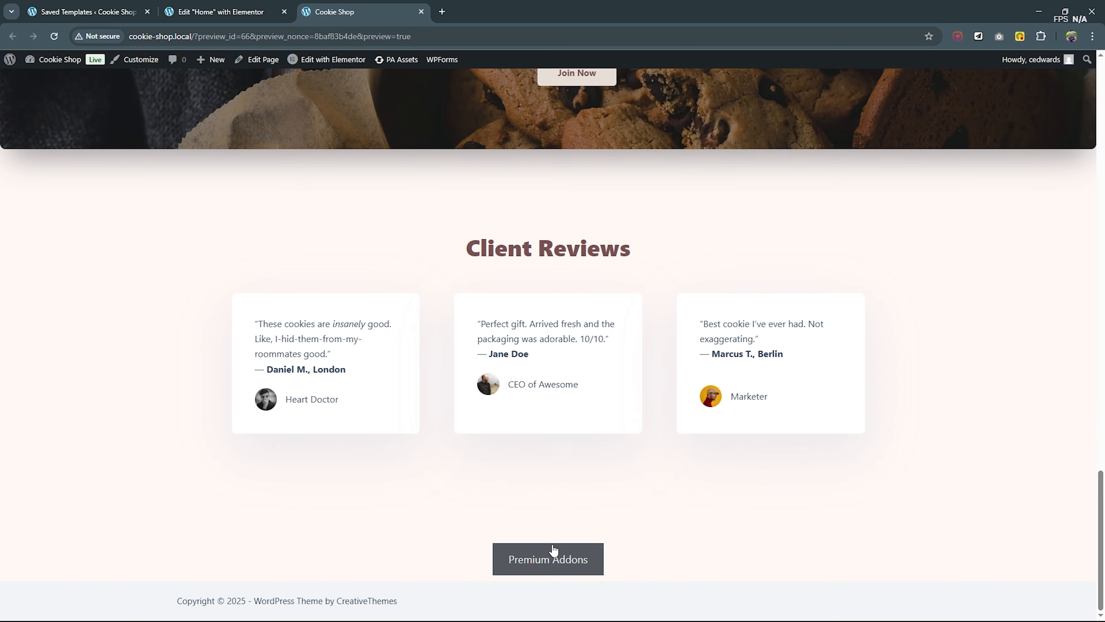
left_click(553, 556)
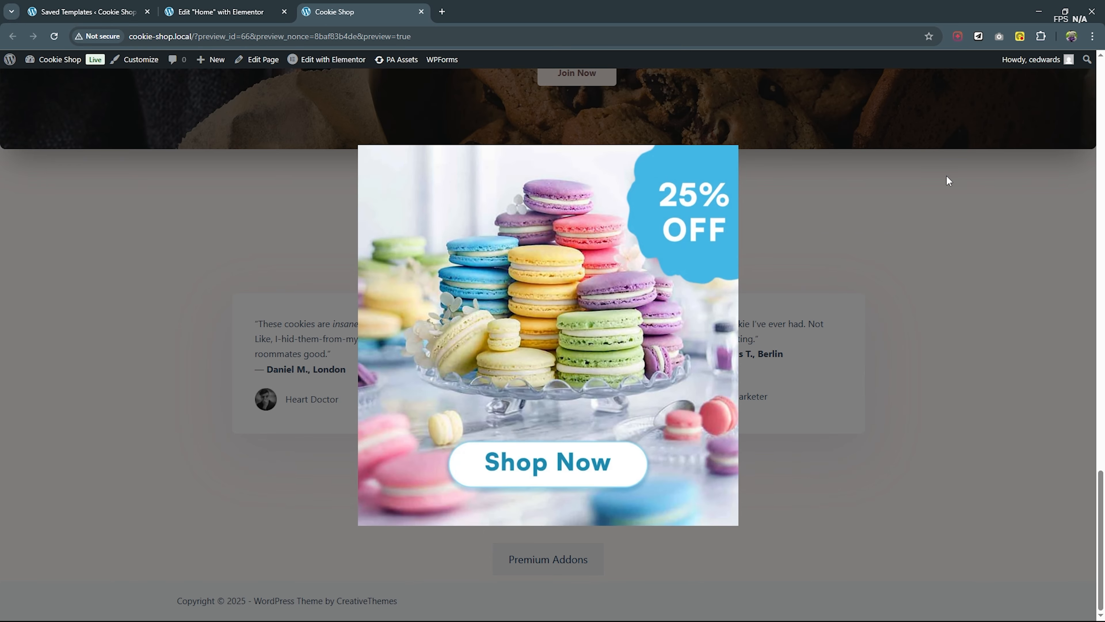
- Inspect the preview with the browser's responsive tools, examining the popup at mobile, tablet and laptop widths including 425, 1024 and 1440 px, and close the preview
right_click(863, 186)
left_click(904, 495)
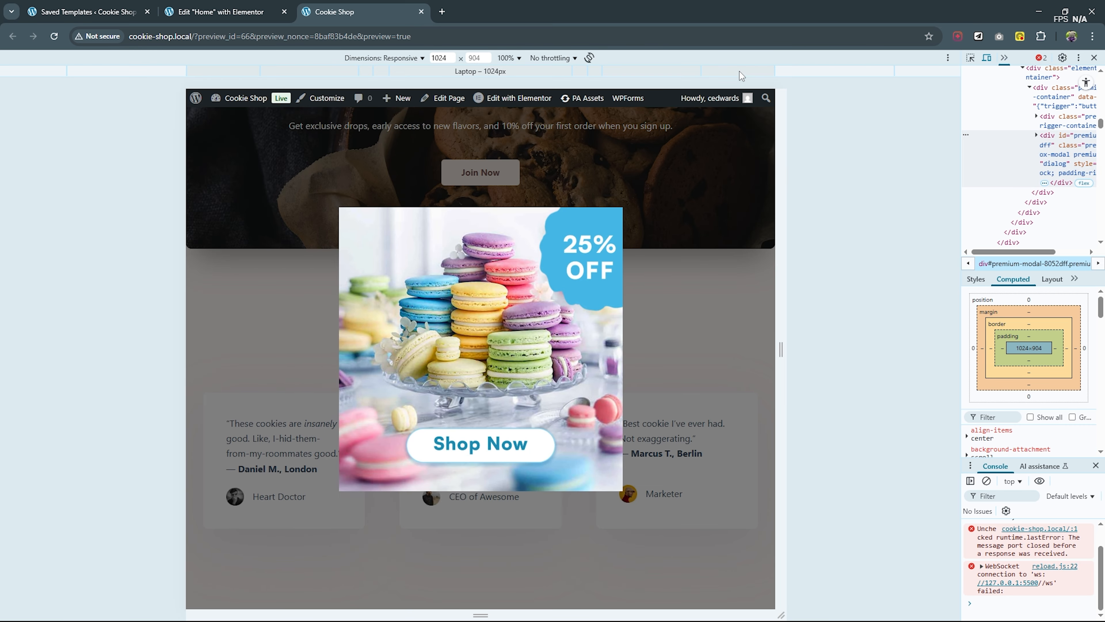
left_click(676, 71)
left_click(594, 72)
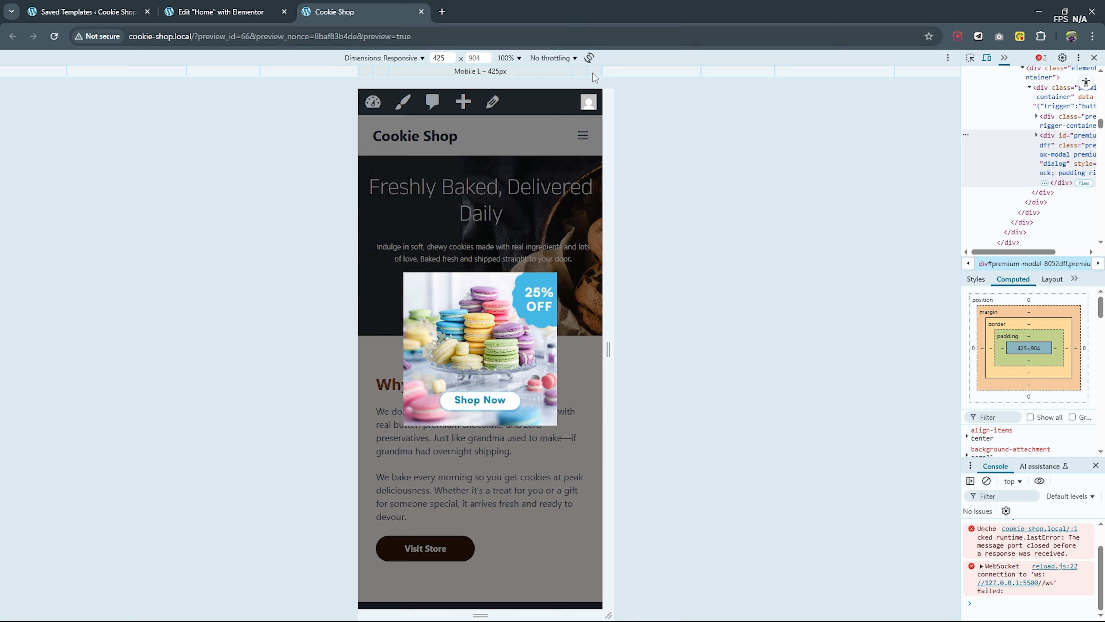
left_click(565, 73)
left_click(665, 71)
left_click(740, 72)
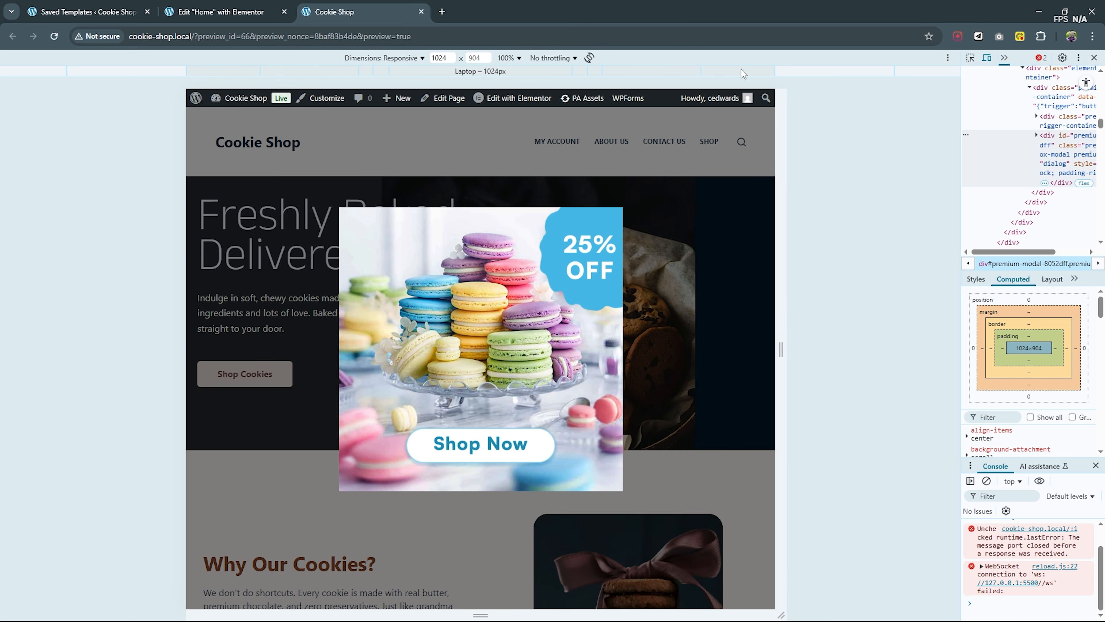
left_click(858, 74)
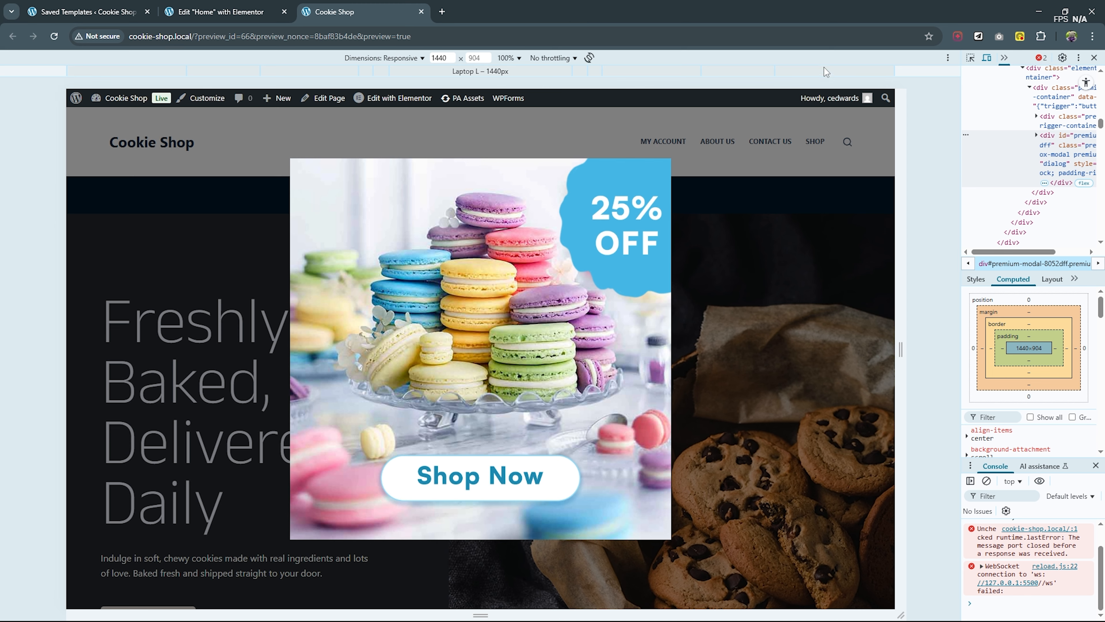
left_click(421, 12)
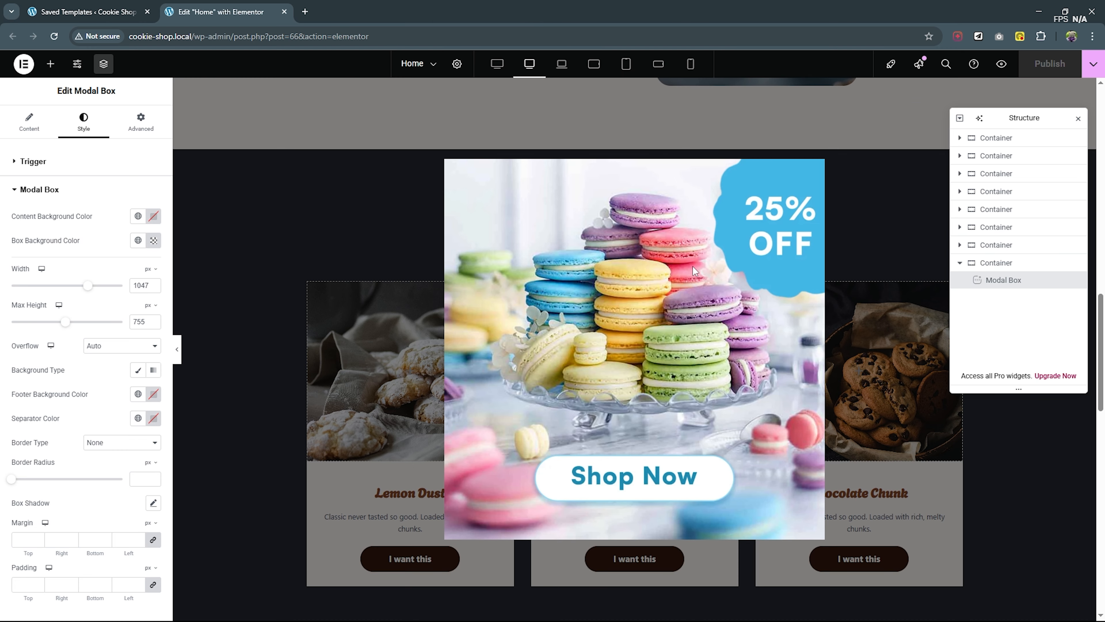
- Set the trigger of the homepage's Modal Box widget to On Page Load
scroll(719, 277, "down", 8)
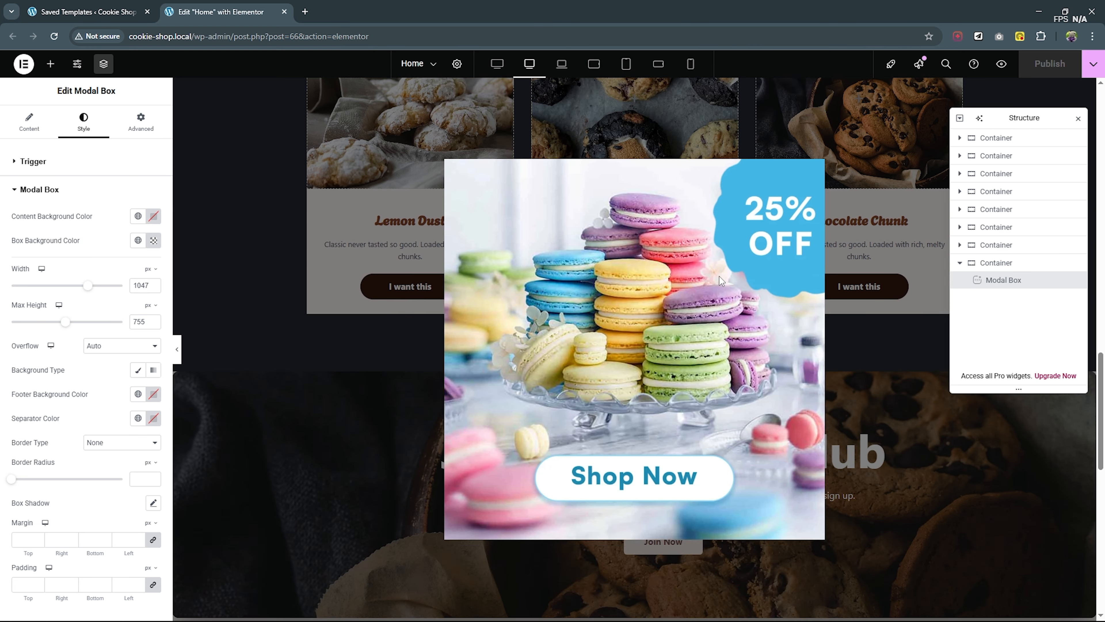
scroll(719, 276, "down", 6)
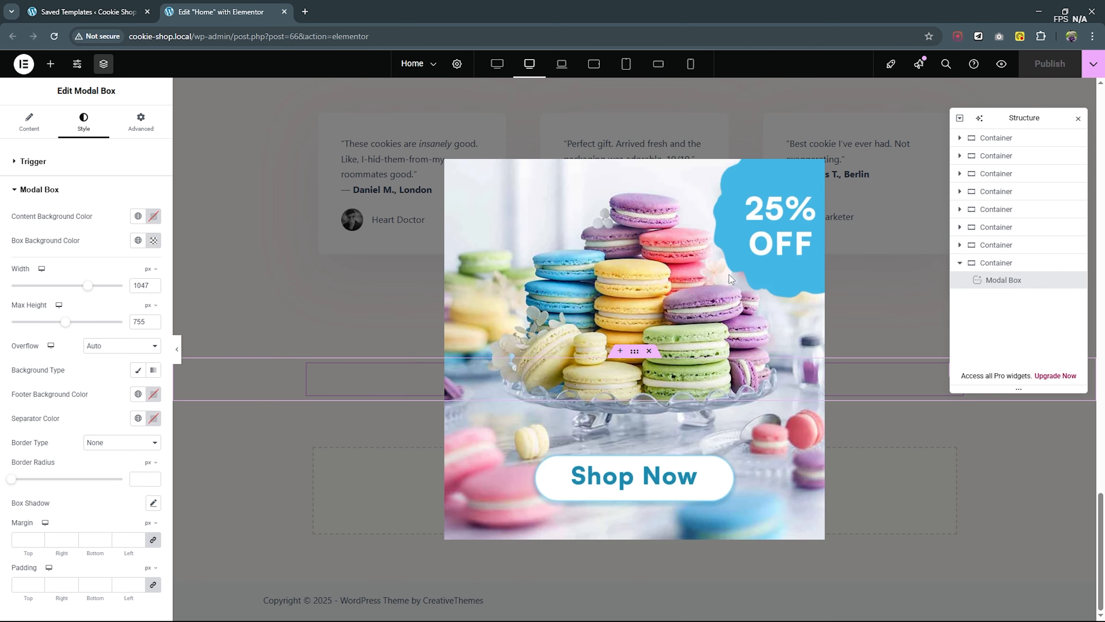
left_click(1005, 282)
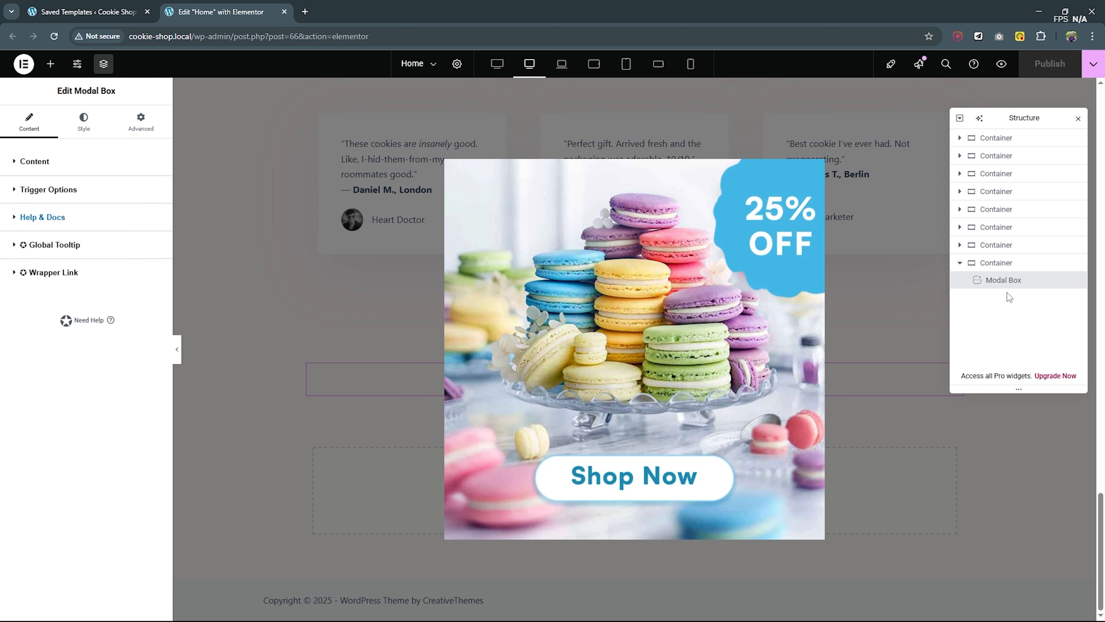
left_click(17, 195)
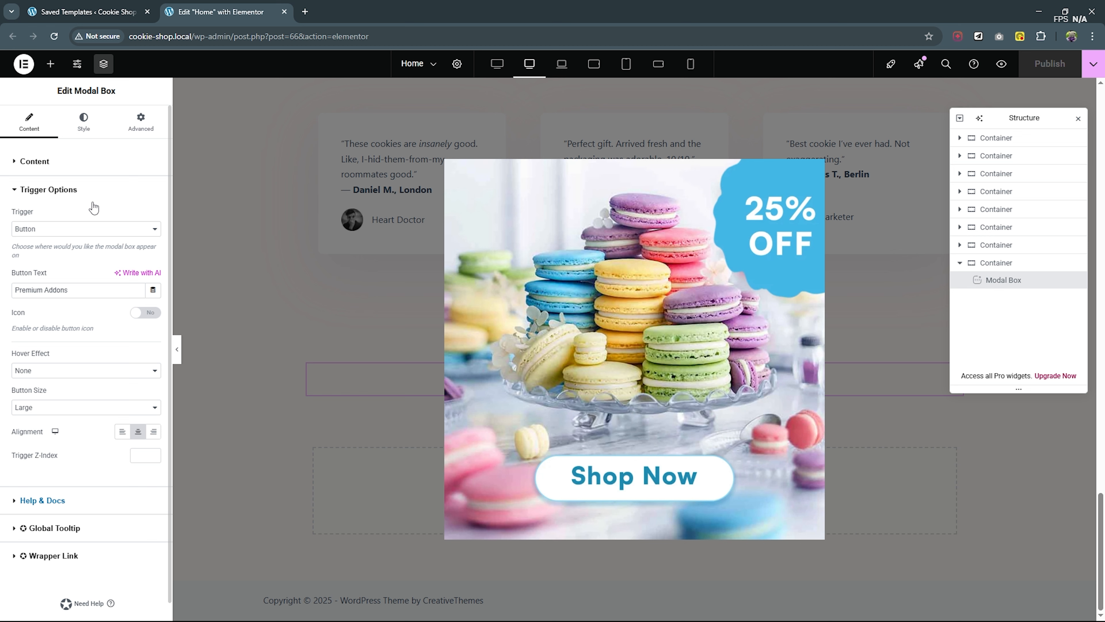
left_click(145, 234)
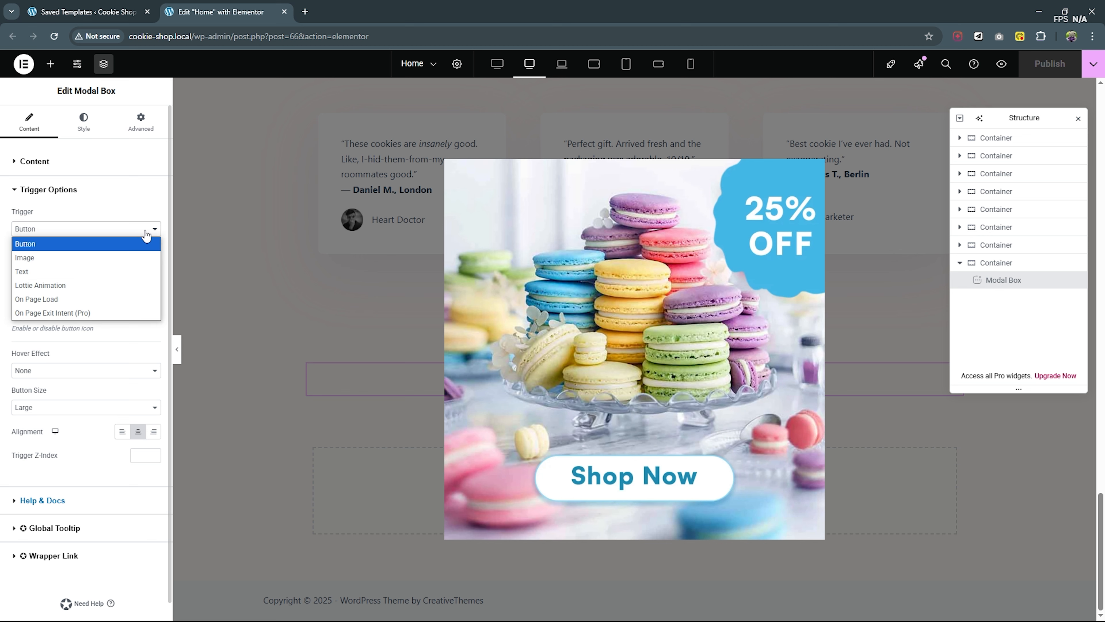
left_click(78, 299)
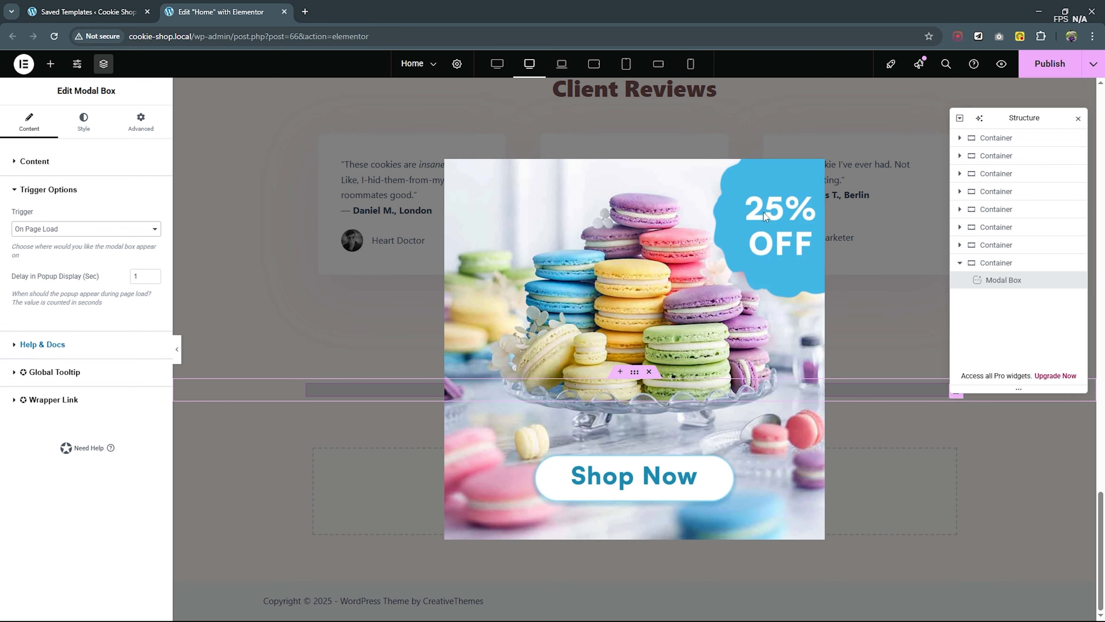
- Dismiss the popup in the editor, save the homepage, and test the on-load popup in a preview, dismissing it there too
left_click(220, 136)
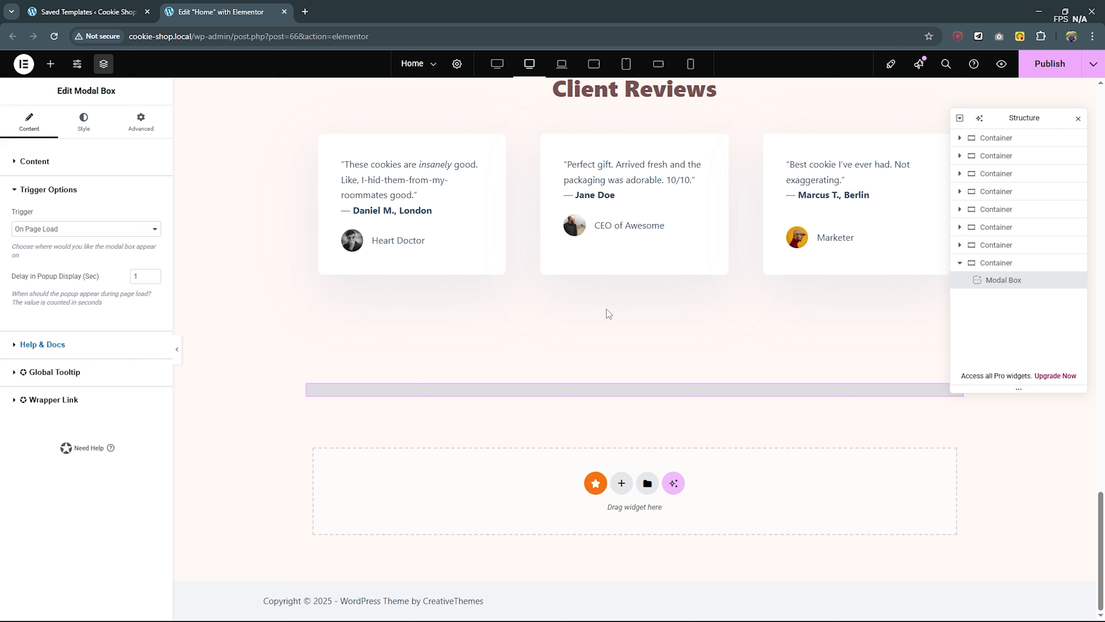
key("ctrl+s")
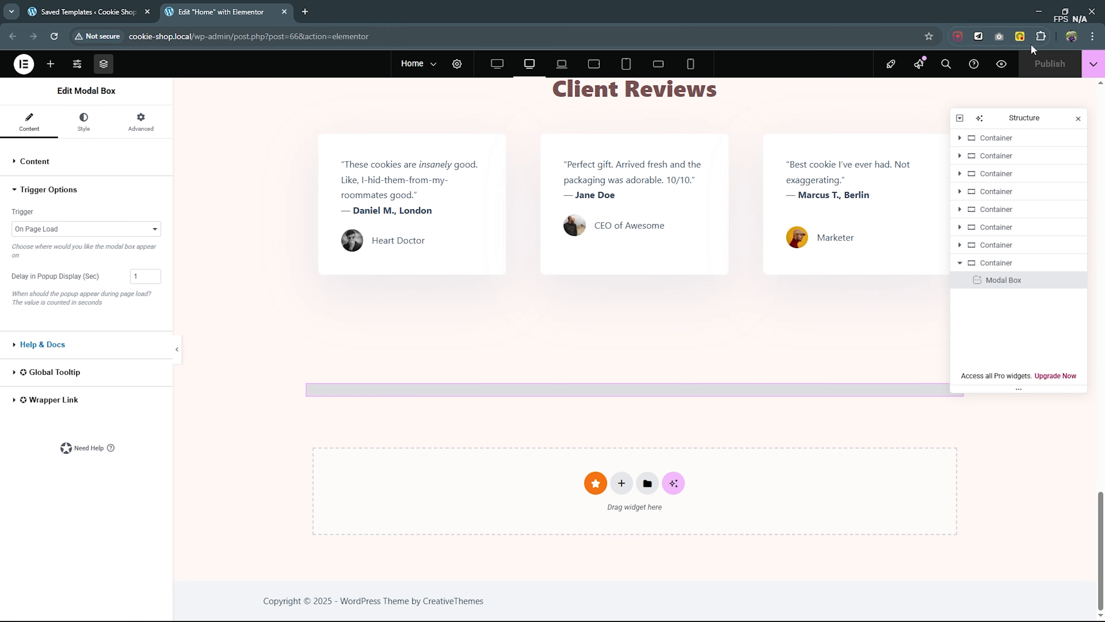
left_click(1002, 65)
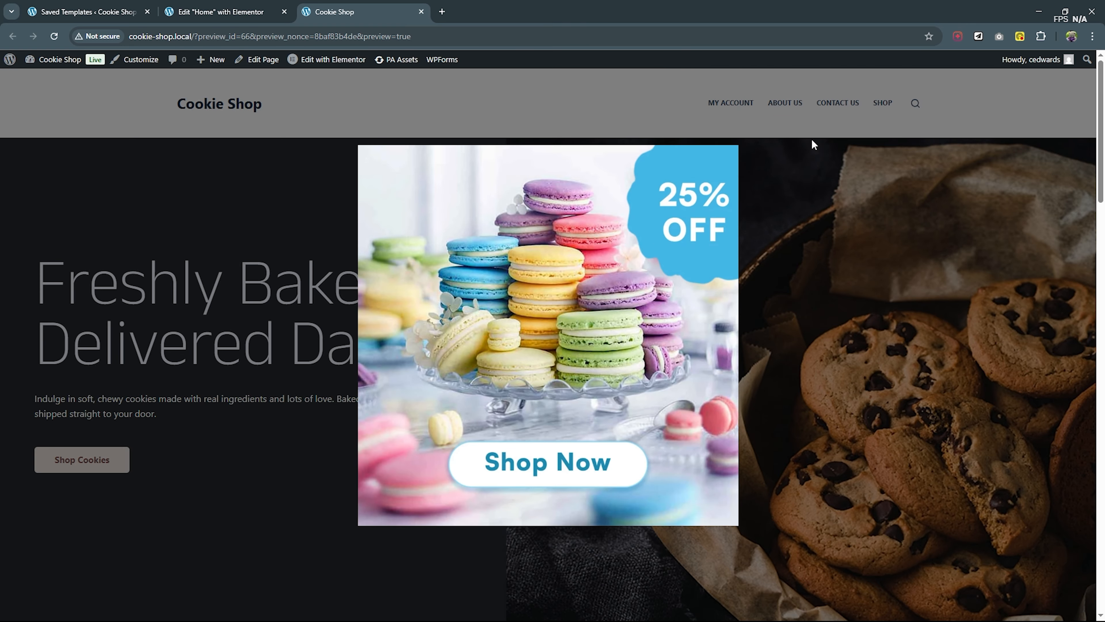
left_click(973, 145)
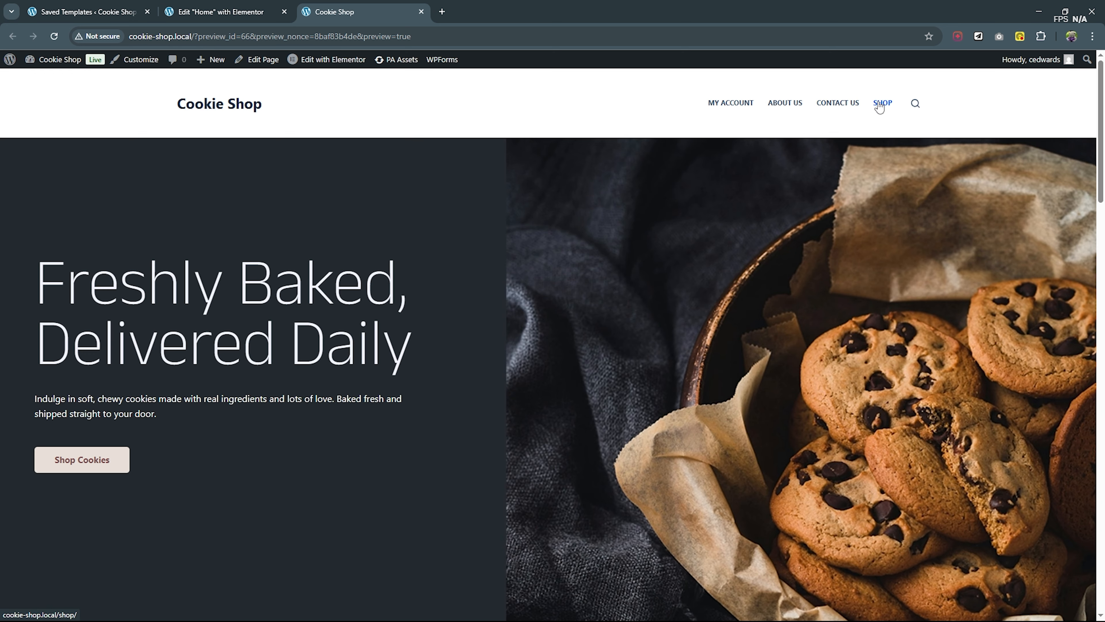
- Open the Macaroons product from the site's Shop page and copy its page URL
scroll(880, 107, "down", 3)
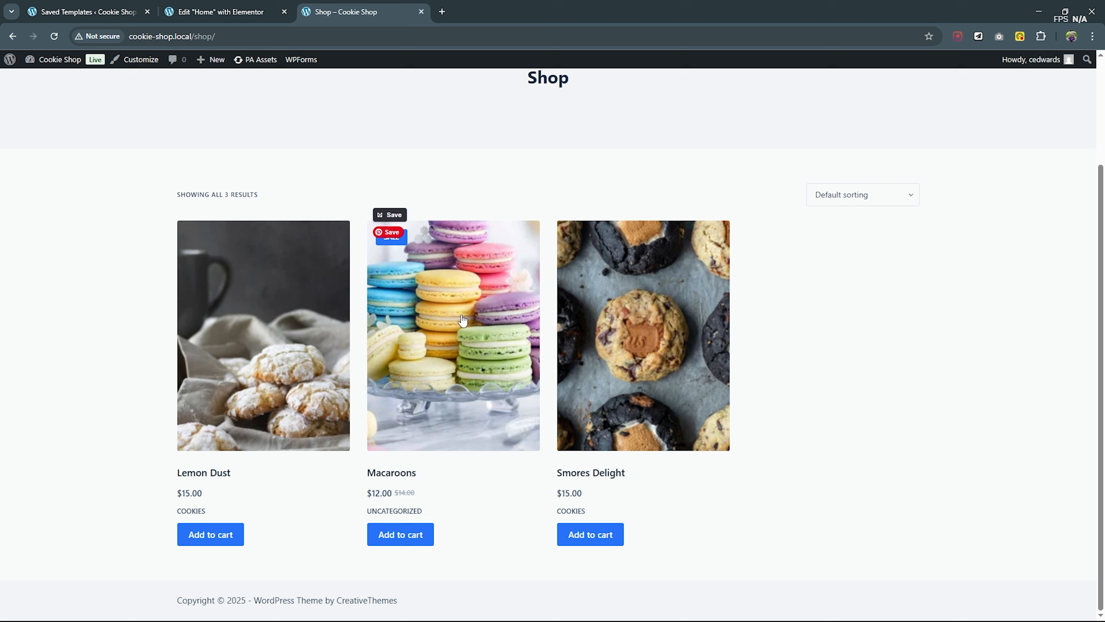
left_click(441, 353)
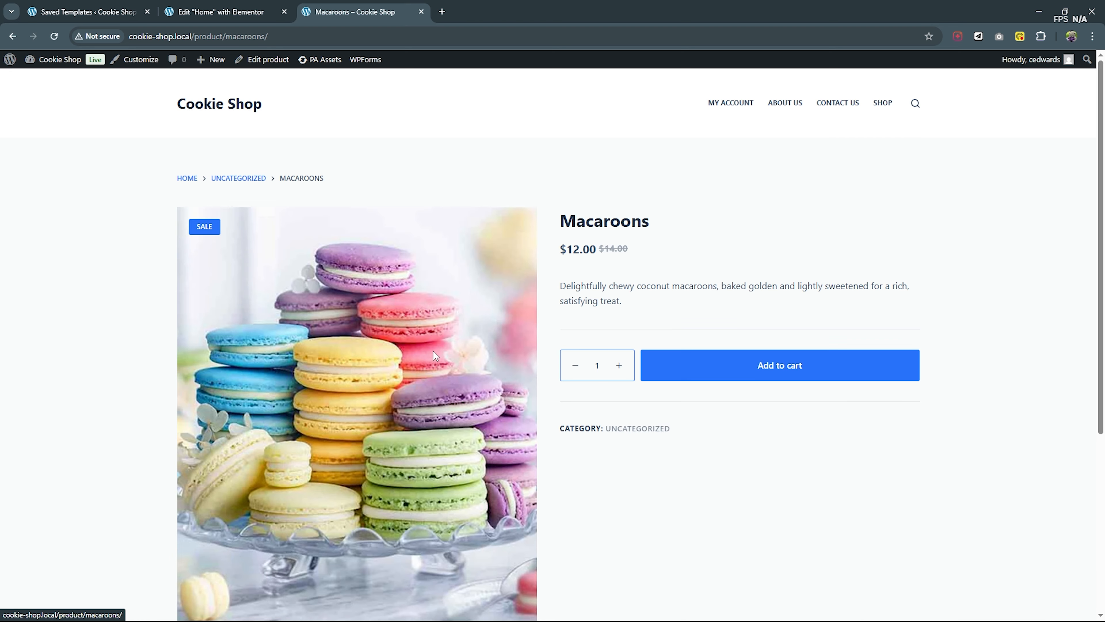
scroll(955, 291, "down", 5)
scroll(955, 290, "up", 5)
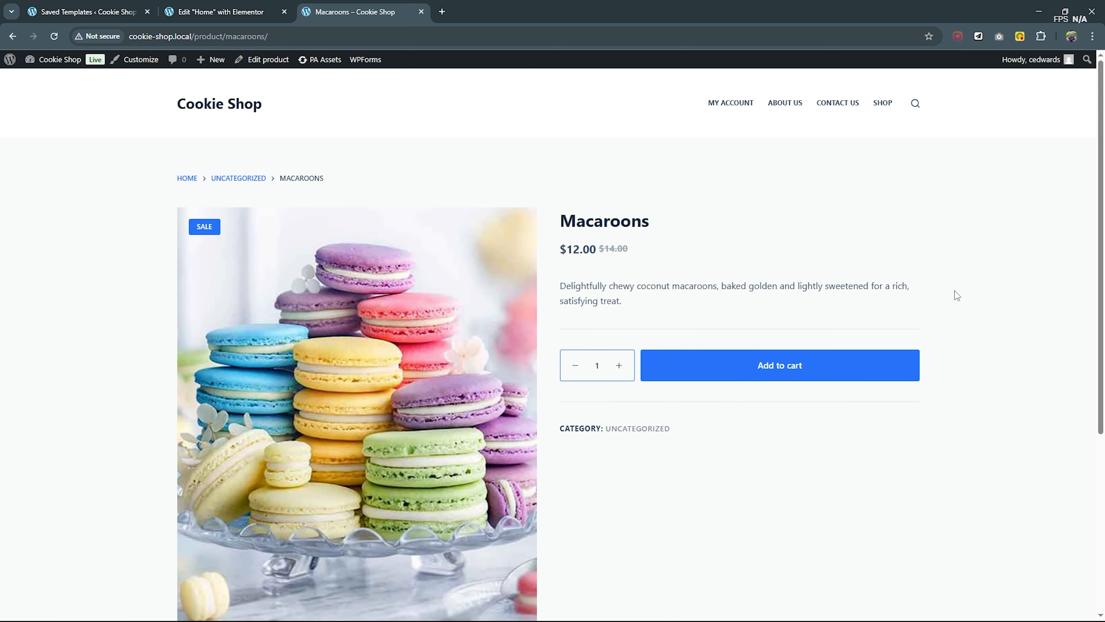
left_click(291, 37)
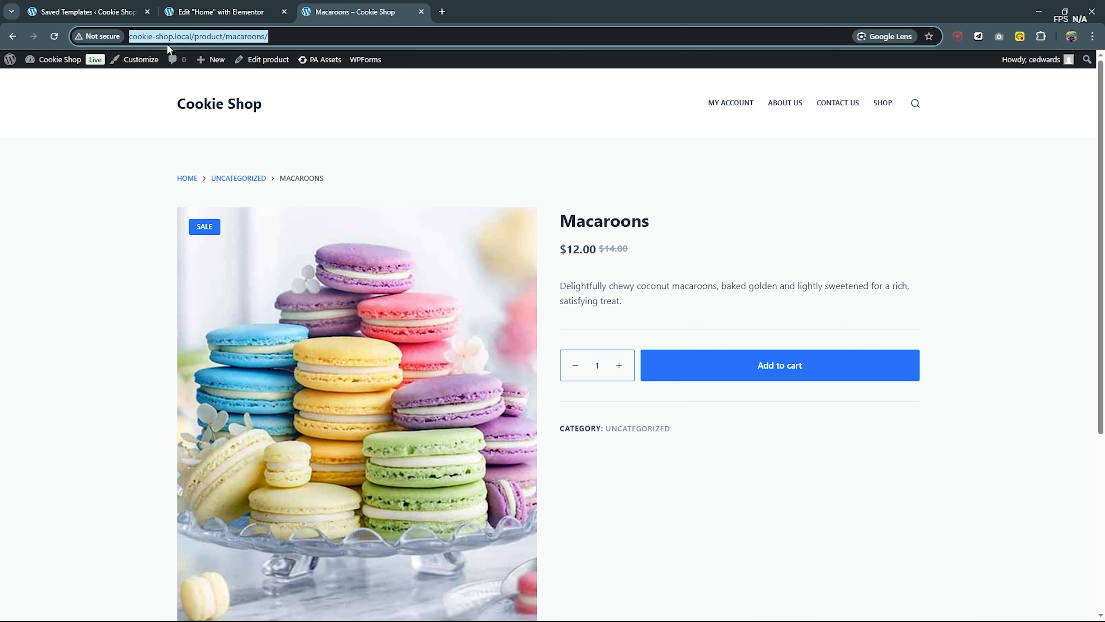
- Close the product page and the homepage editor, and open the saved Sale template for editing with Elementor in a new tab
left_click(421, 12)
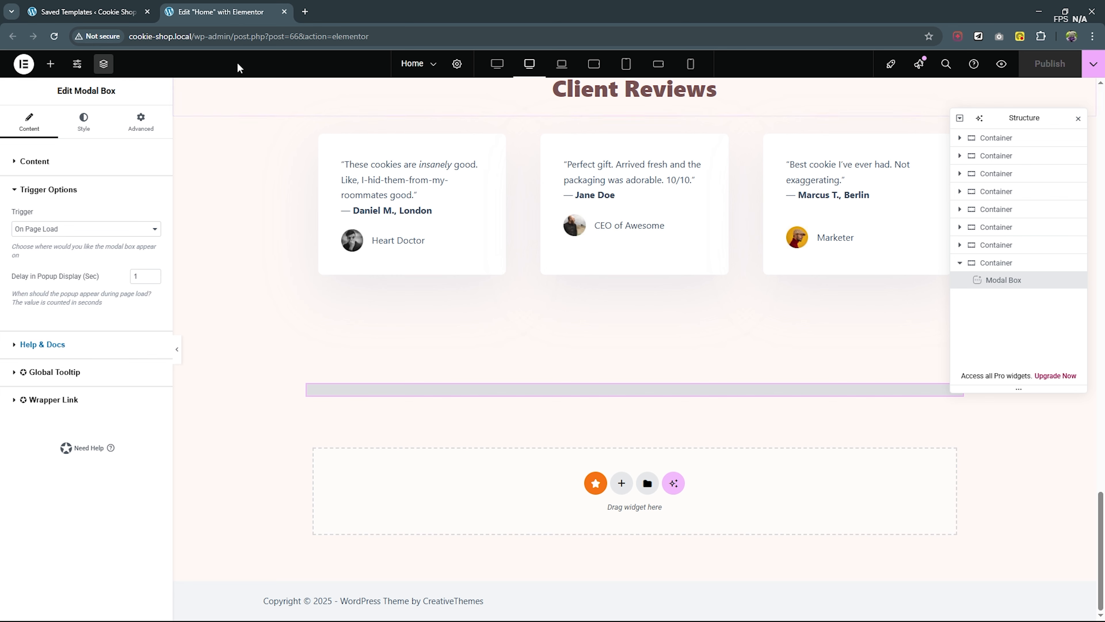
left_click(285, 11)
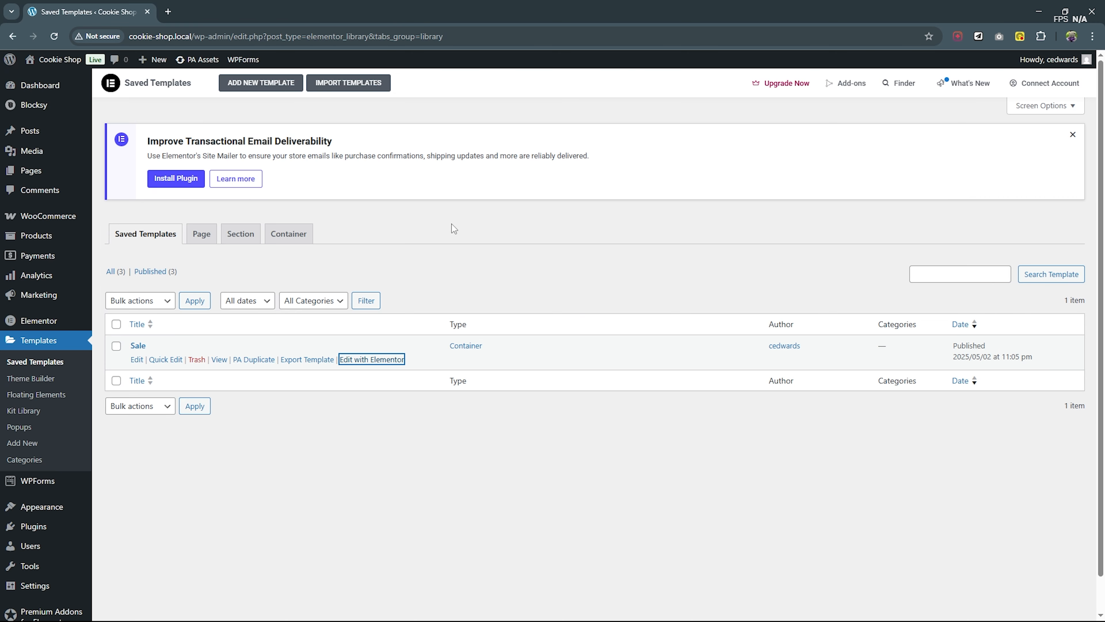
right_click(363, 367)
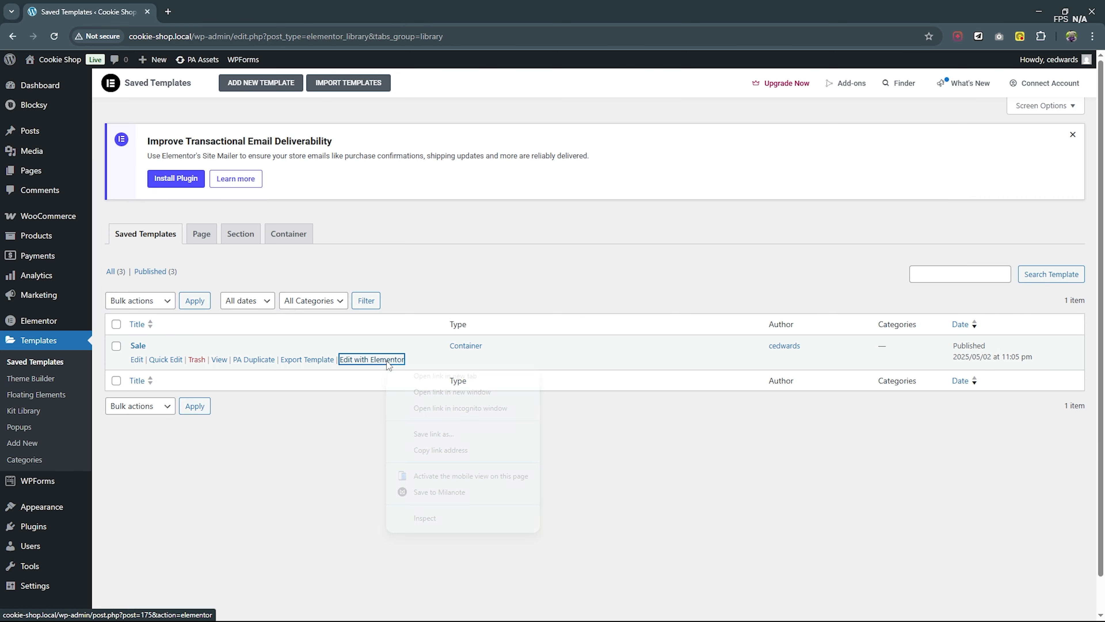
left_click(402, 374)
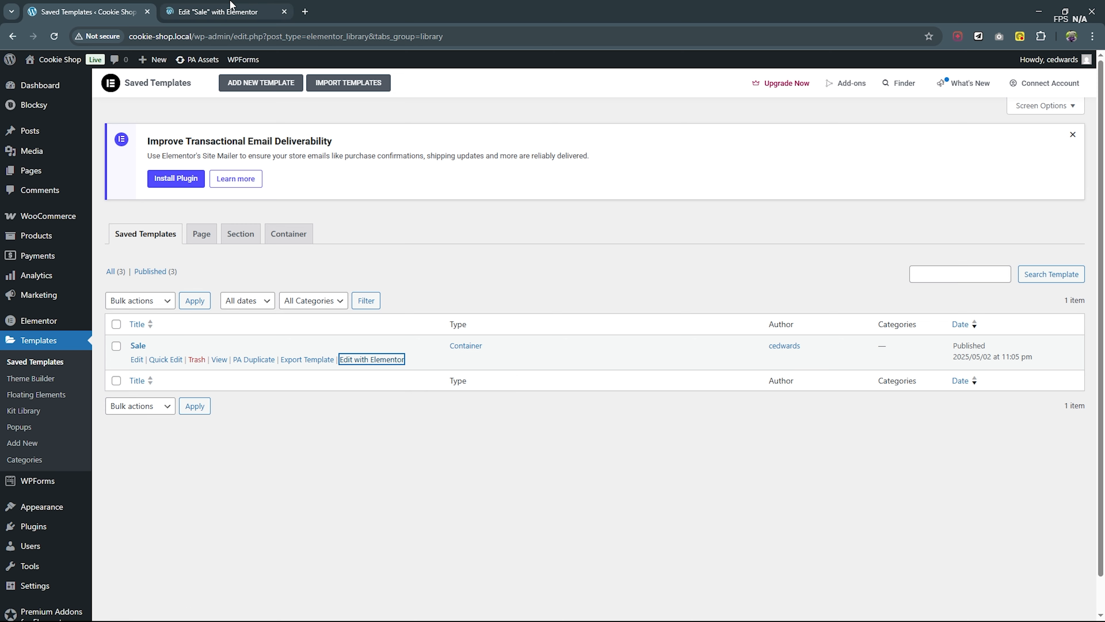
left_click(231, 8)
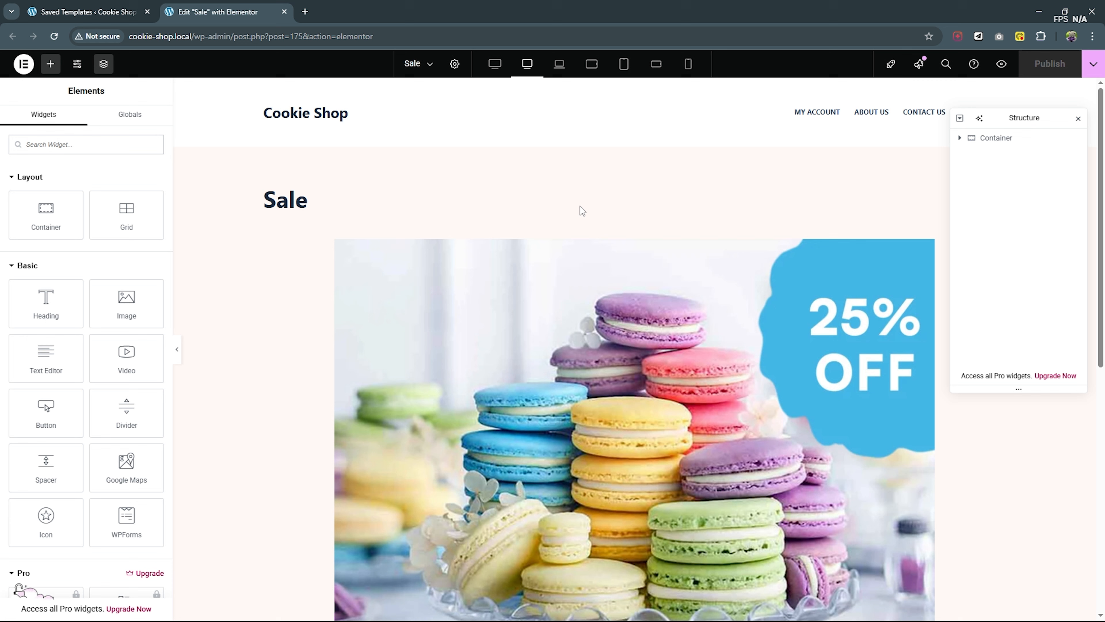
scroll(535, 297, "down", 4)
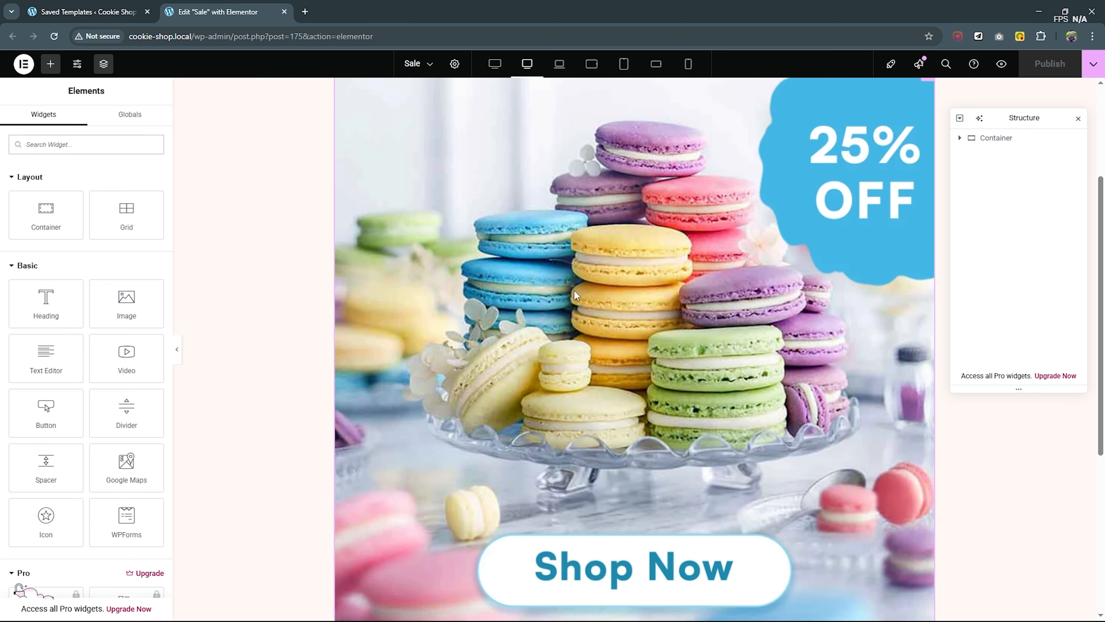
left_click(959, 138)
left_click(1003, 157)
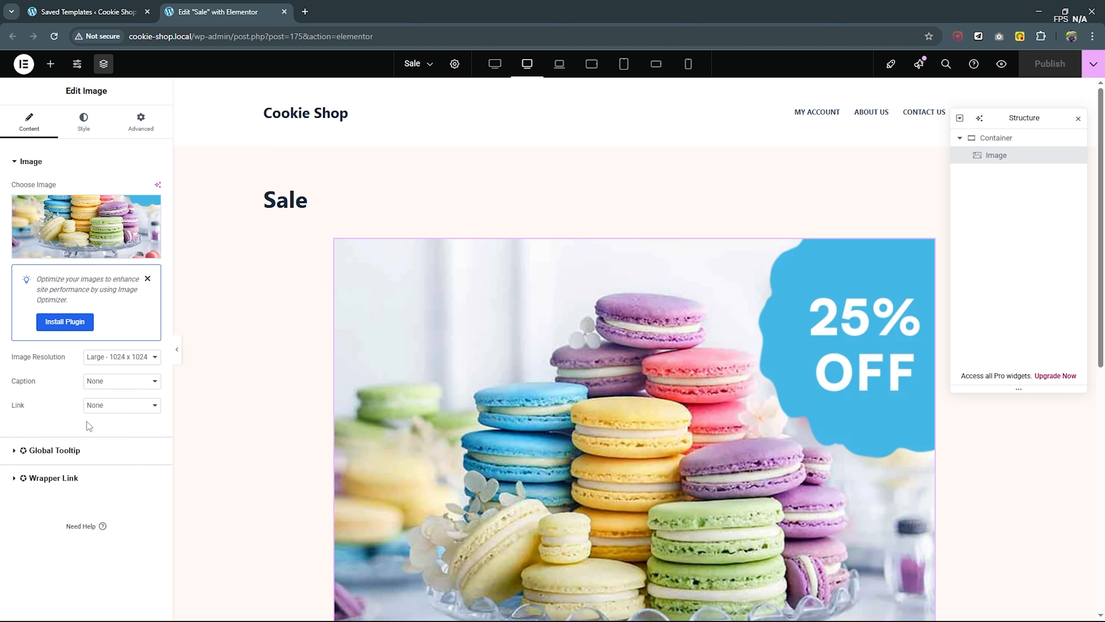
left_click(118, 413)
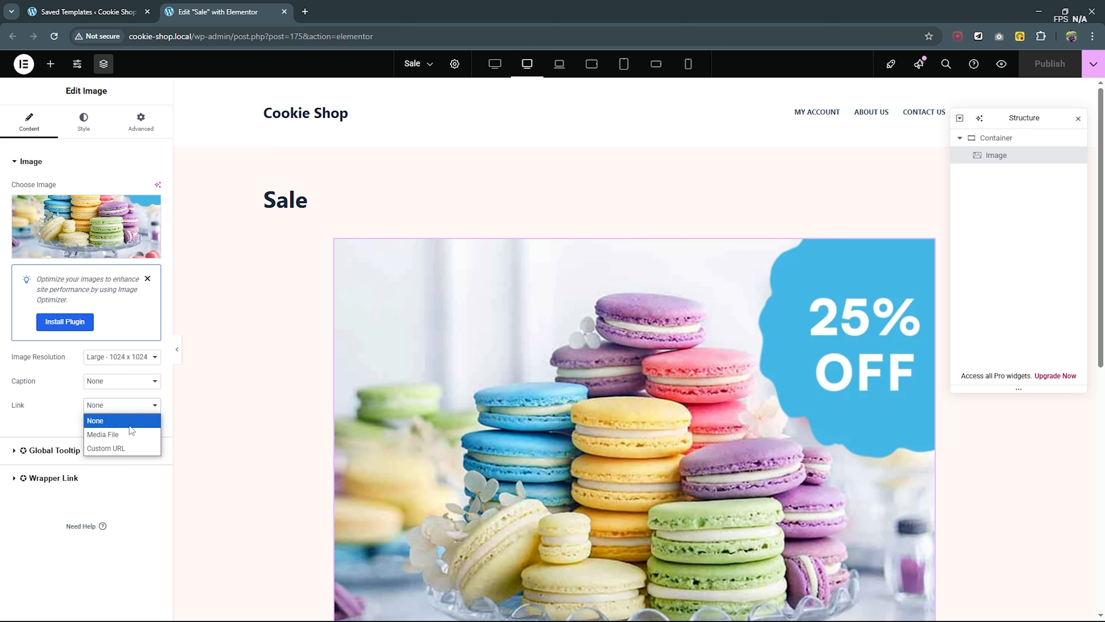
left_click(115, 449)
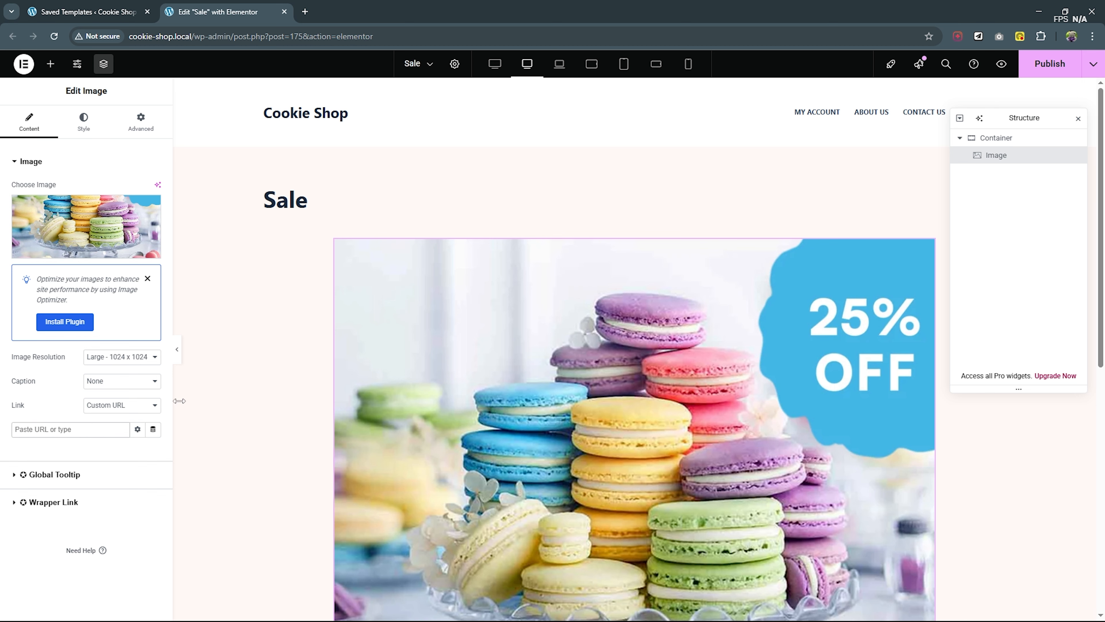
left_click(72, 430)
key("ctrl+v")
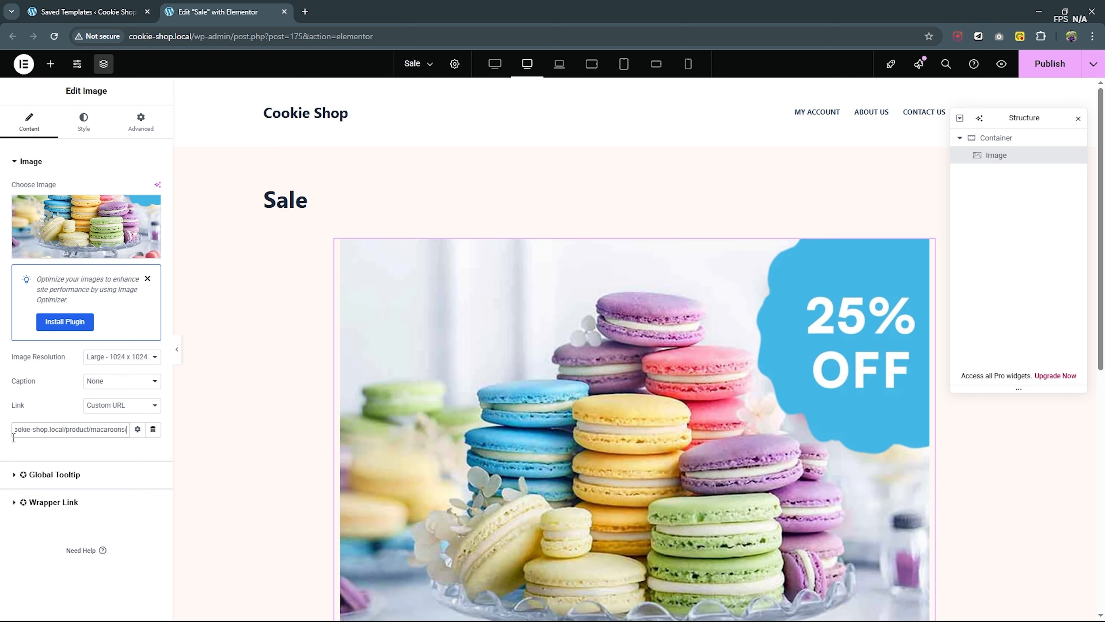
- Make the image link open in a new window and publish the Sale template
left_click(137, 435)
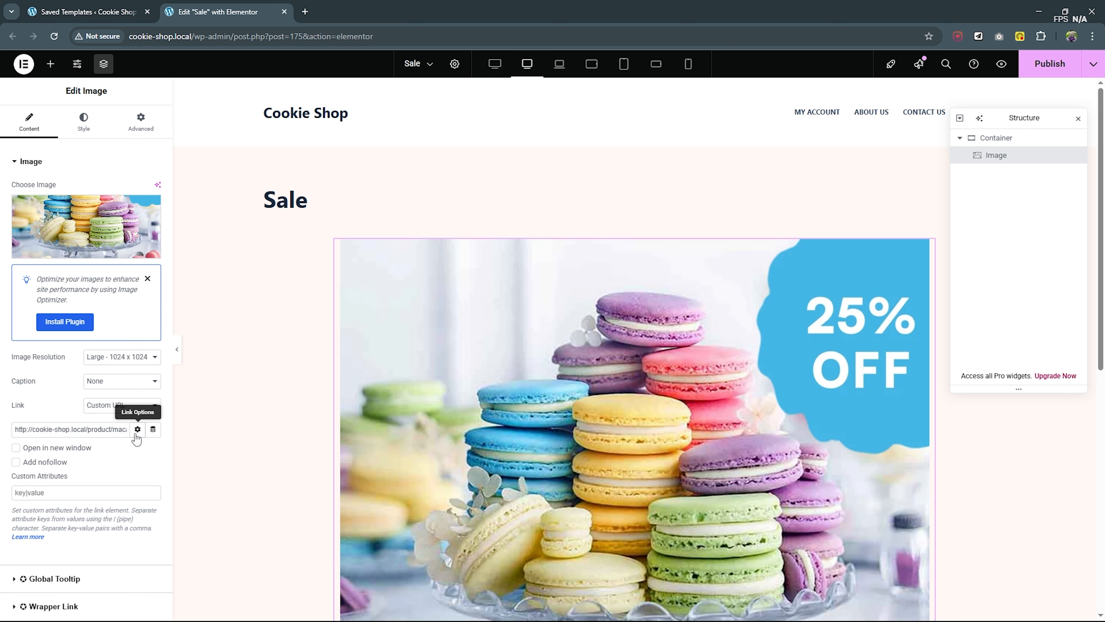
left_click(29, 449)
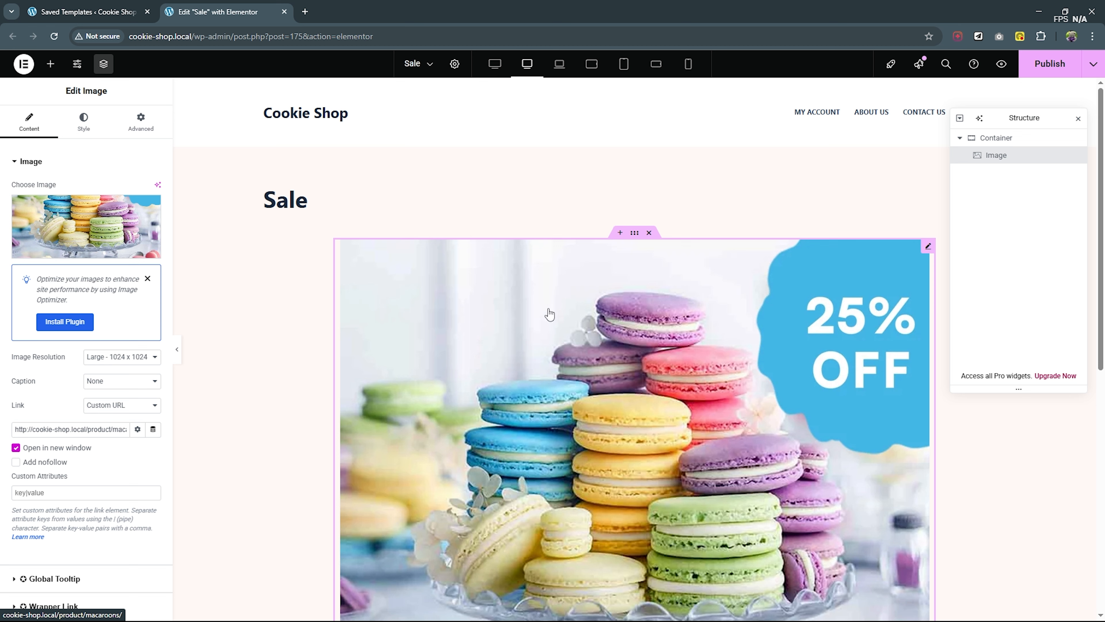
left_click(1041, 72)
- Visit the live Cookie Shop homepage in a new tab and follow the popup image's link to examine the Macaroons product page
left_click(85, 6)
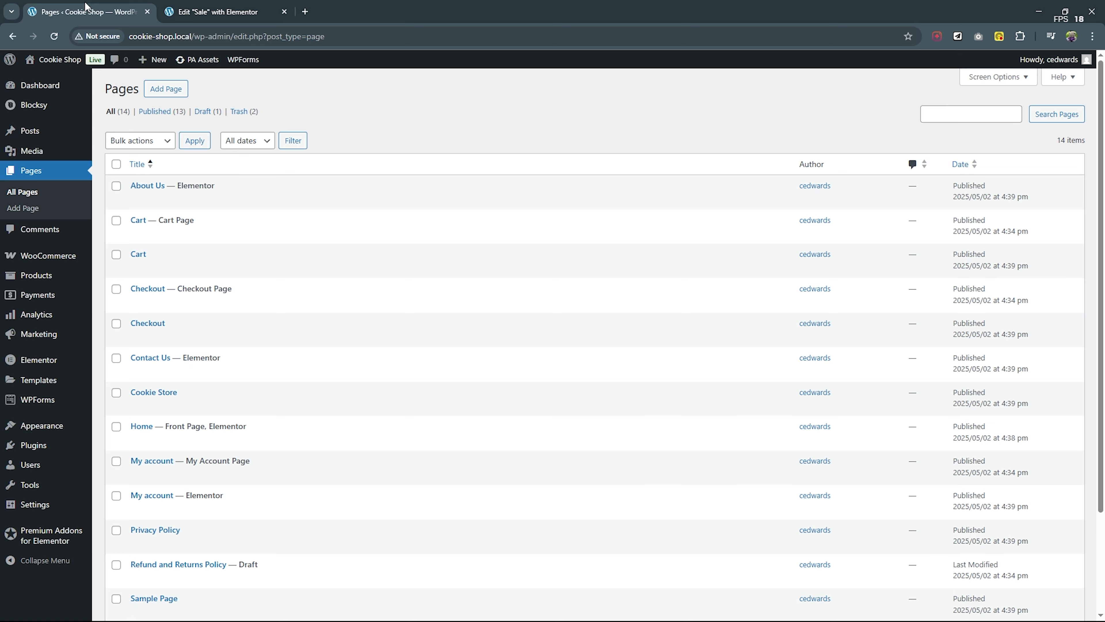
right_click(48, 79)
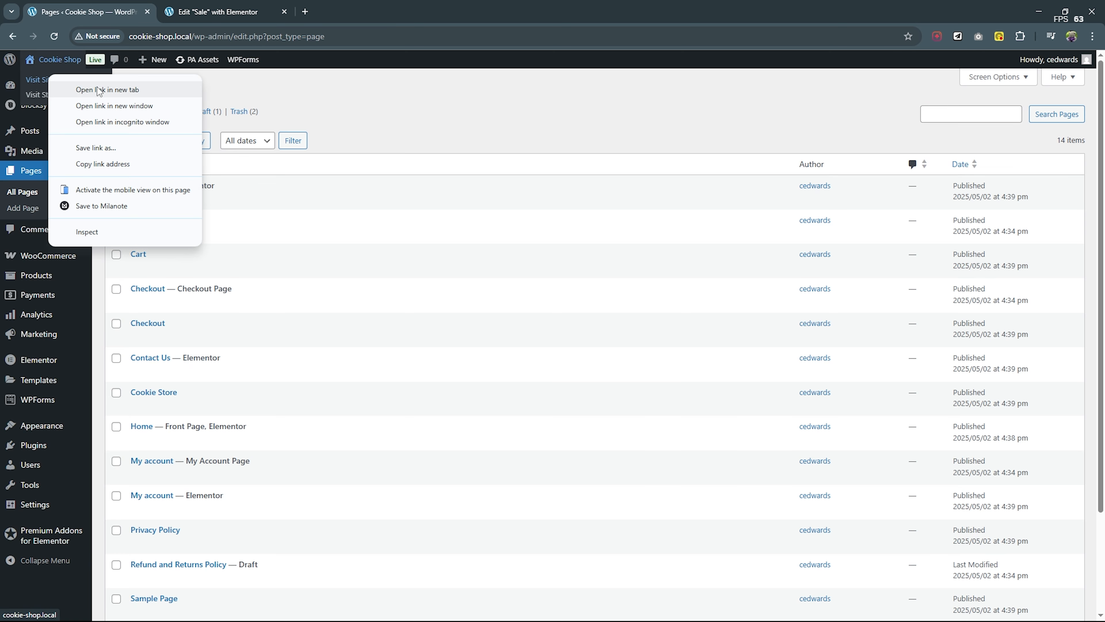
left_click(100, 90)
key("ctrl+Tab")
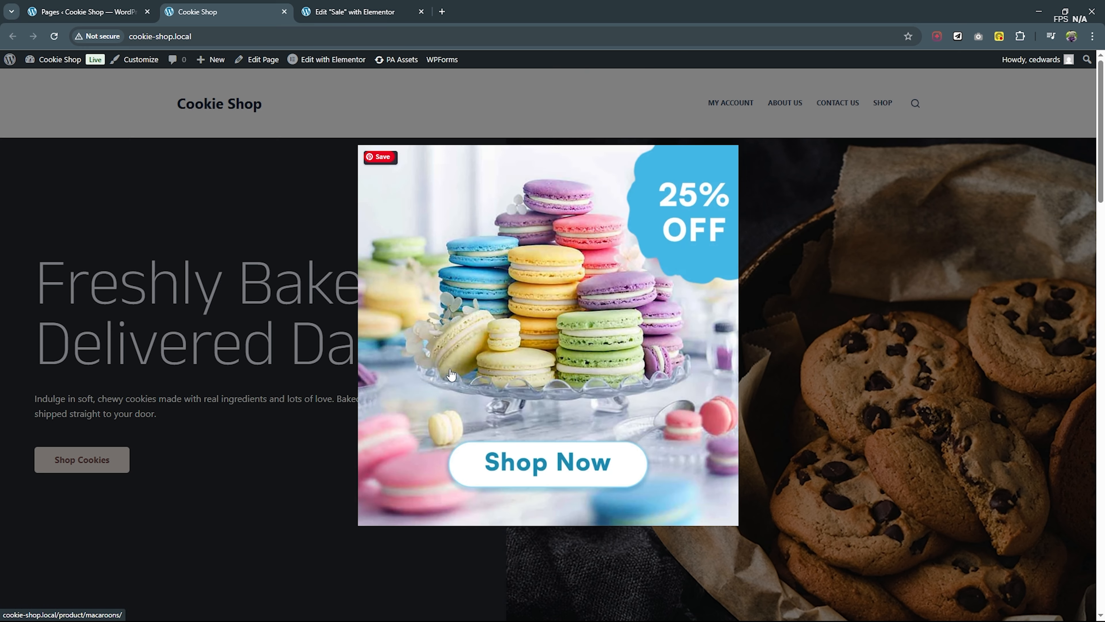
left_click(544, 332)
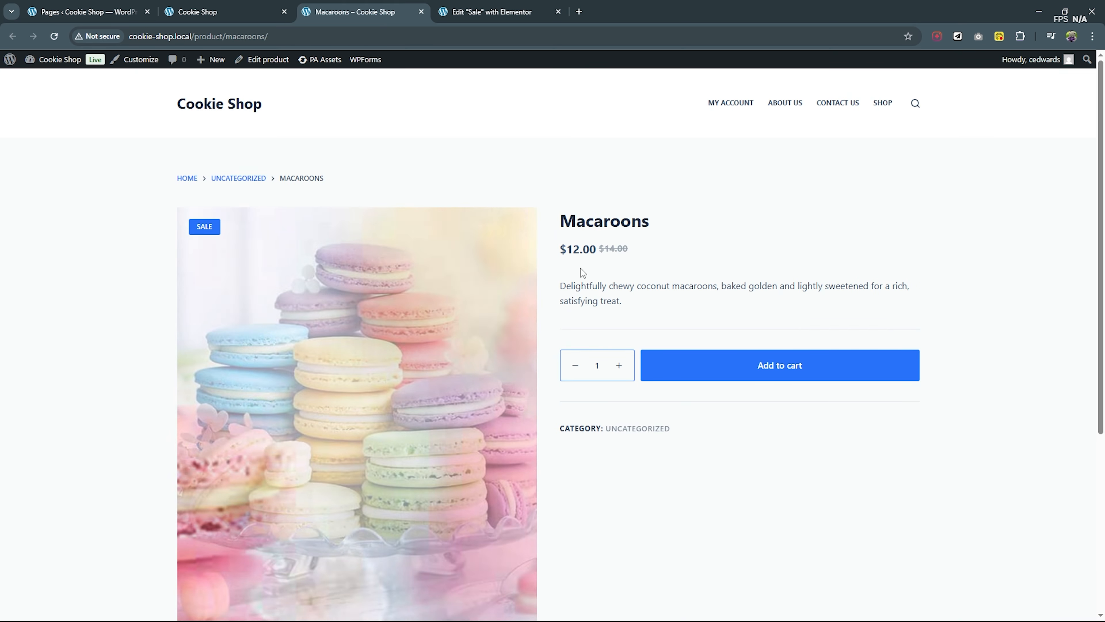
scroll(740, 272, "down", 1)
scroll(920, 376, "down", 3)
scroll(920, 376, "up", 5)
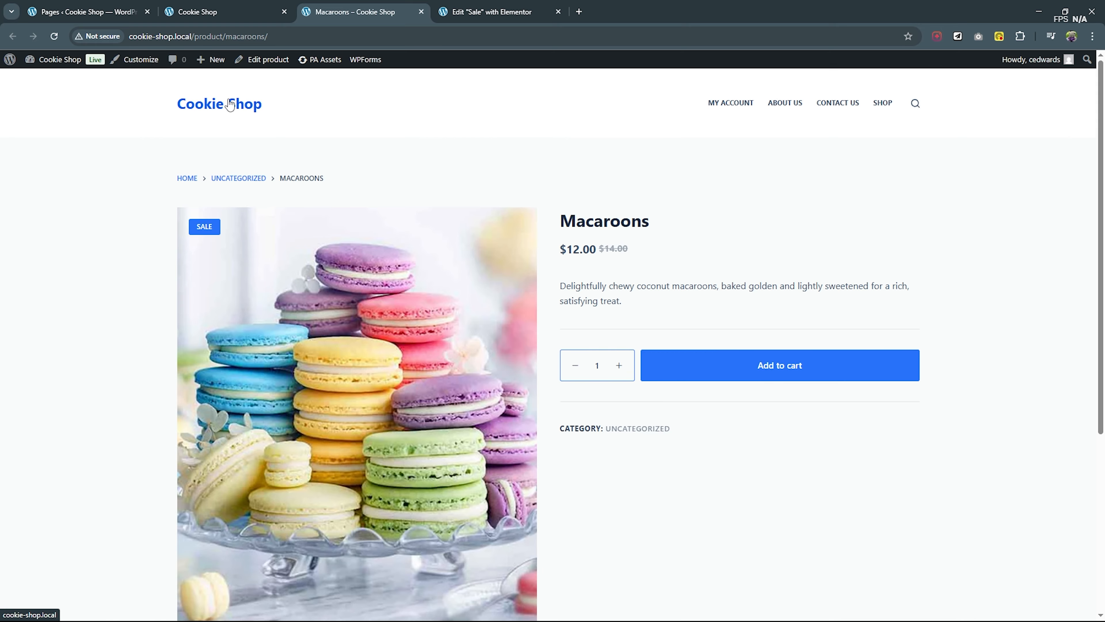
- Return to the homepage, examine the on-load popup over the page's sections, and close the extra homepage tab and the Sale template editor
left_click(230, 105)
scroll(696, 209, "down", 1)
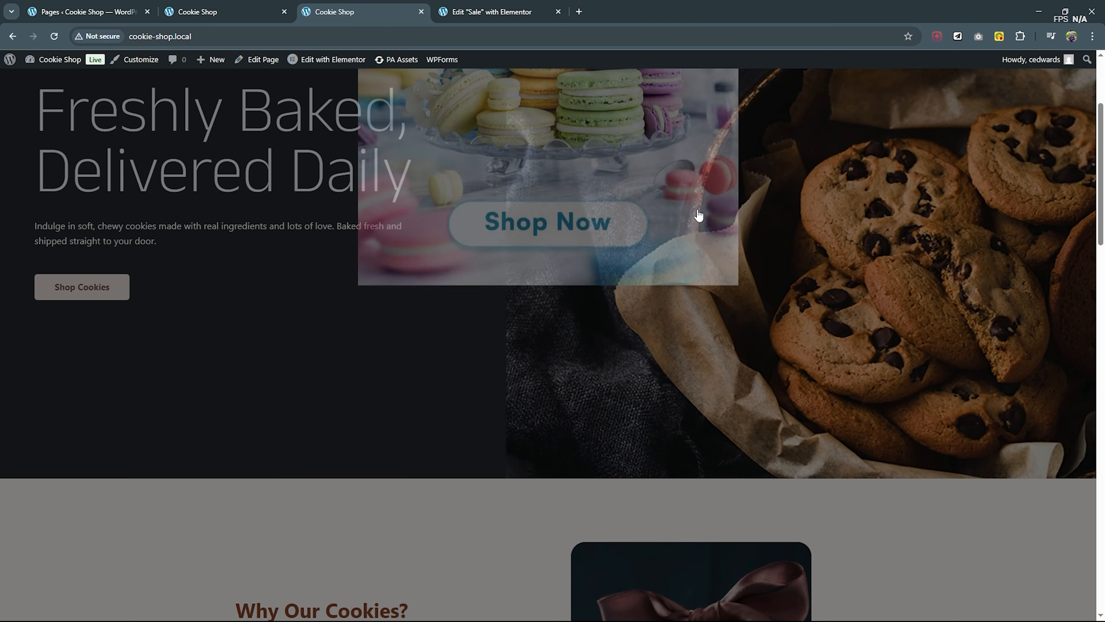
scroll(741, 249, "down", 10)
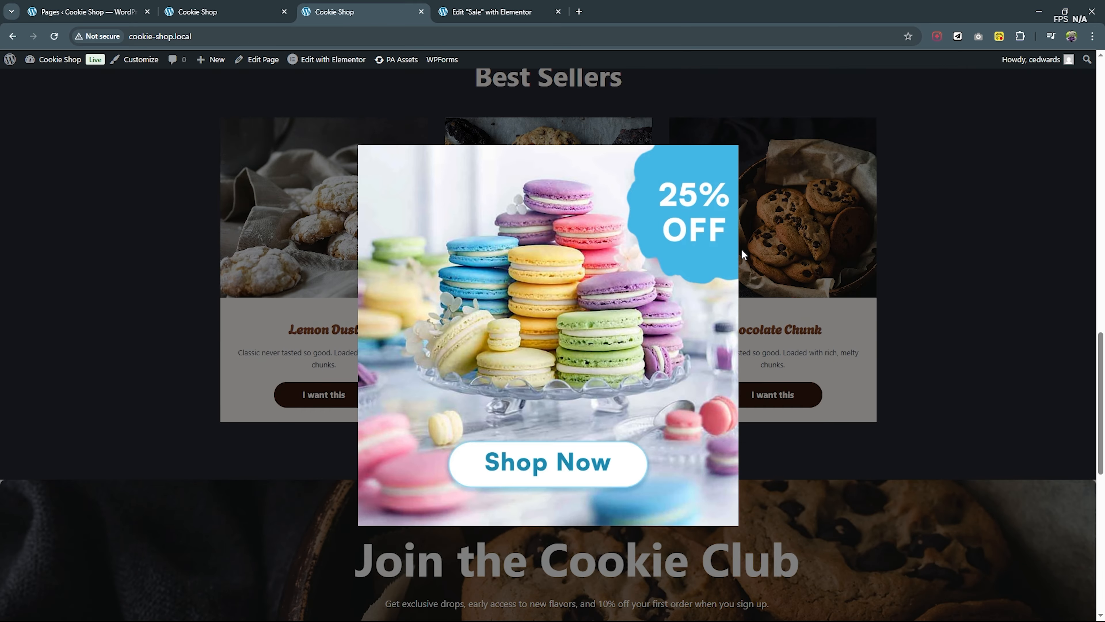
scroll(741, 249, "up", 5)
scroll(741, 249, "up", 5)
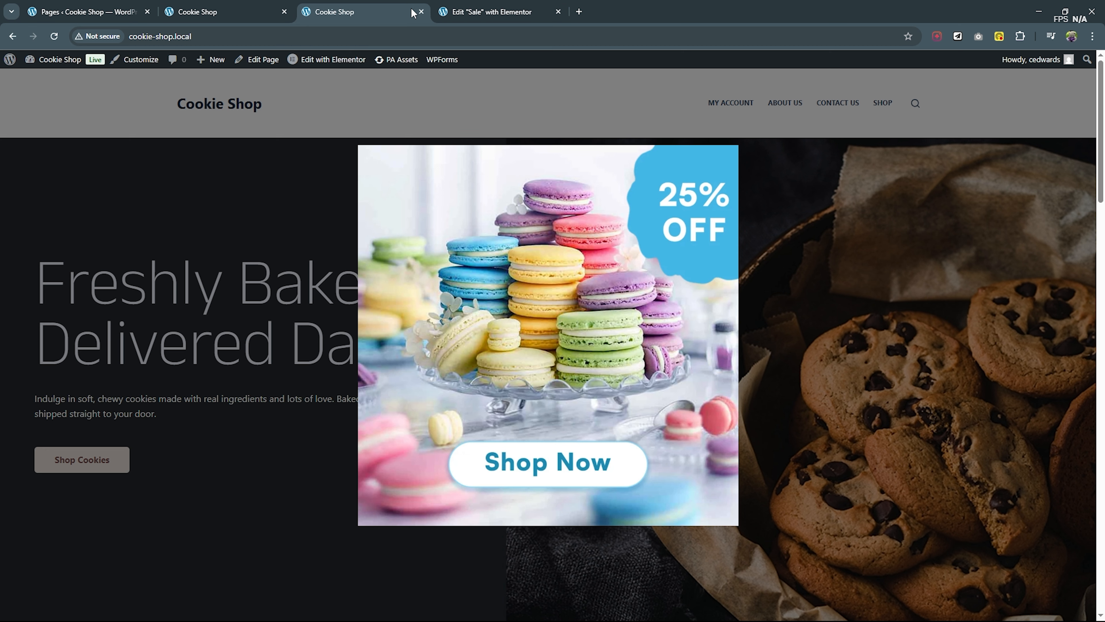
left_click(421, 12)
left_click(420, 12)
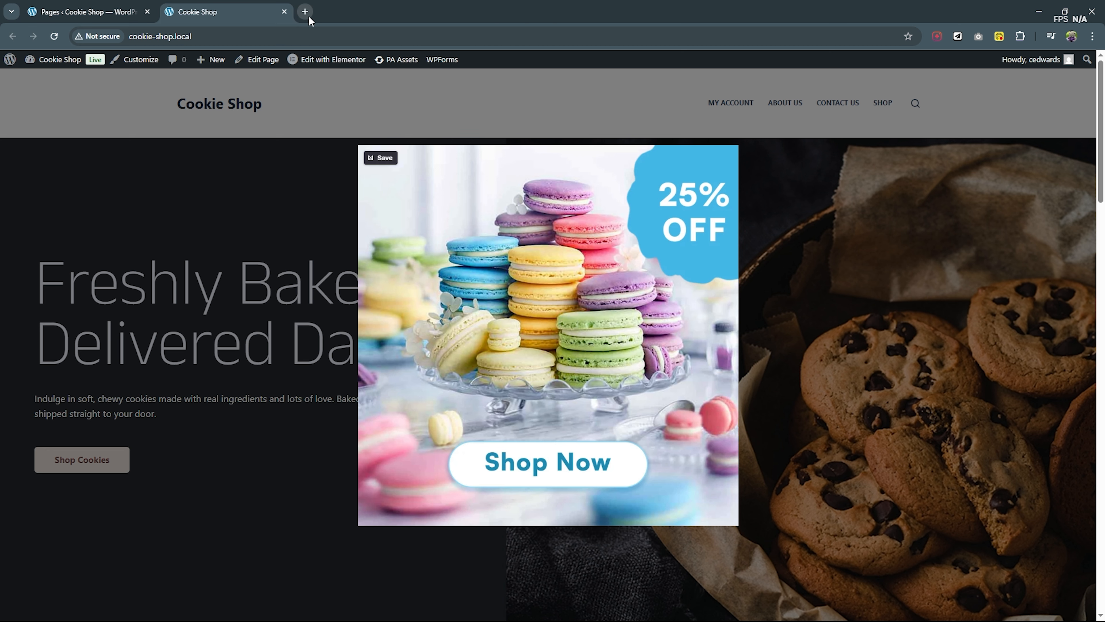
- Close the live homepage tab and deactivate the Premium Addons for Elementor plugin without giving a reason
left_click(285, 12)
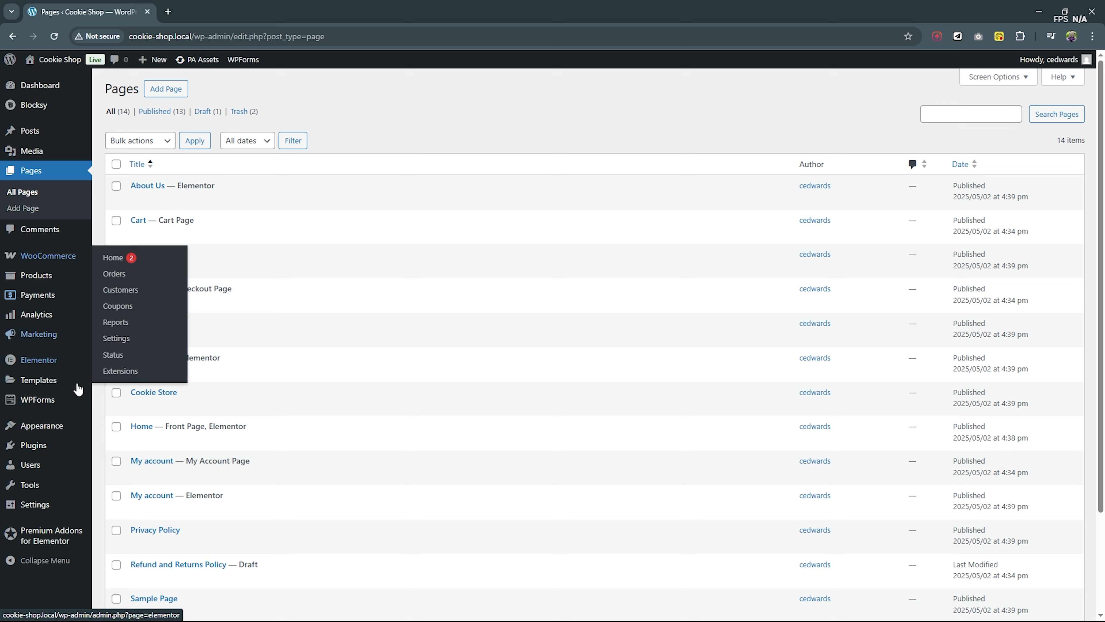
left_click(45, 455)
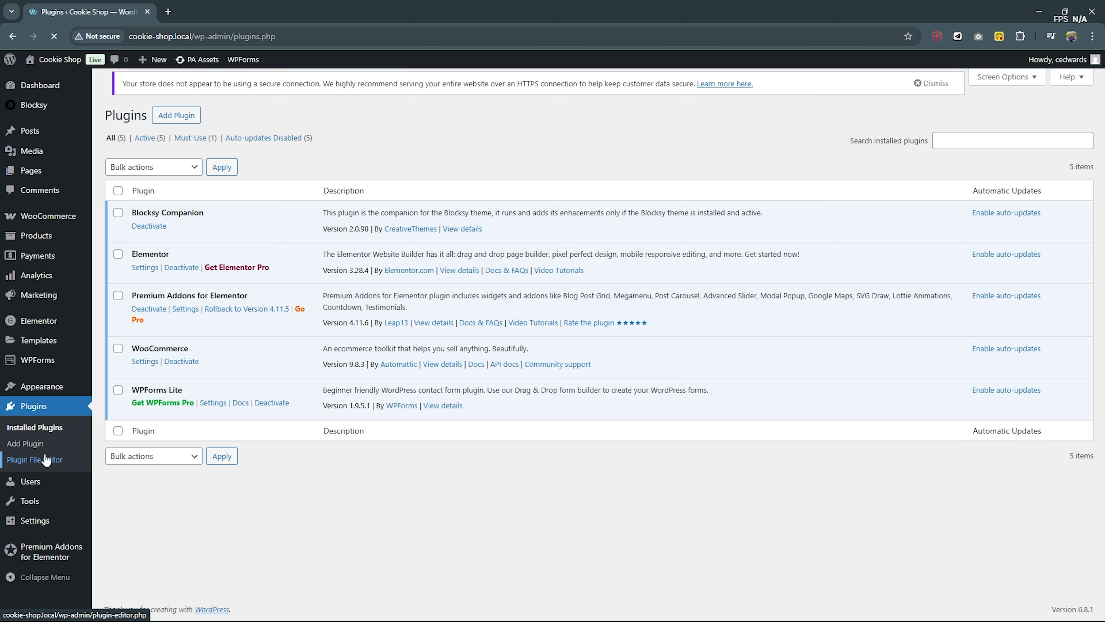
left_click(151, 321)
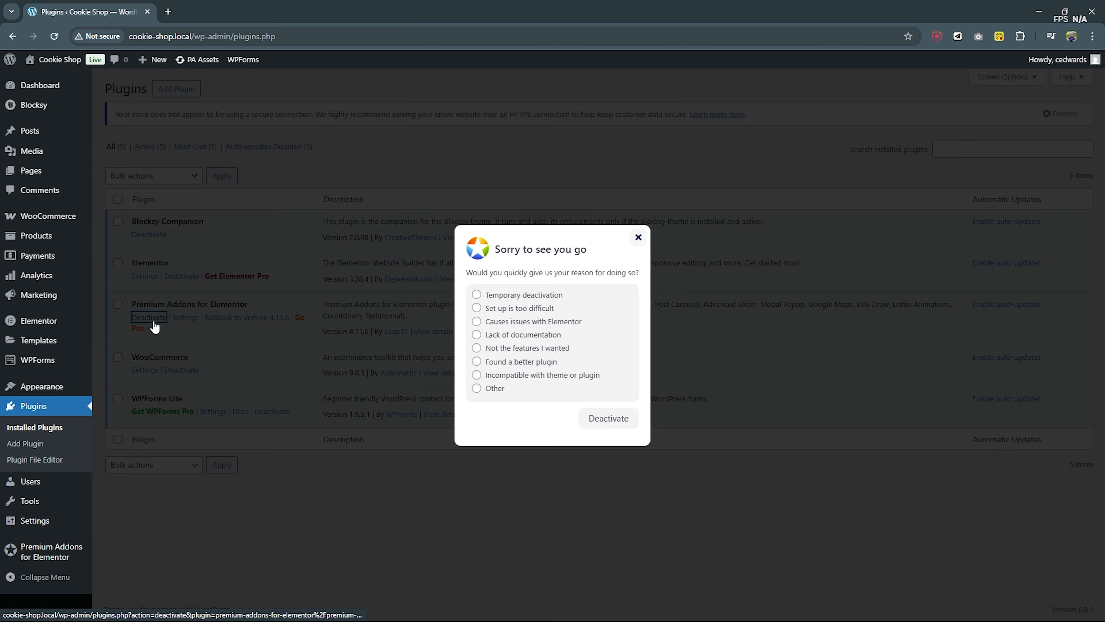
left_click(628, 422)
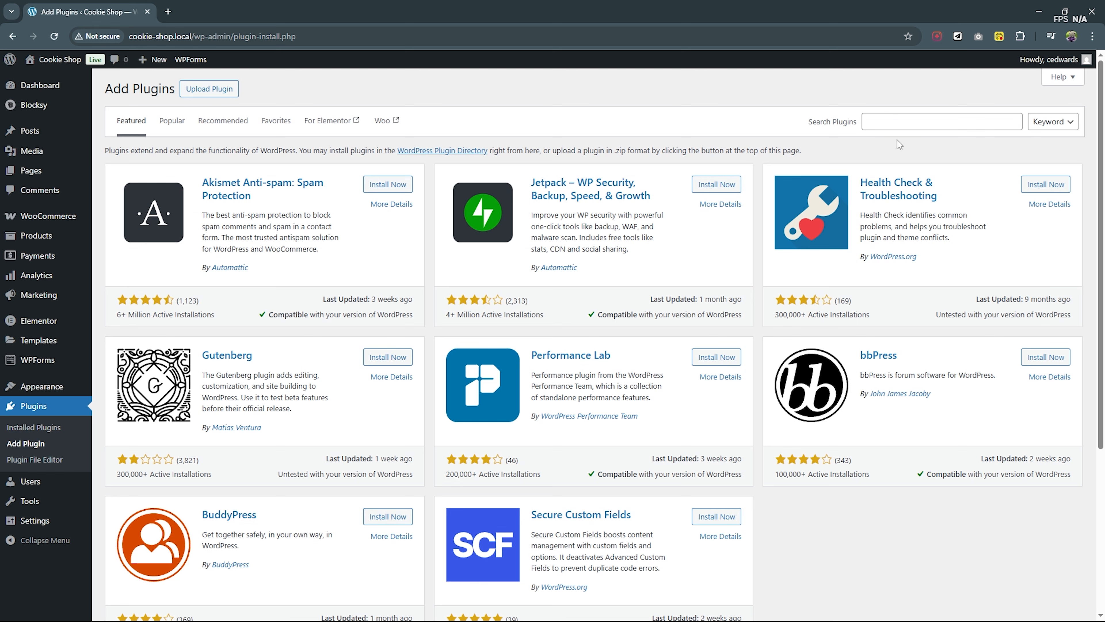
- Search the plugin directory for "sina", then install and activate Sina Extension for Elementor
left_click(900, 124)
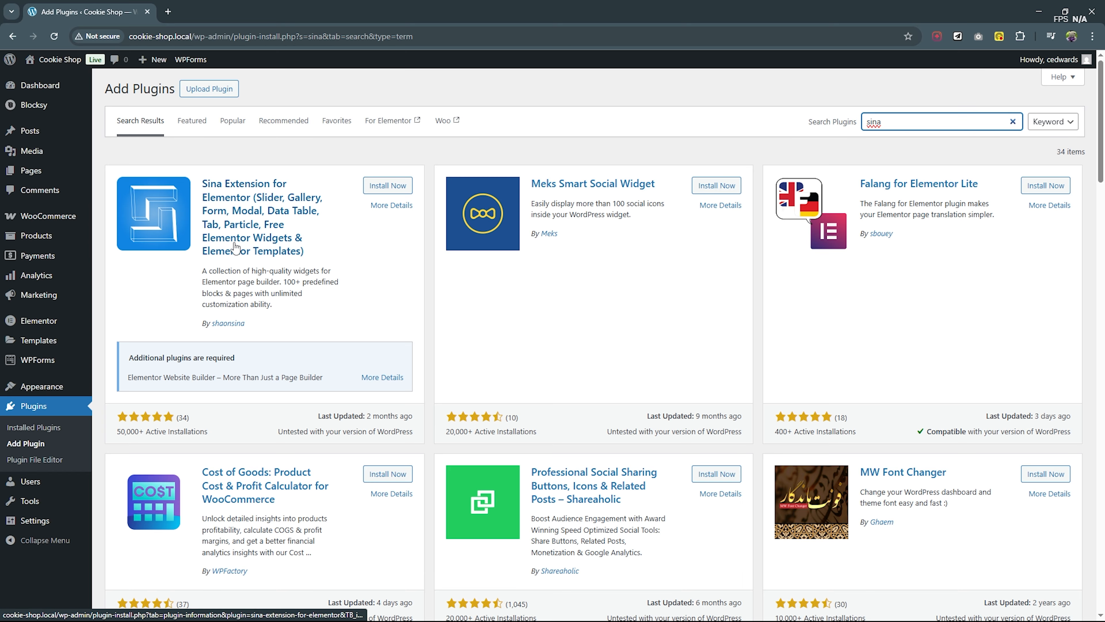
left_click(402, 186)
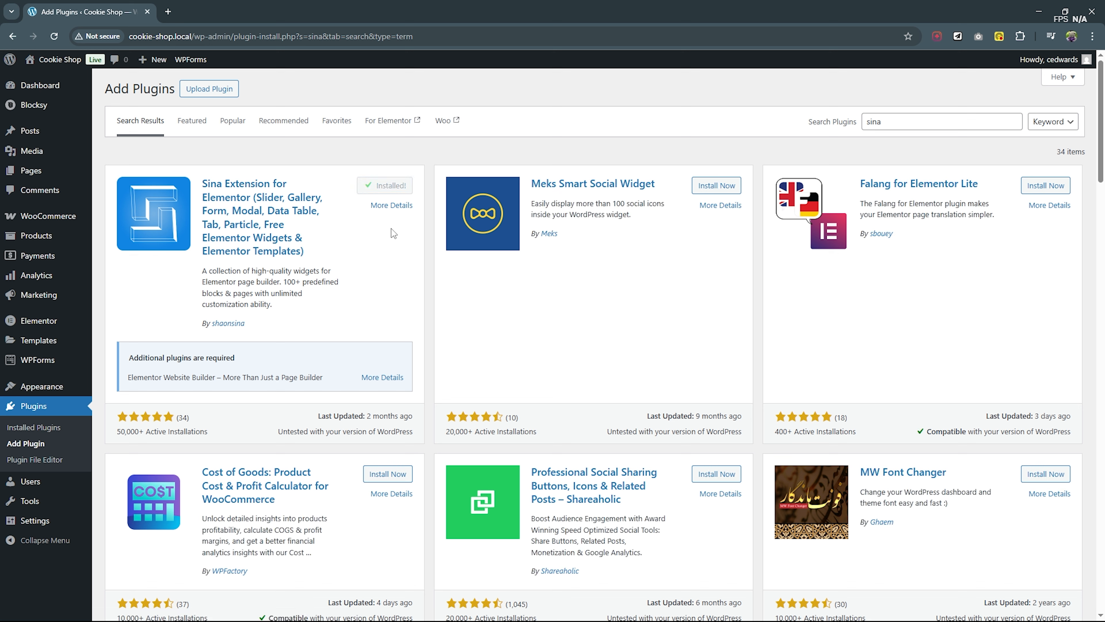
left_click(392, 185)
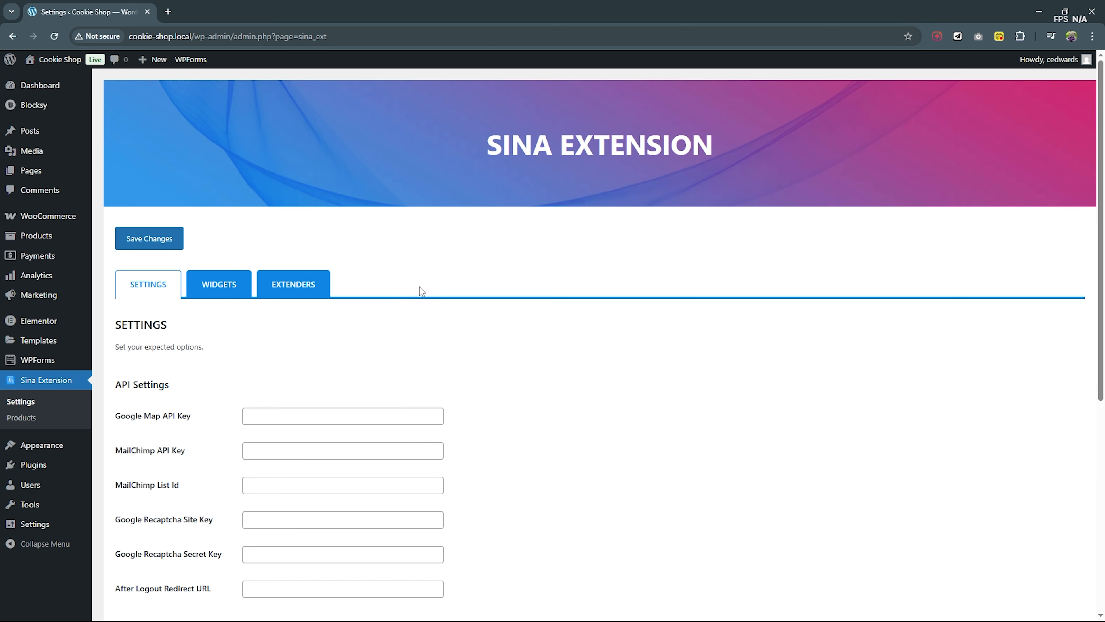
- Open the Home front page for editing with Elementor in a new tab
mouse_move(29, 179)
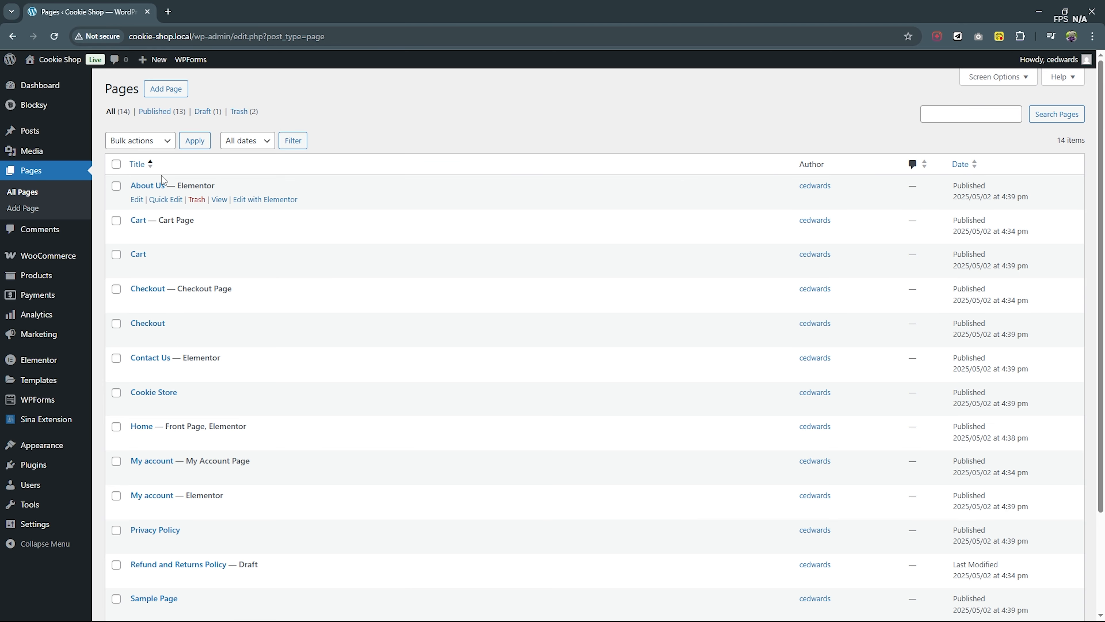
right_click(284, 444)
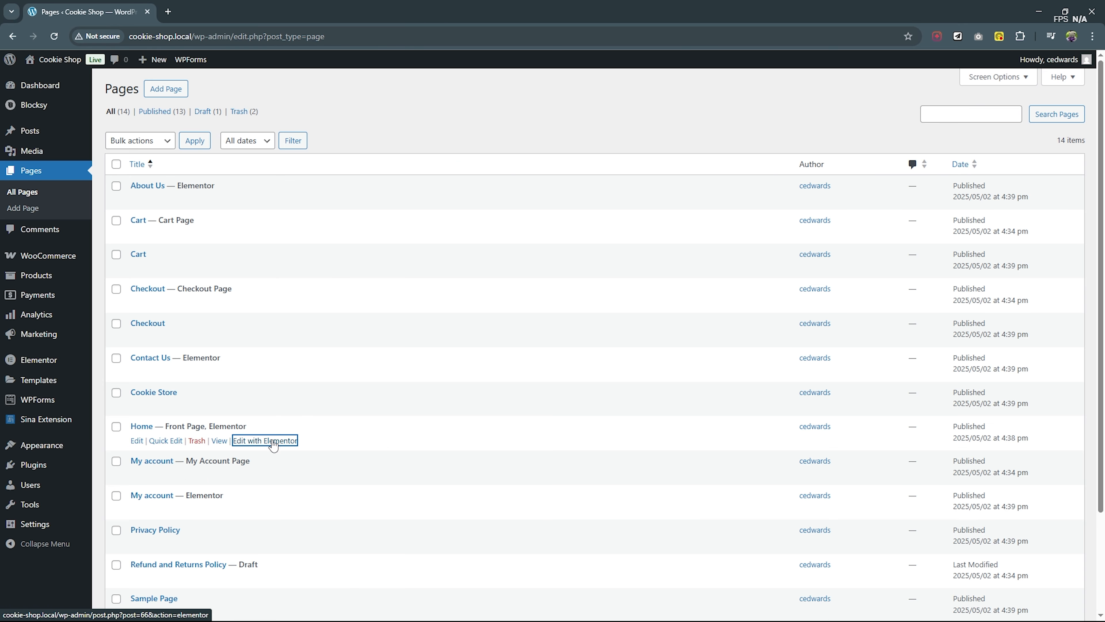
left_click(332, 452)
left_click(226, 12)
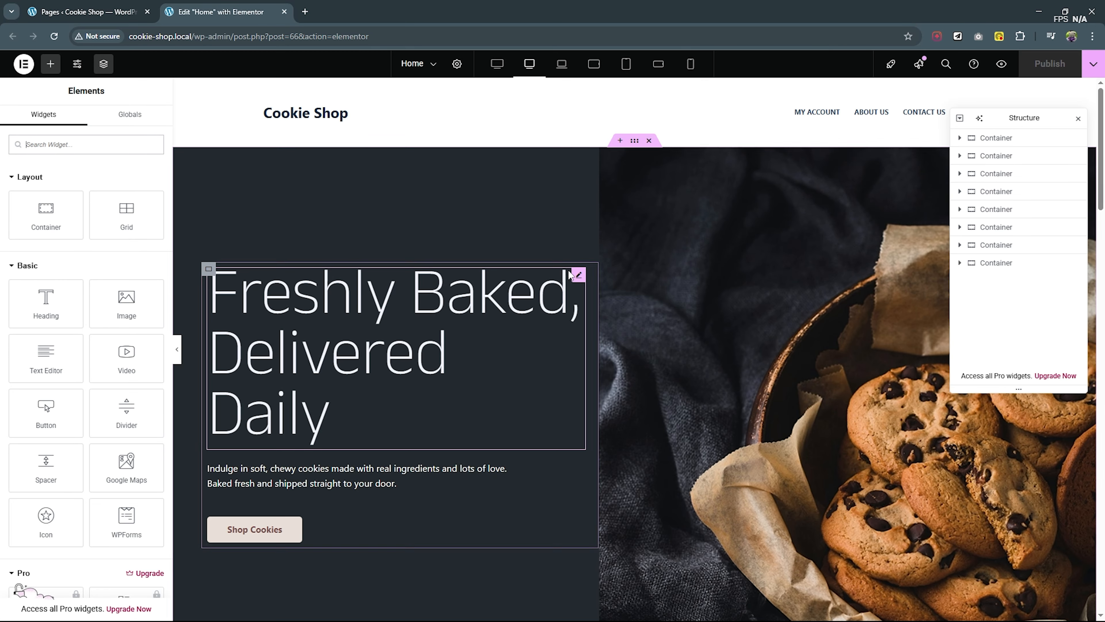
- Find the Sina Modal Box widget and place it in the empty last container of the Home page
scroll(561, 257, "down", 1)
scroll(560, 257, "down", 2)
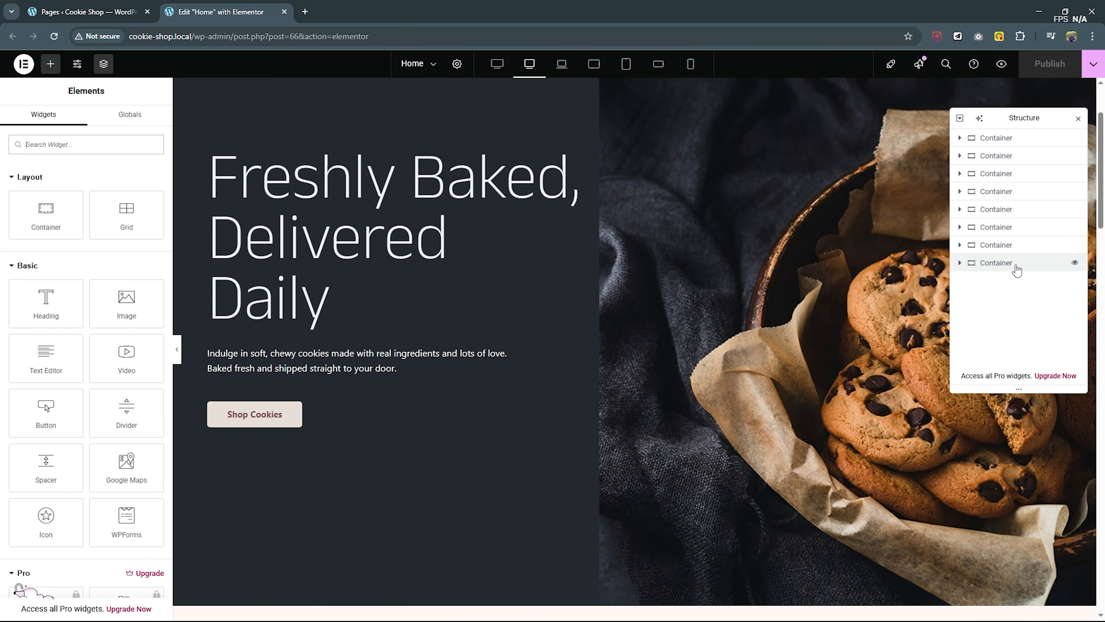
left_click(1008, 264)
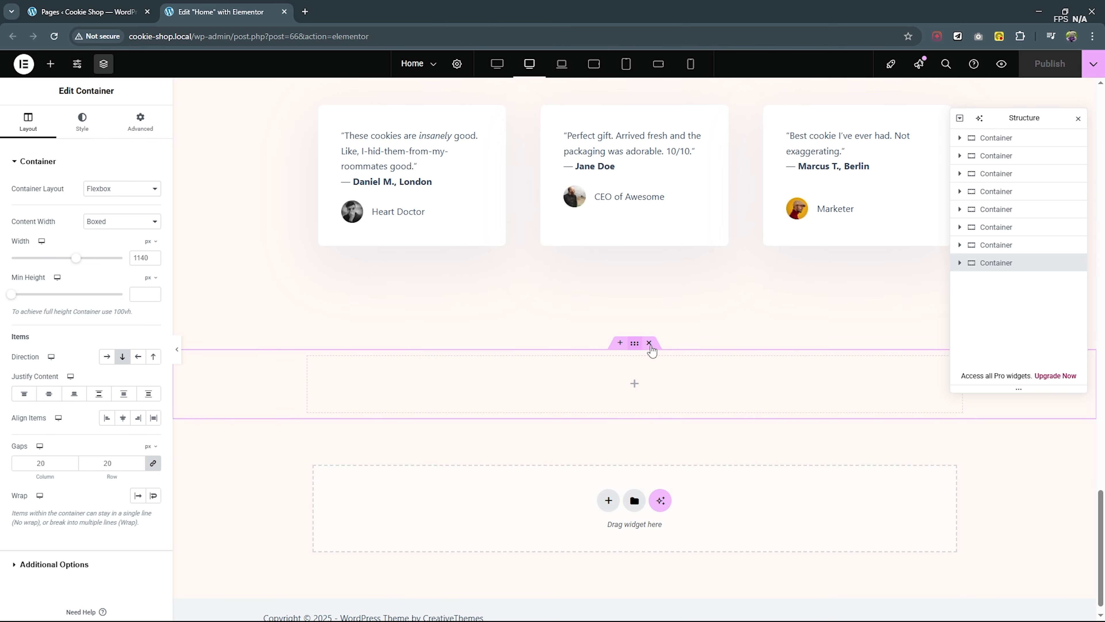
left_click(961, 263)
left_click(50, 64)
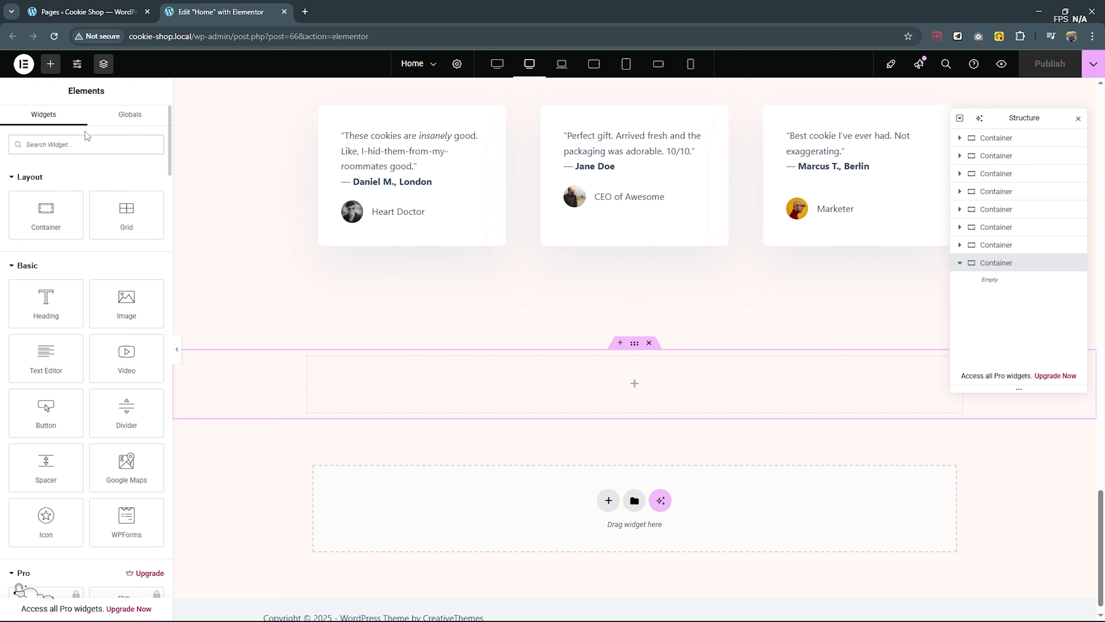
type("moda")
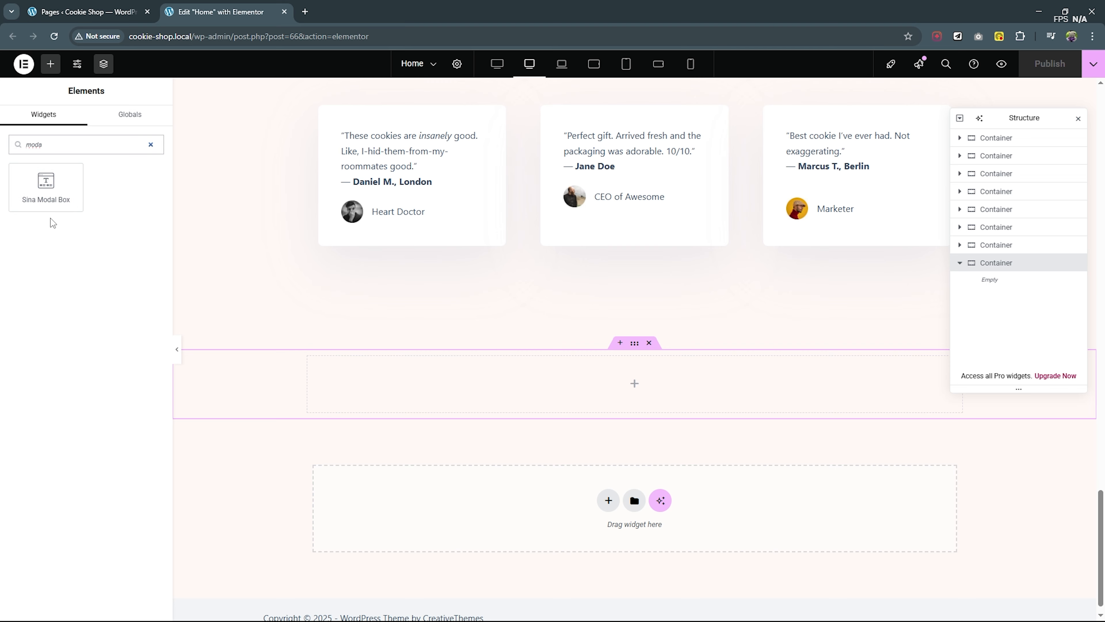
left_click_drag(50, 185, 629, 379)
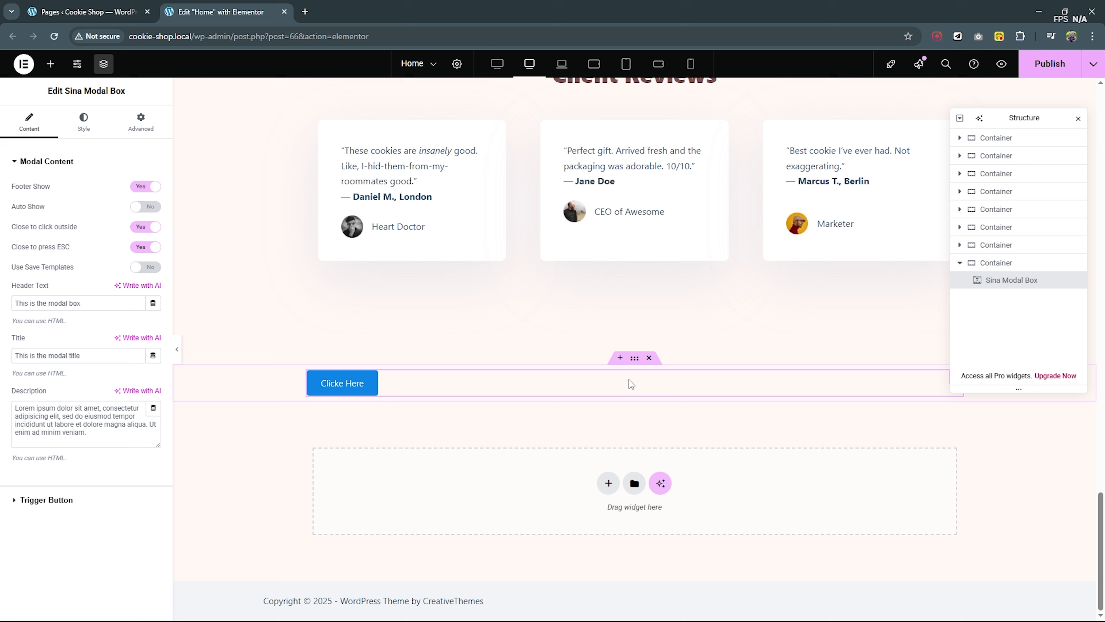
- Examine the modal box's style and content options and preview the default modal from its trigger button
left_click(82, 123)
left_click(30, 122)
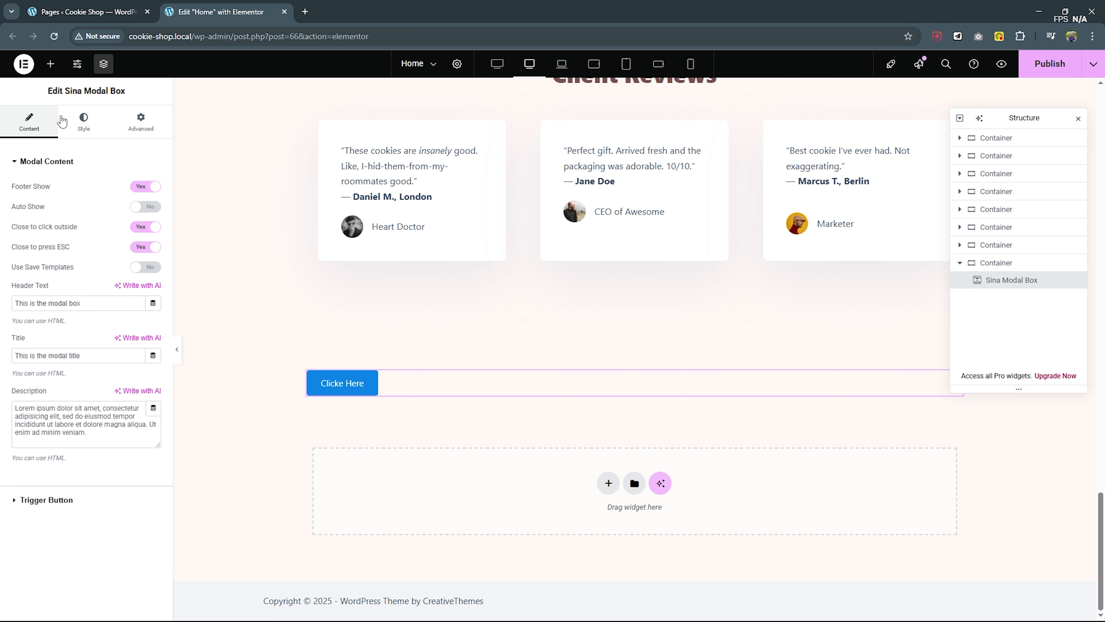
left_click(74, 127)
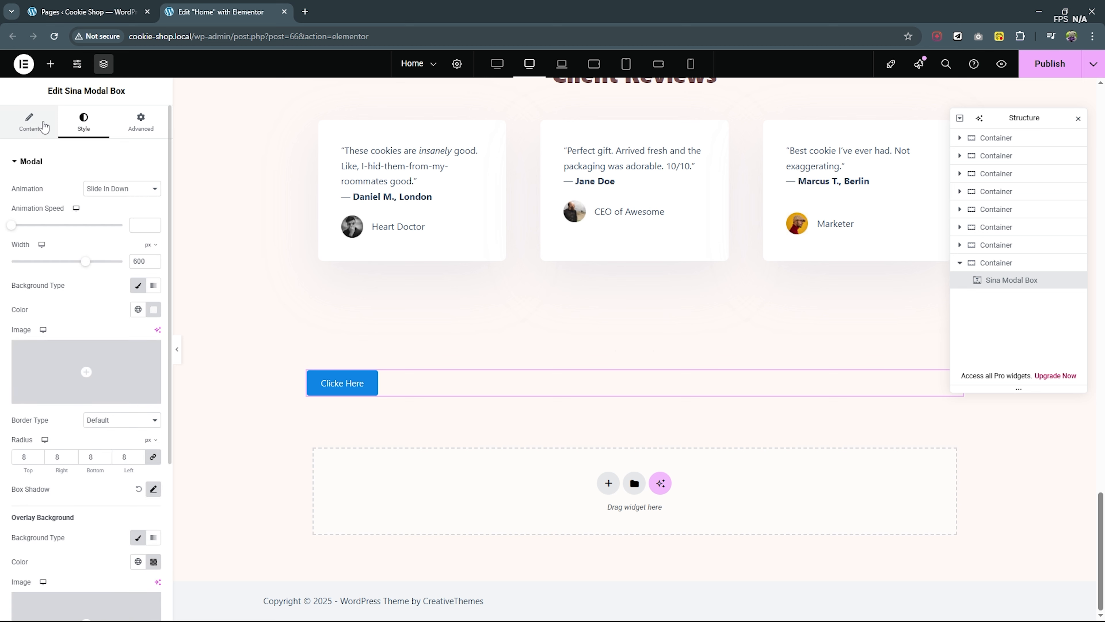
left_click(35, 123)
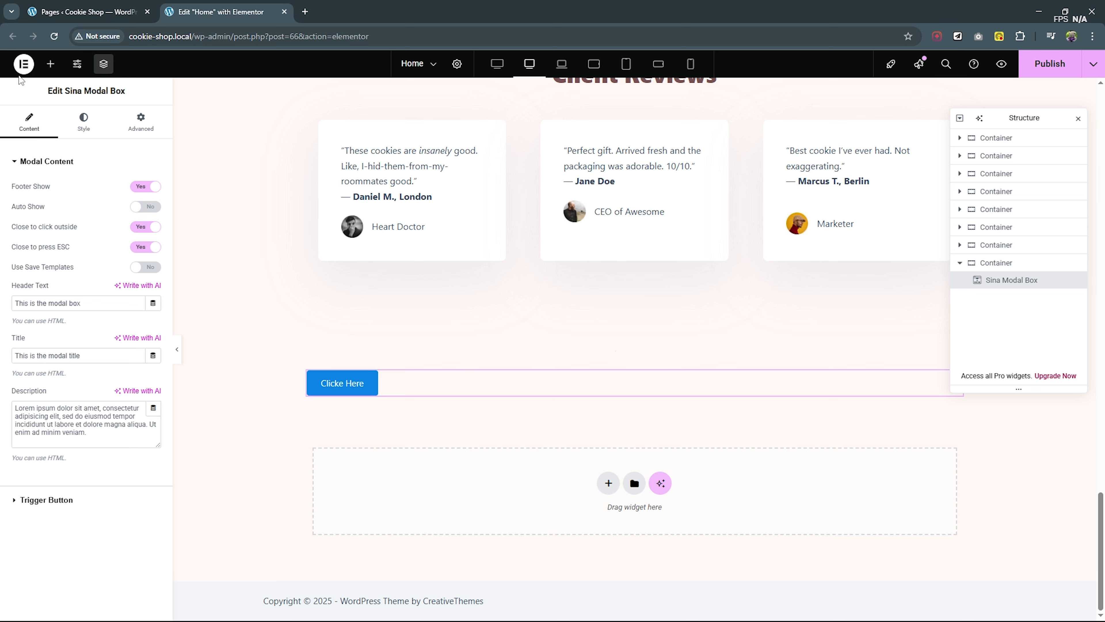
left_click(348, 386)
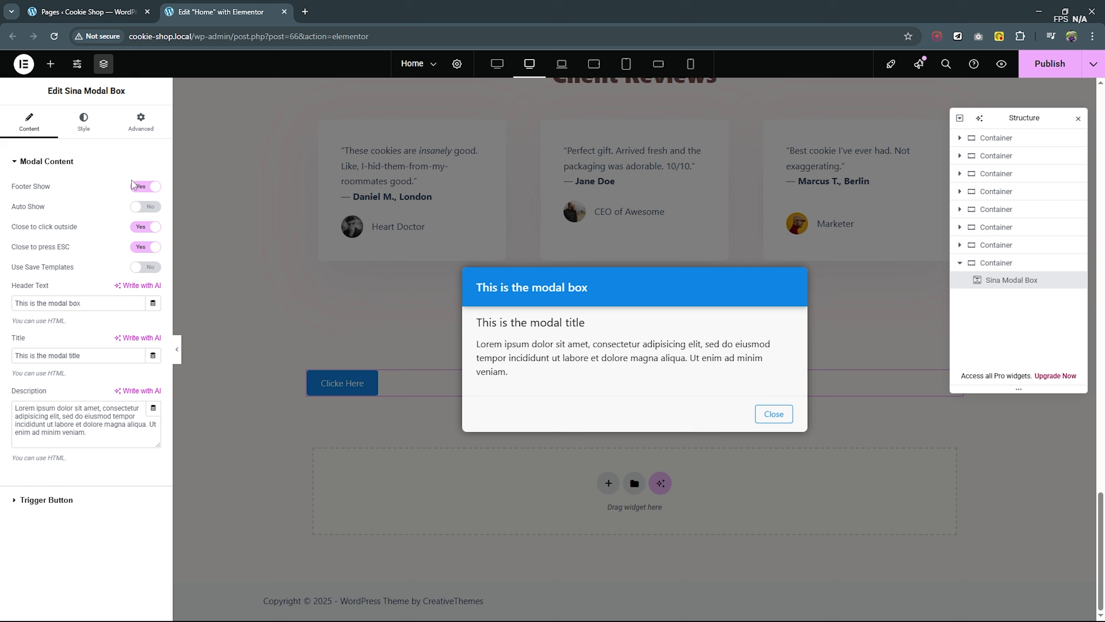
- Hide the modal's footer and make the modal show automatically with a delay of 1000
left_click(148, 188)
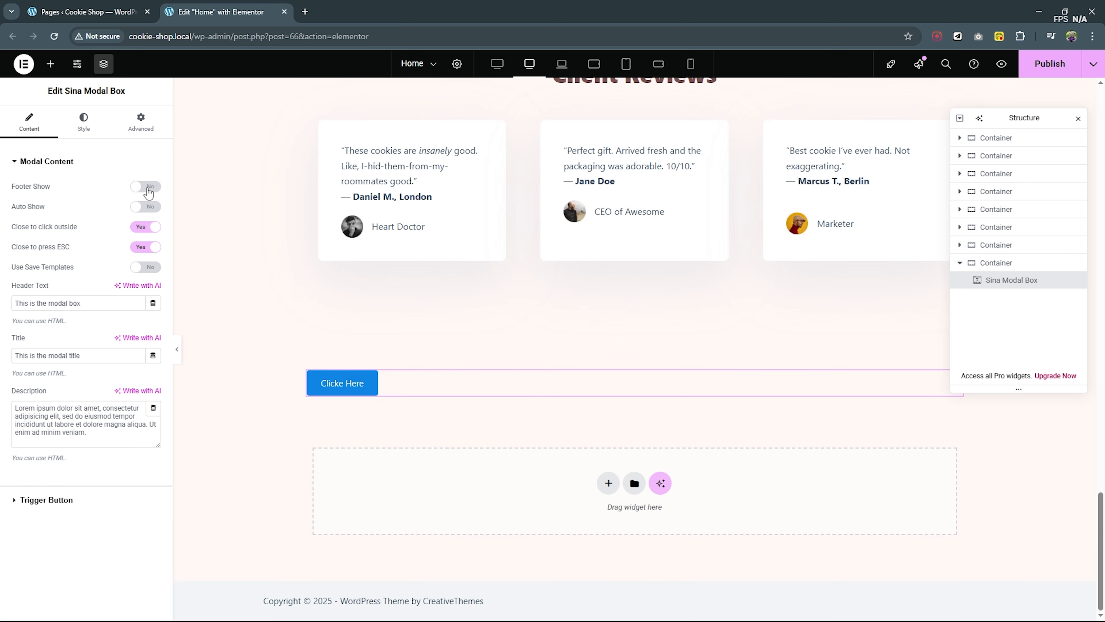
left_click(141, 211)
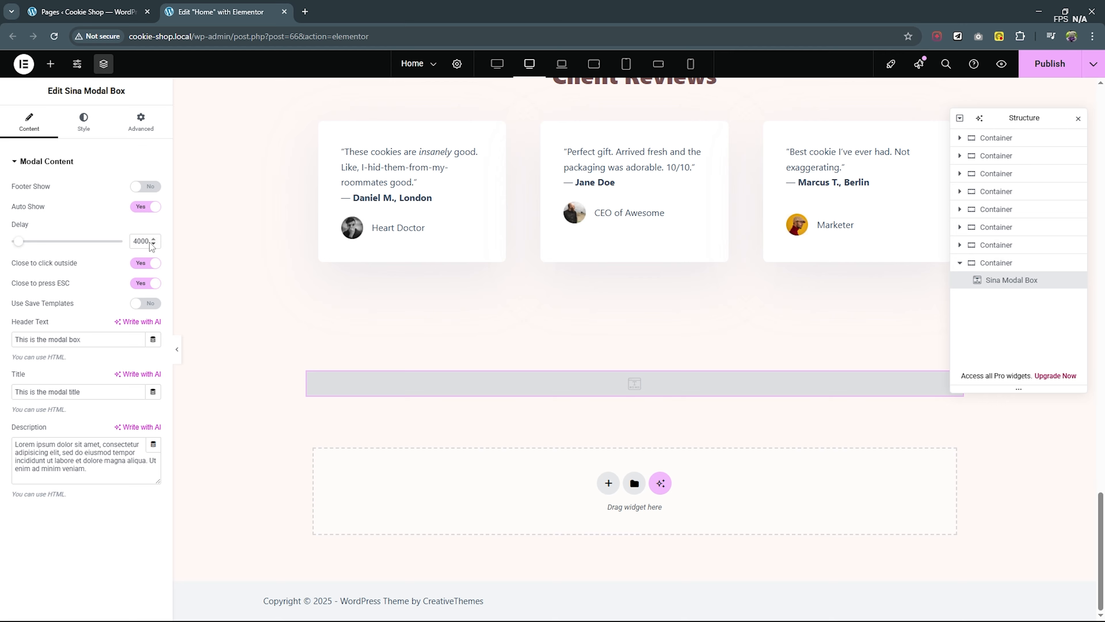
left_click_drag(148, 240, 2, 239)
type("10")
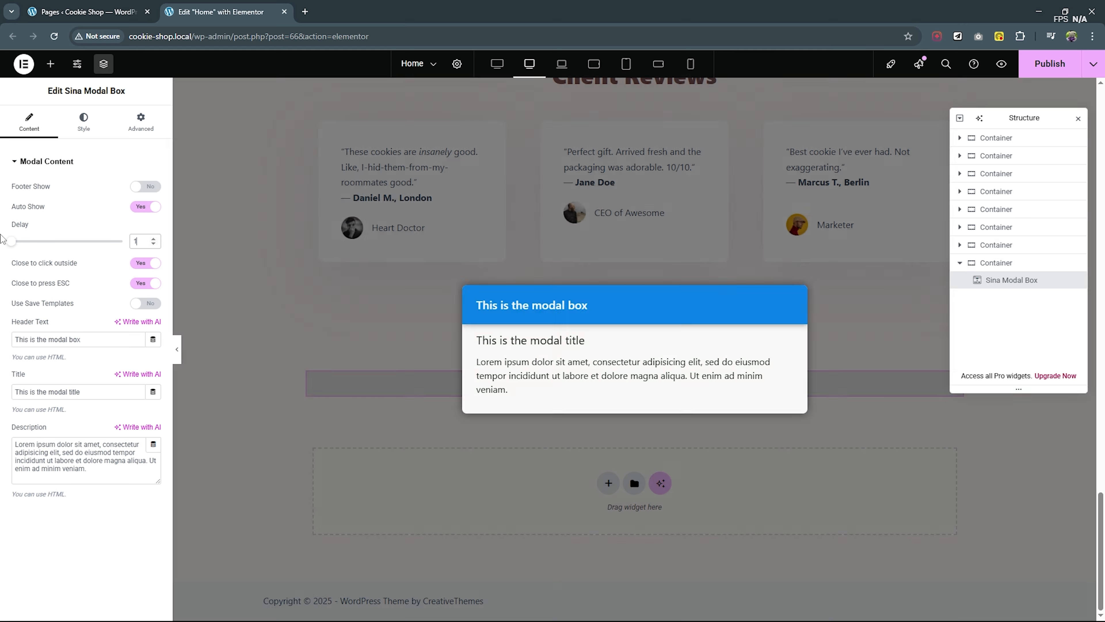
type("00")
- Turn on saved templates for the modal content and choose the Sale template
left_click(145, 304)
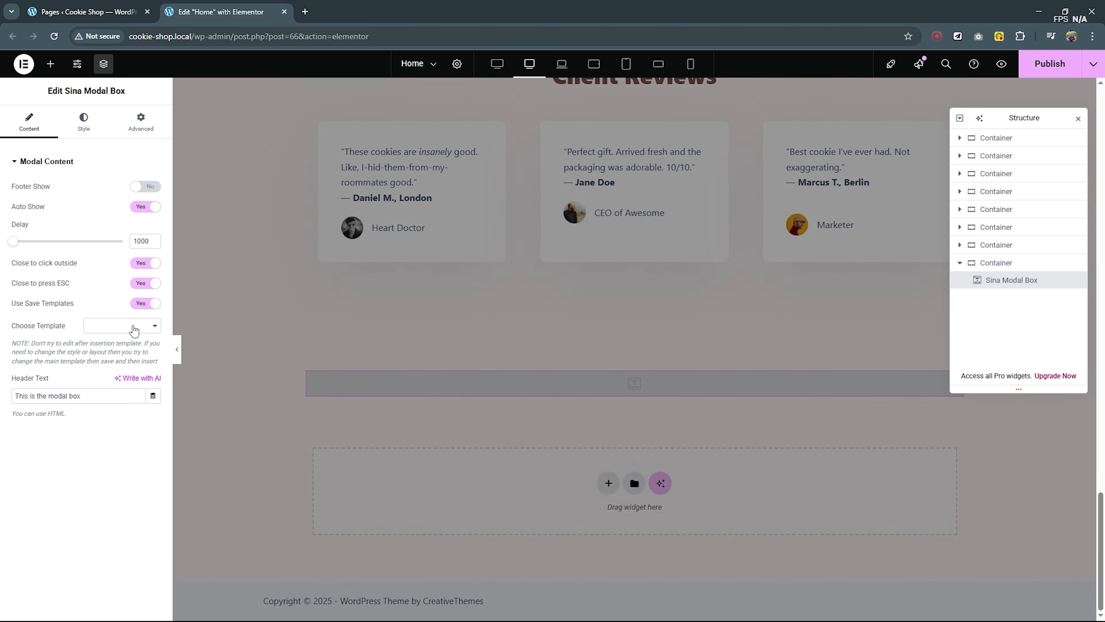
left_click(132, 331)
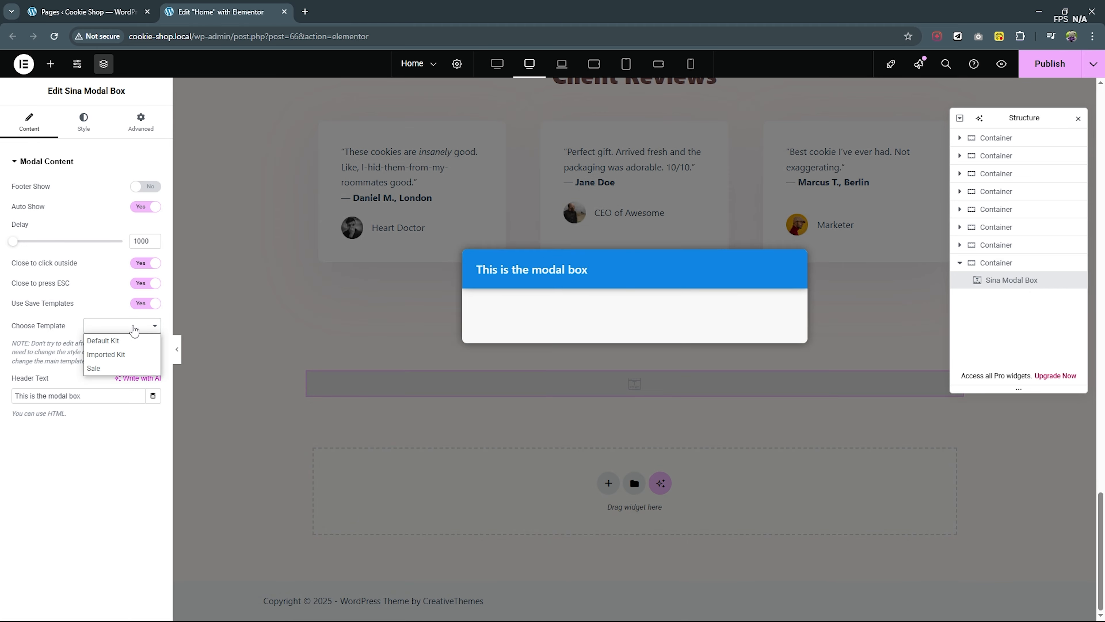
left_click(109, 366)
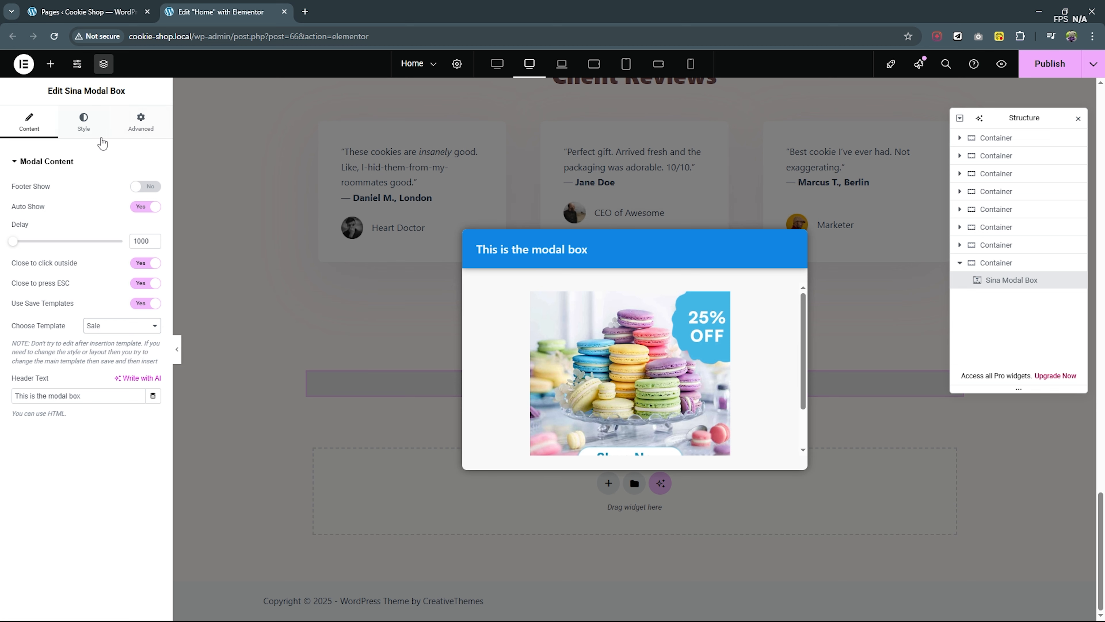
- Widen the modal to 879 px and raise its body's maximum height to 840 so the image fits
left_click(93, 135)
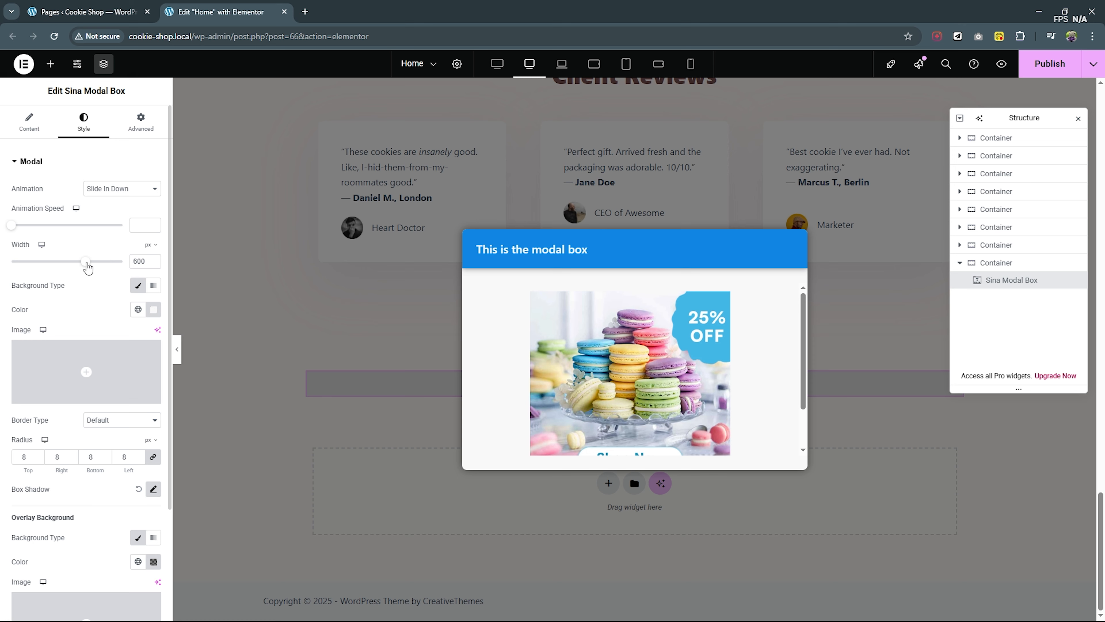
left_click_drag(86, 263, 121, 267)
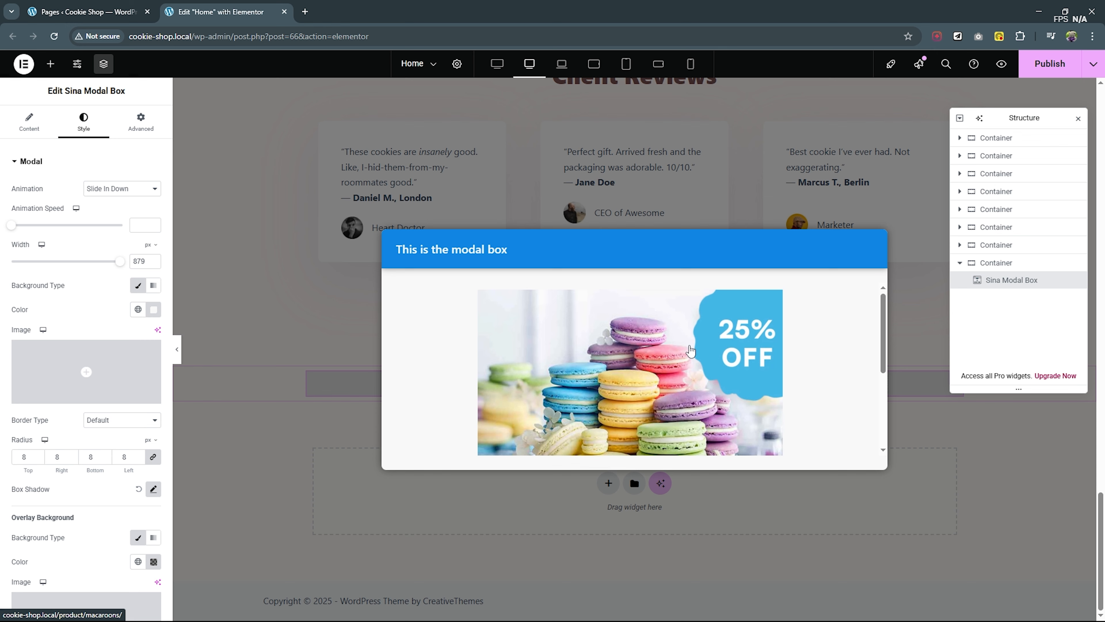
left_click(37, 165)
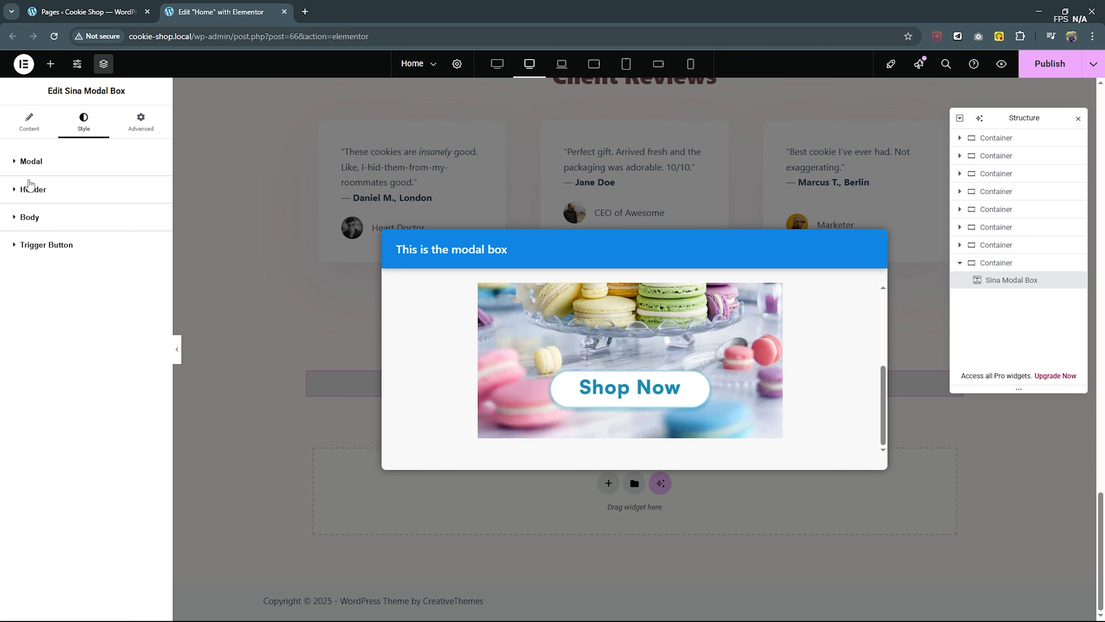
left_click(38, 217)
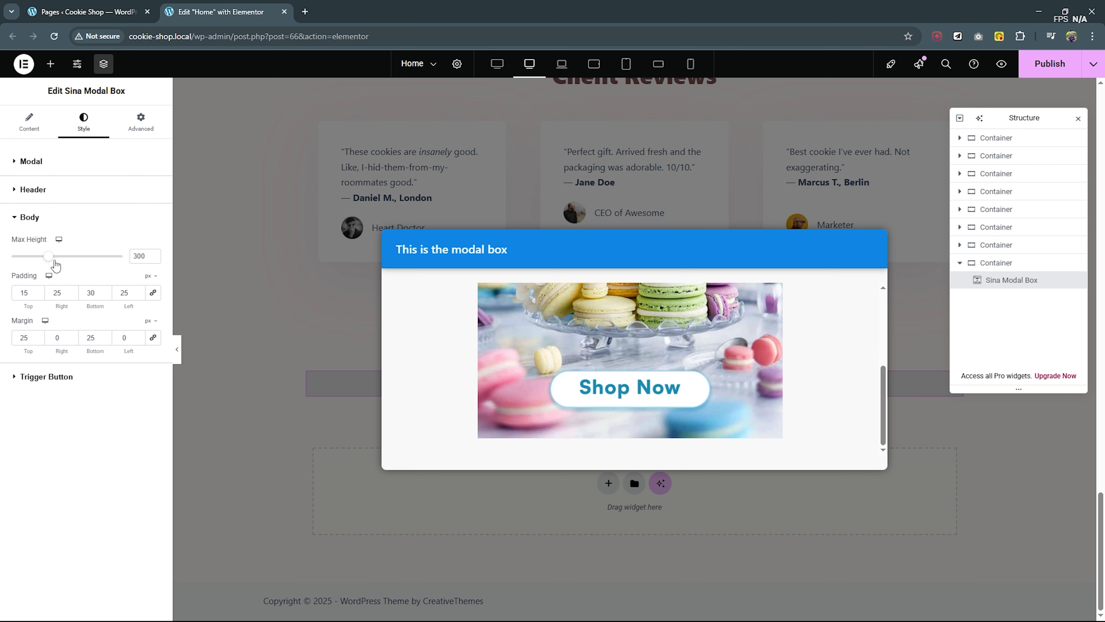
left_click_drag(55, 265, 116, 259)
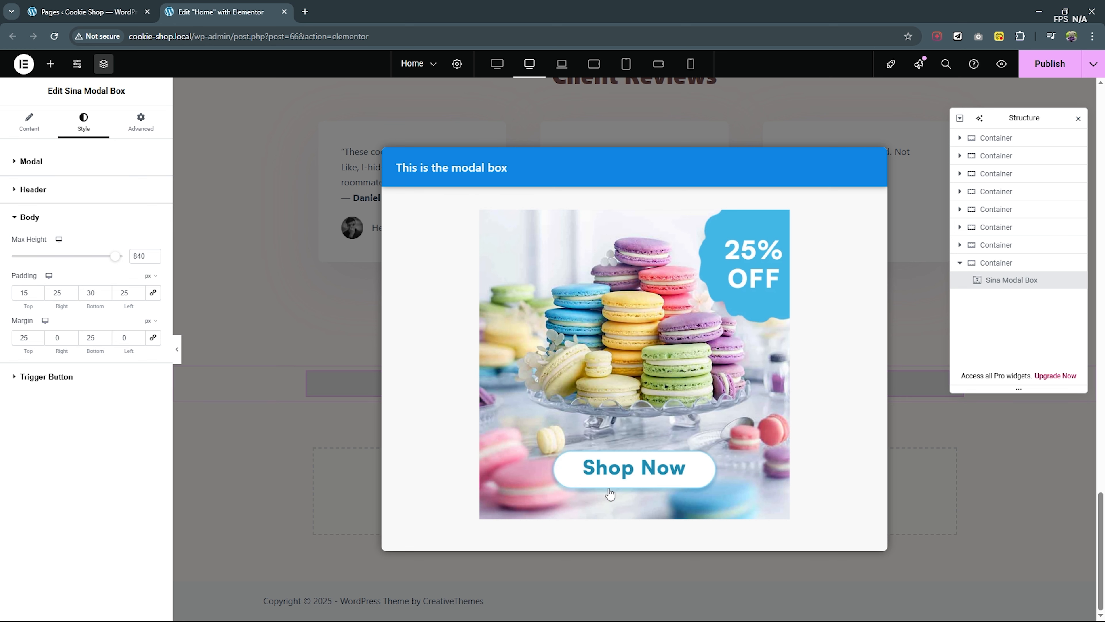
- Make the modal header's background and text colours fully transparent (#1085E400 and #FAFAFA00) and clear the header's background type
left_click(35, 191)
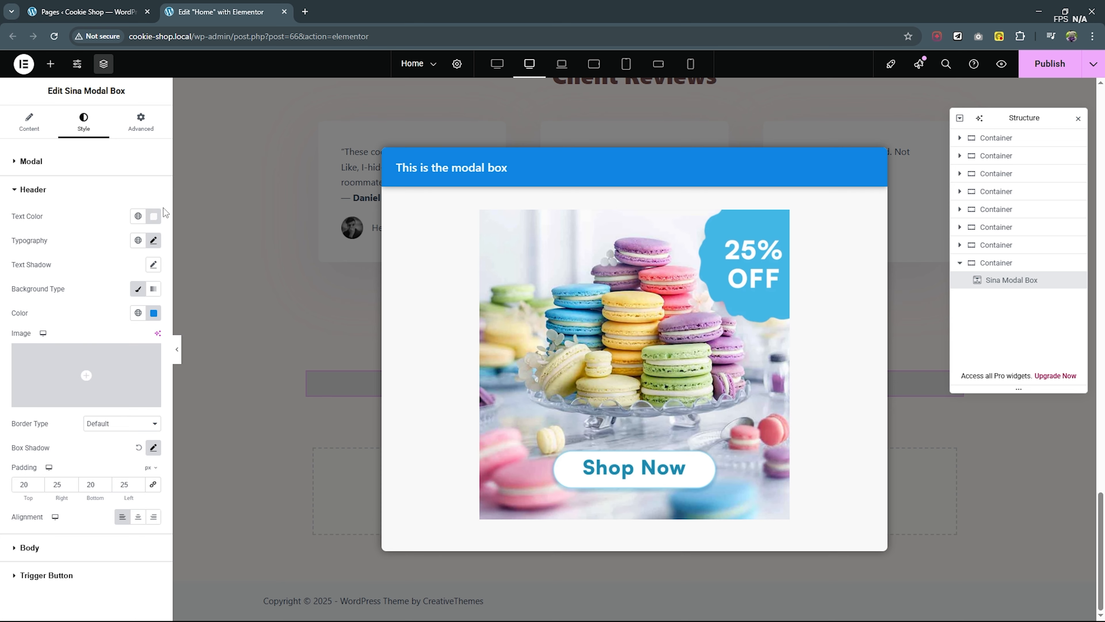
left_click(154, 312)
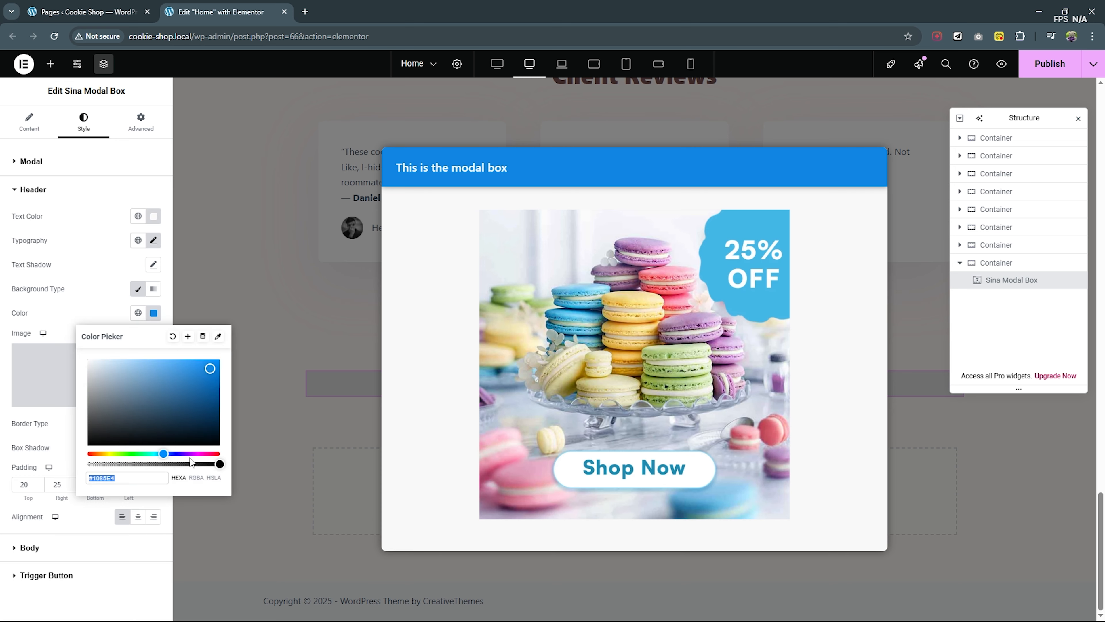
left_click_drag(220, 463, 63, 469)
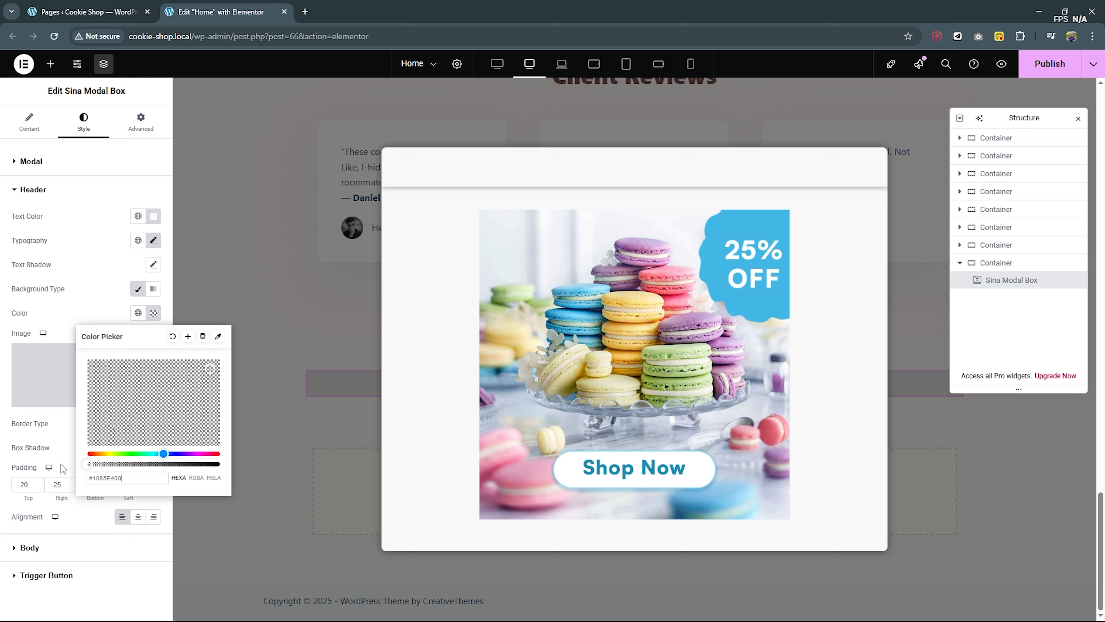
left_click(152, 218)
left_click_drag(216, 367, 88, 367)
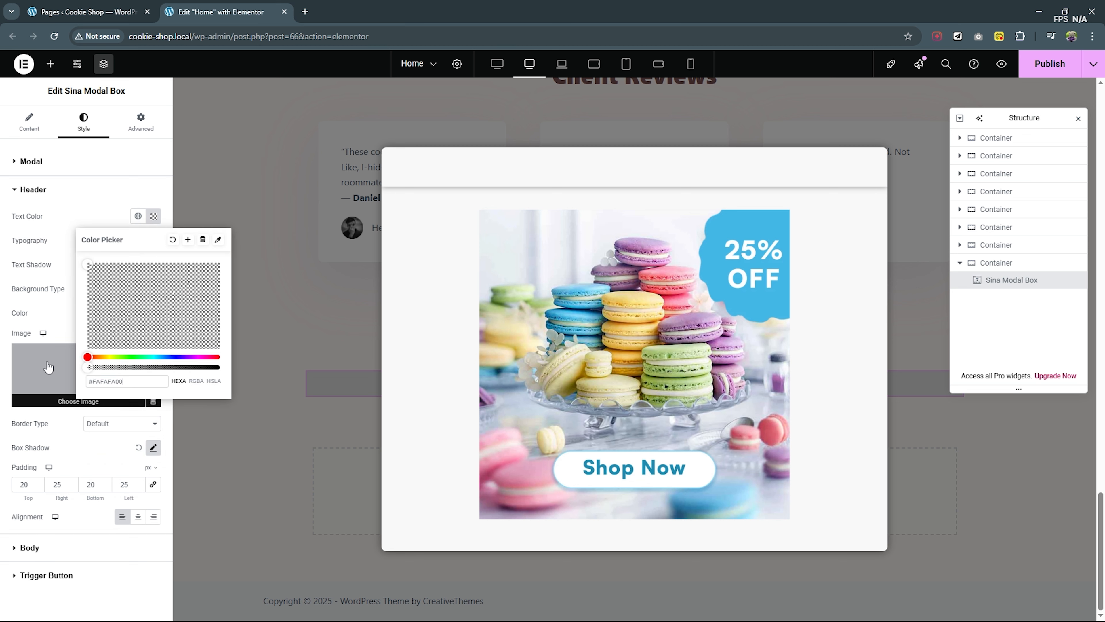
left_click(52, 238)
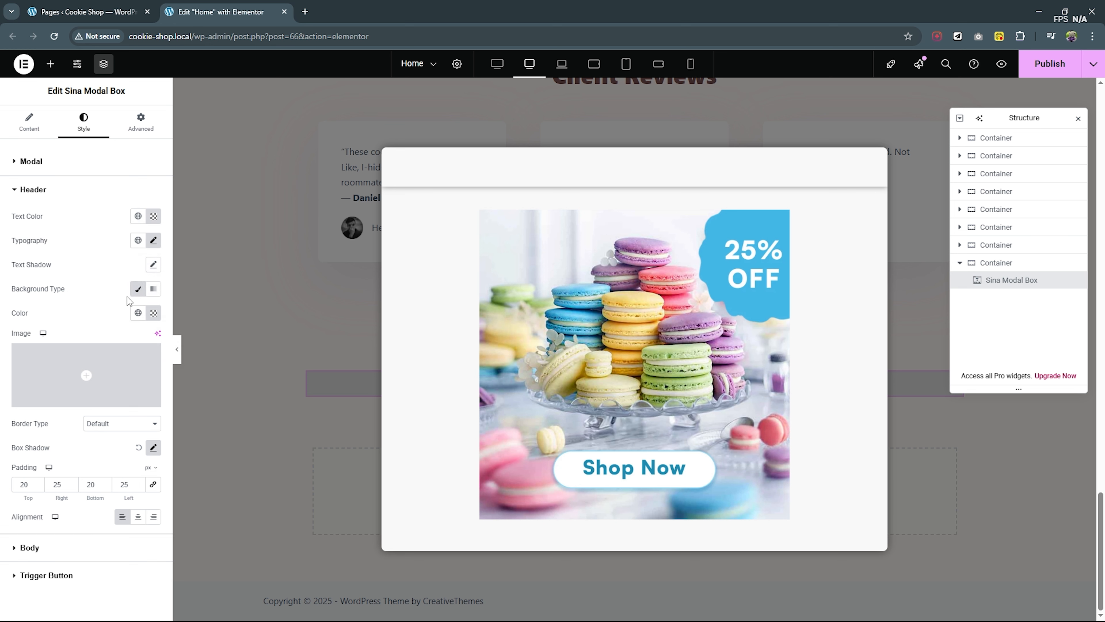
left_click(138, 289)
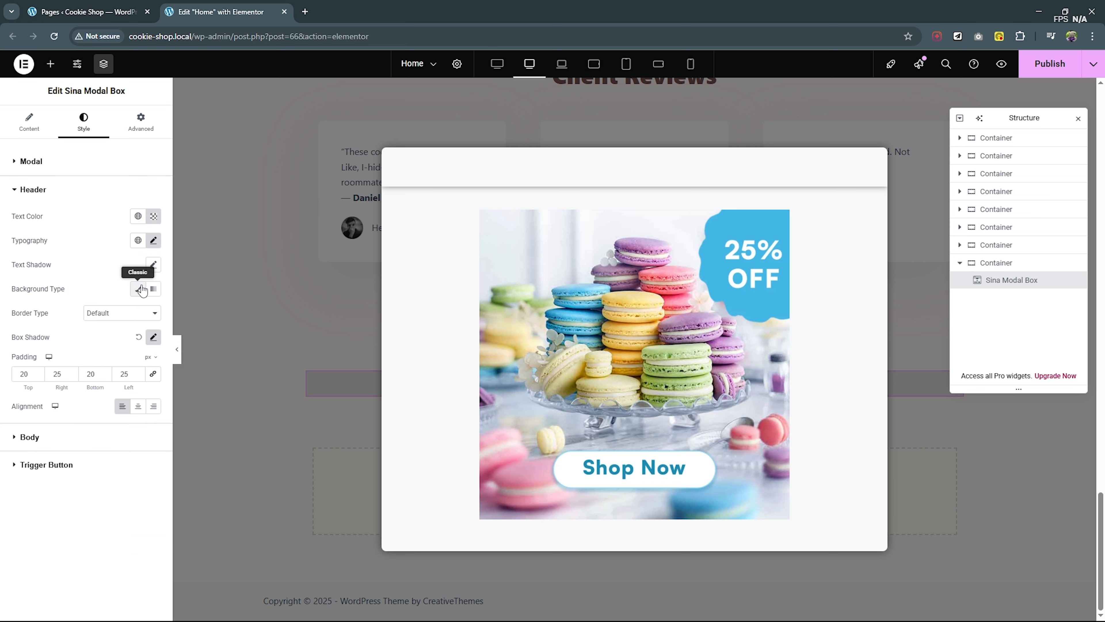
- Reset the modal header's box shadow to its default and open the modal body's size and spacing settings
left_click(139, 338)
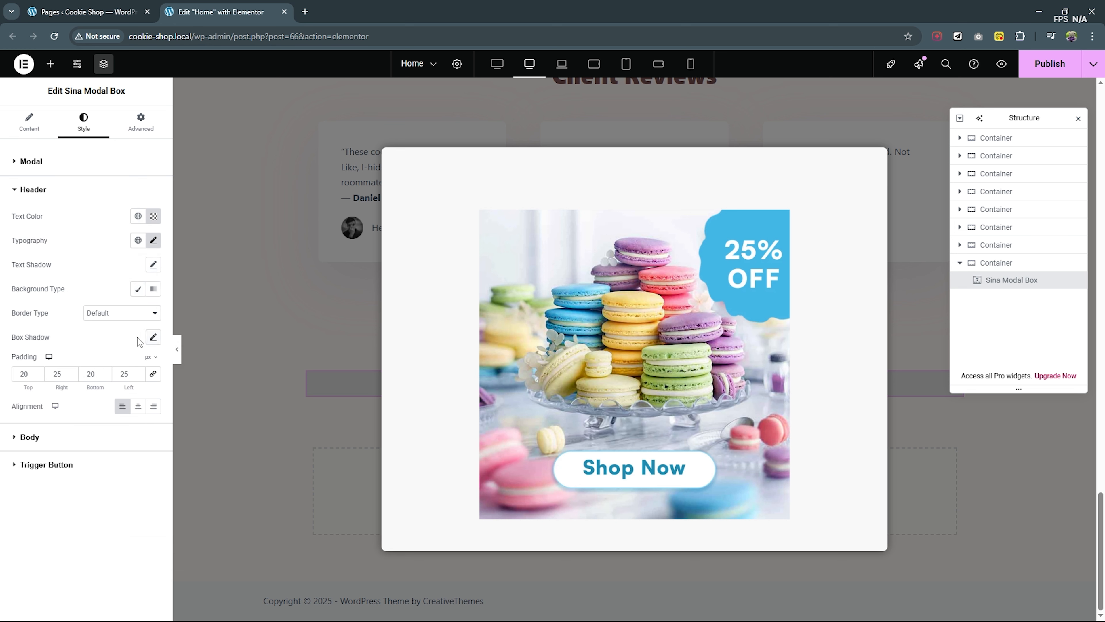
left_click(47, 435)
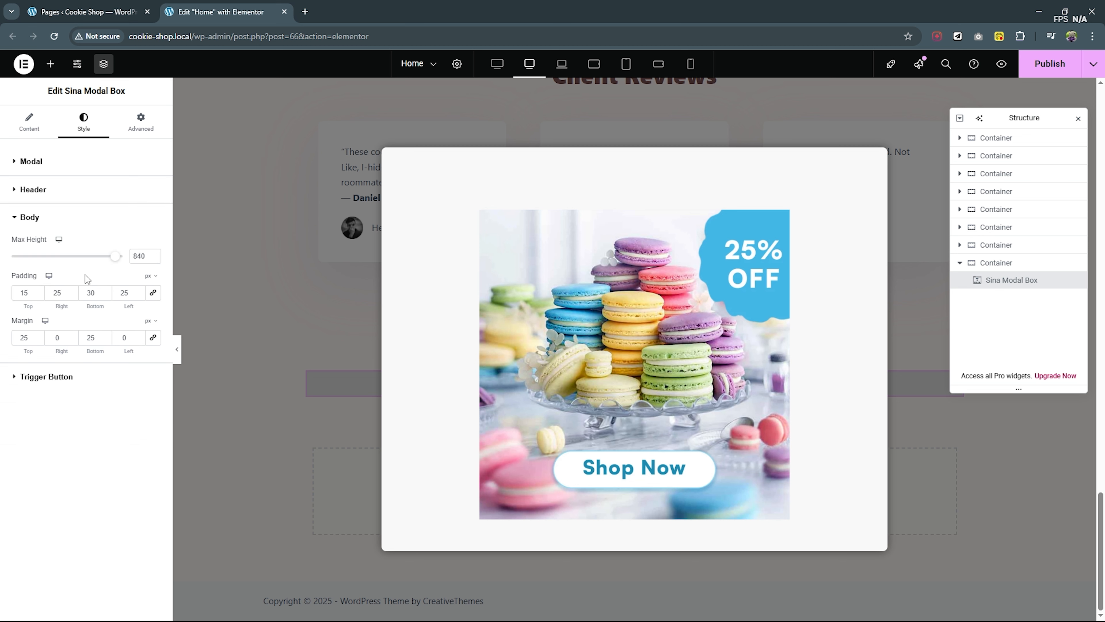
left_click_drag(116, 261, 112, 260)
- Make the modal's background colour fully transparent (#F8F8F800) and reset the modal's box shadow to its default
left_click(62, 166)
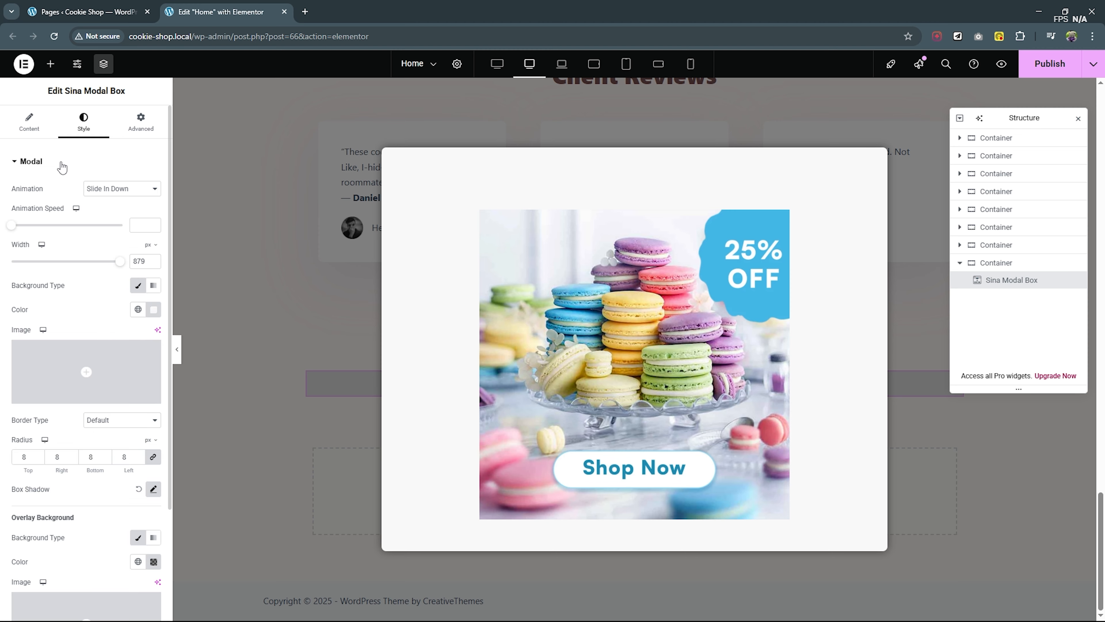
left_click(153, 309)
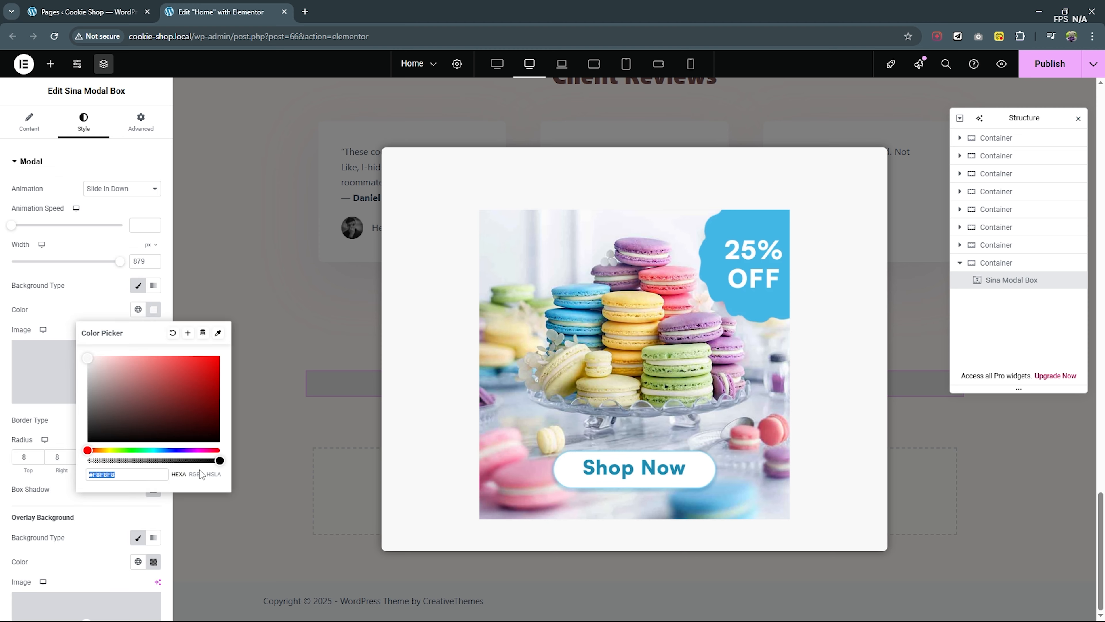
left_click_drag(218, 460, 88, 461)
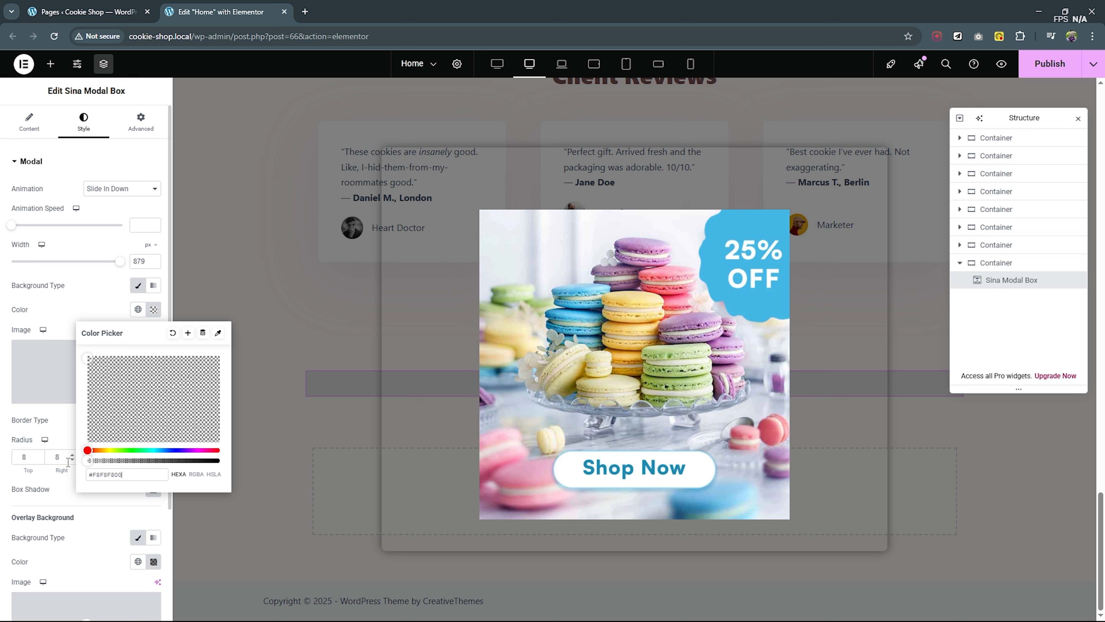
left_click(70, 290)
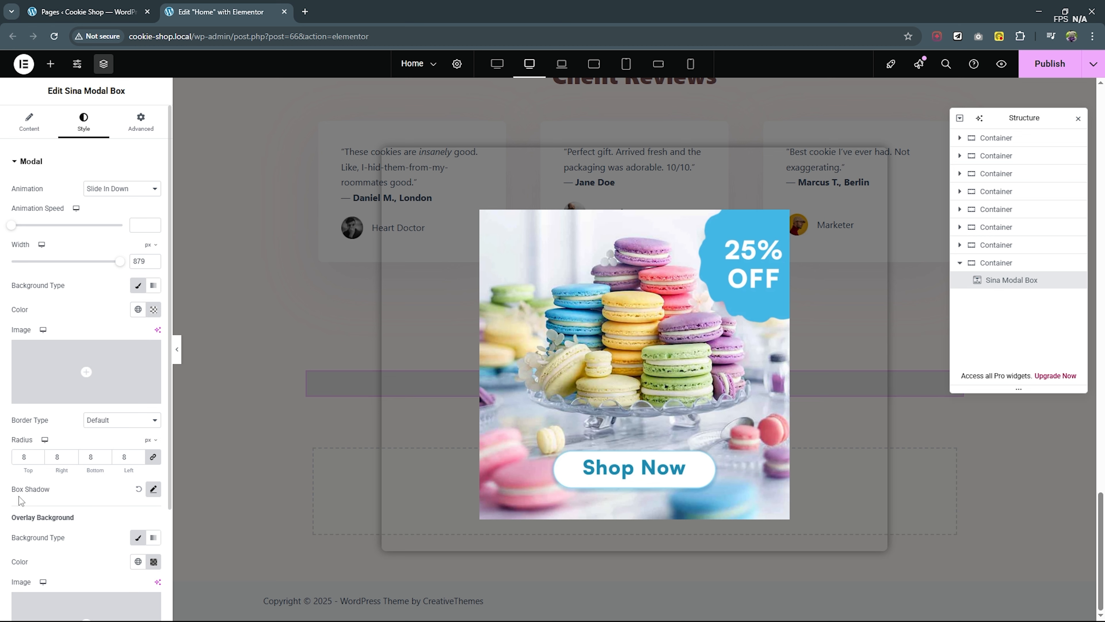
left_click(140, 490)
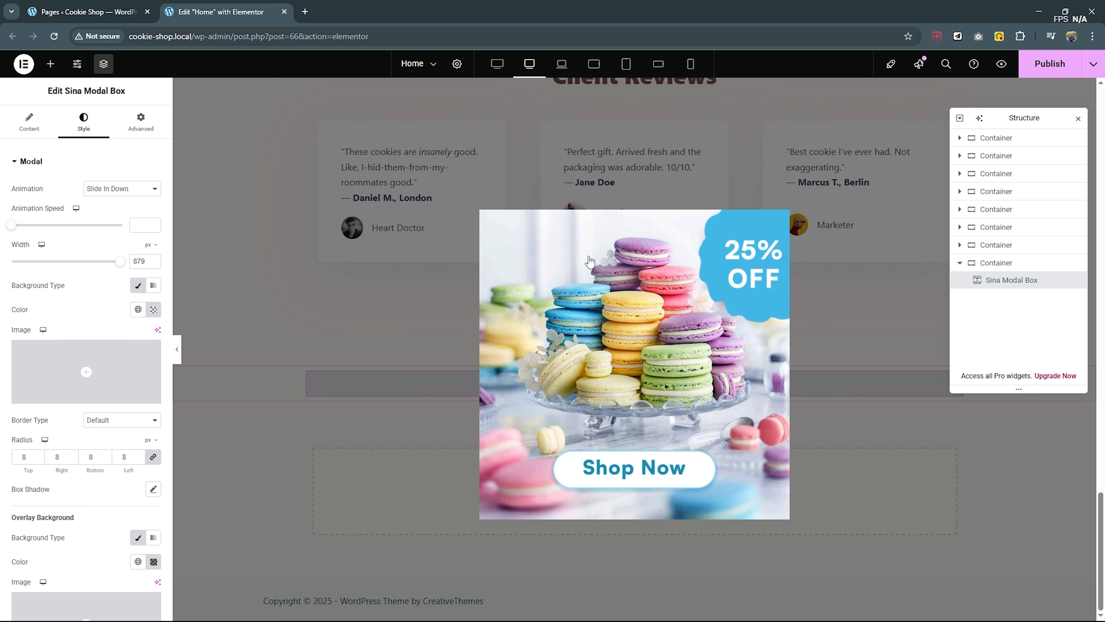
- Check how the popup fits in the laptop, tablet landscape and tablet portrait views
left_click(561, 64)
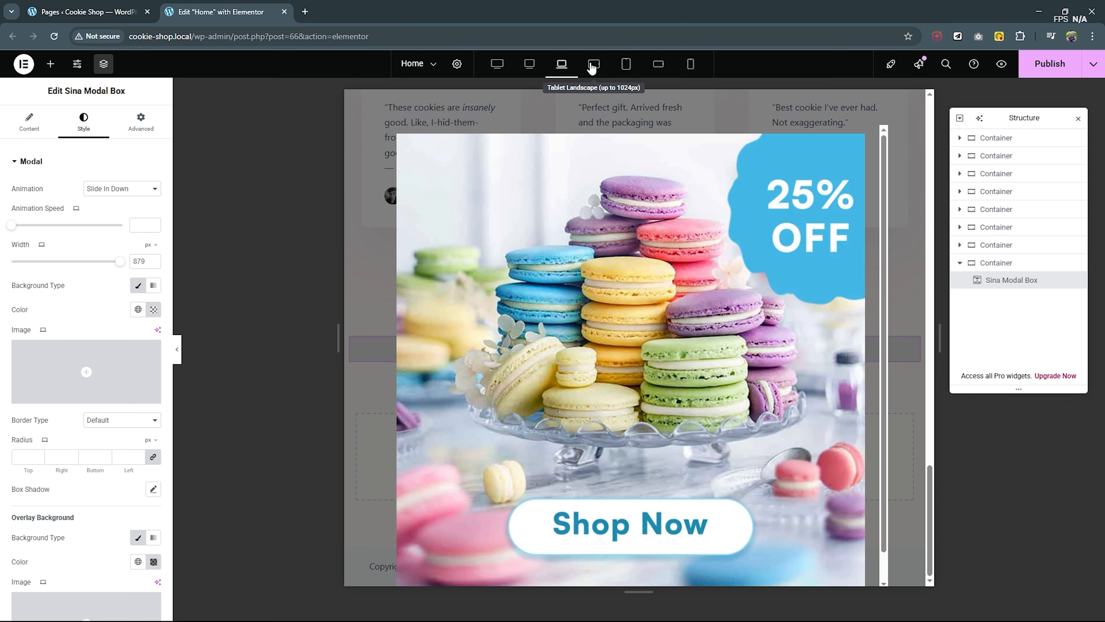
left_click(593, 66)
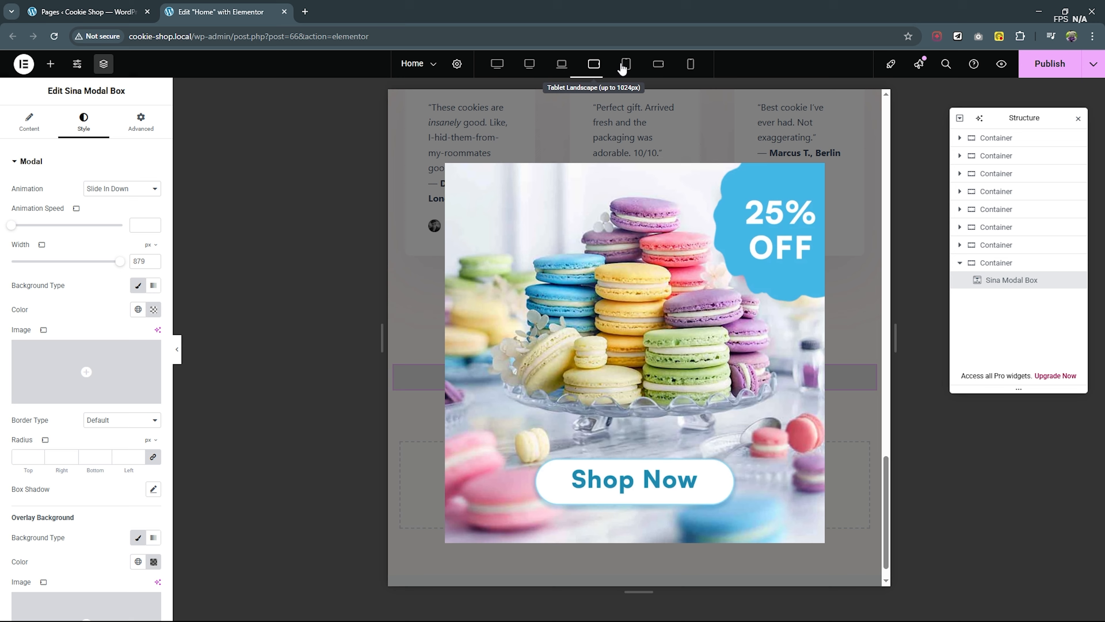
left_click(625, 66)
- Set the modal's width to 1200 px for the desktop view
left_click(529, 65)
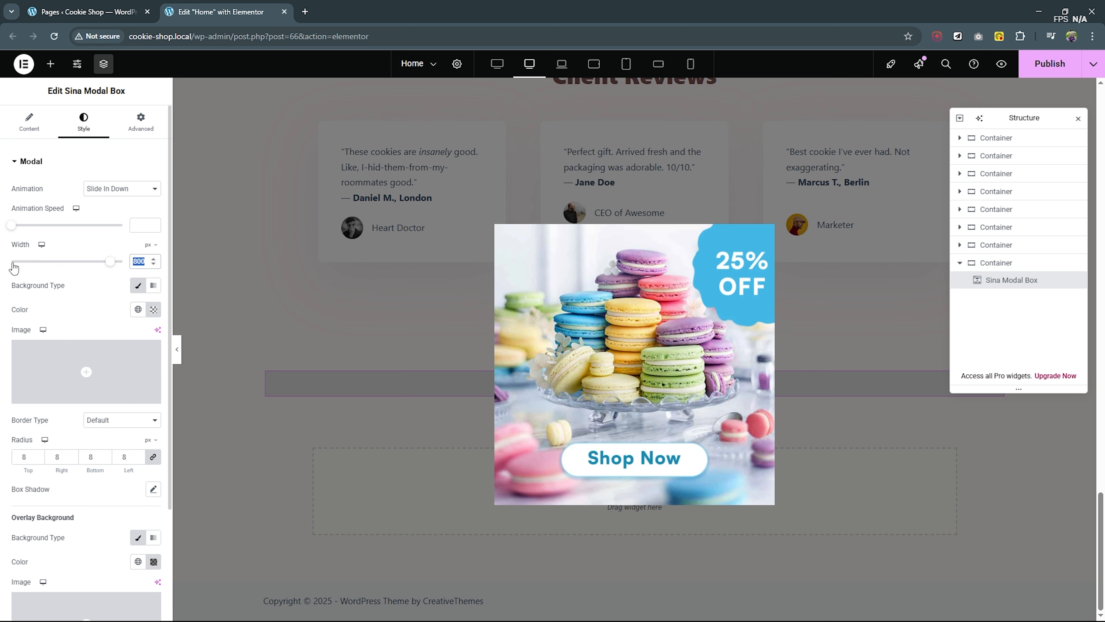
type("1")
type("00")
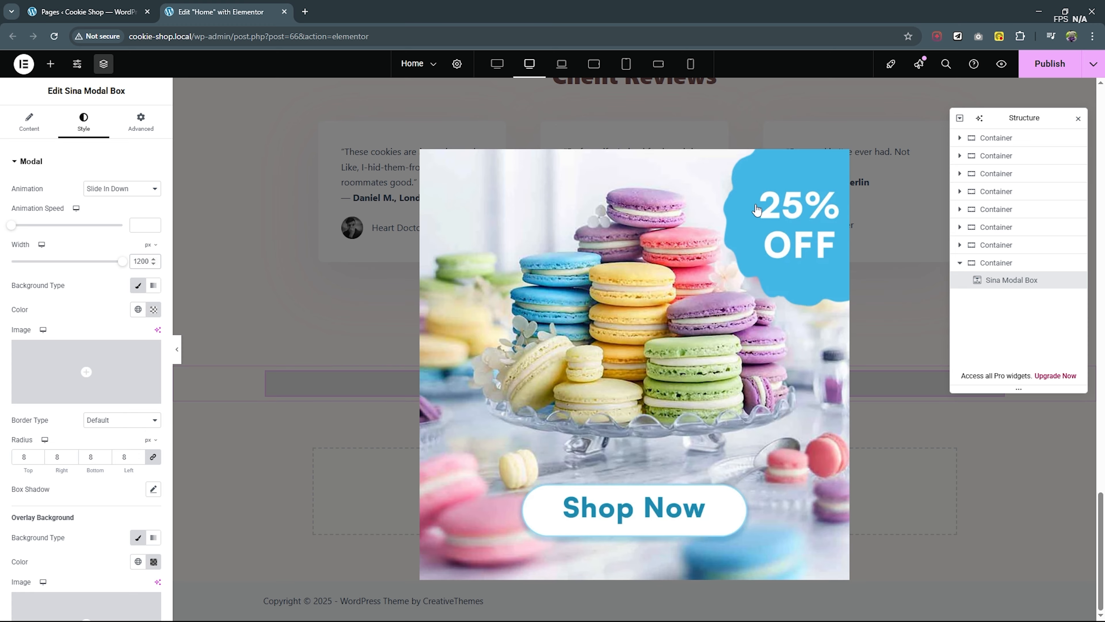
- Reduce the modal's width to about 723 px for the laptop view so the whole image fits
left_click(564, 74)
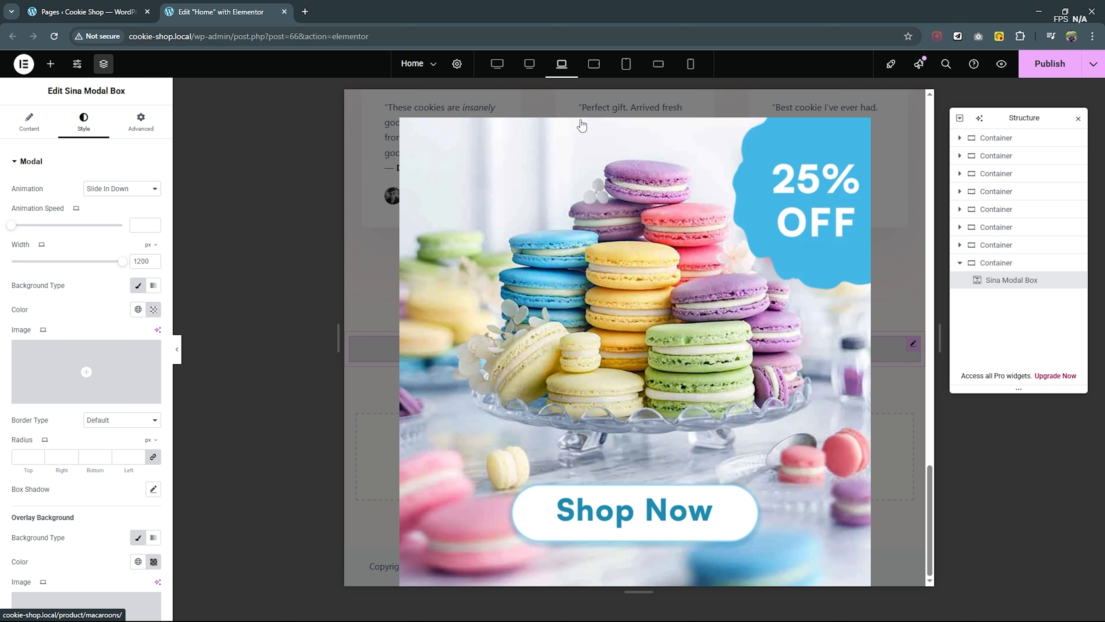
scroll(649, 270, "up", 5)
scroll(648, 270, "down", 5)
left_click_drag(125, 266, 101, 264)
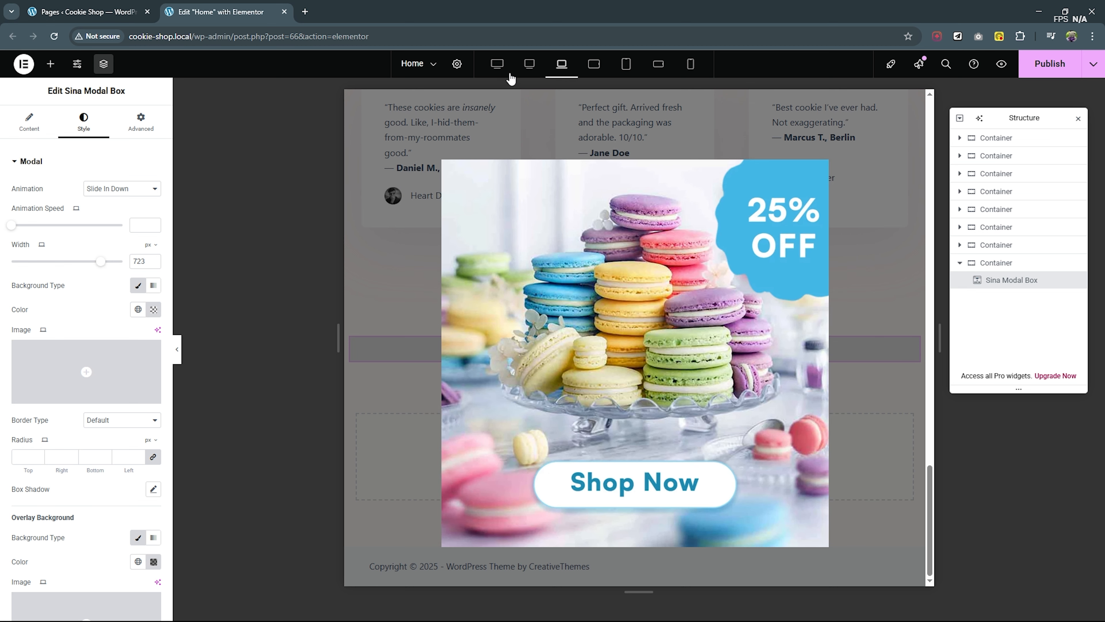
- Check the tablet landscape view and reduce the modal's width to about 528 px for tablet portrait
left_click(594, 65)
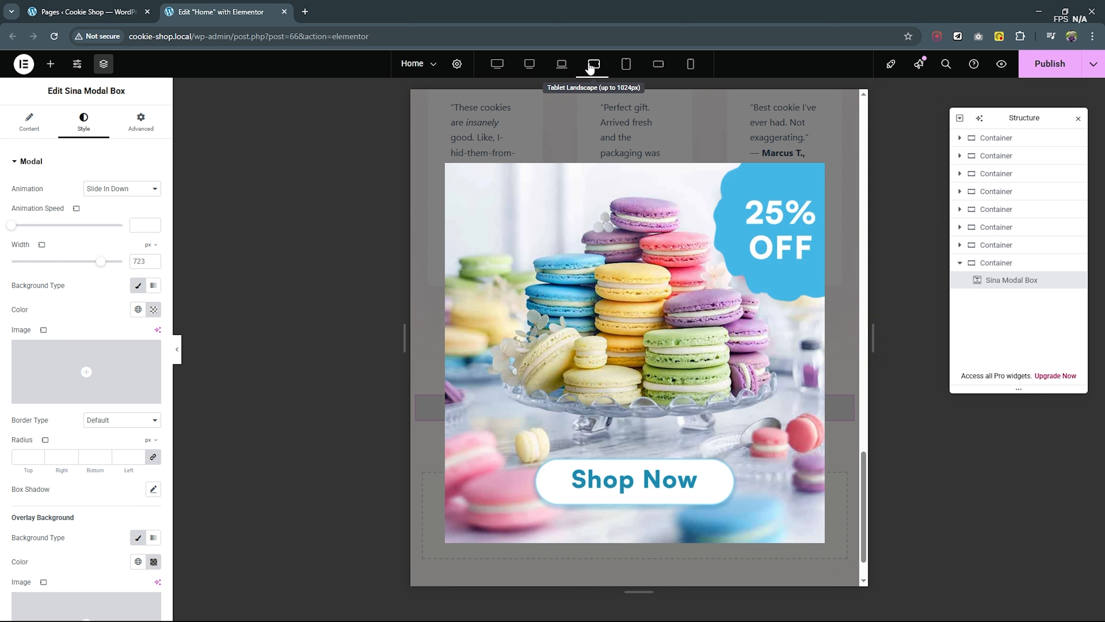
left_click_drag(100, 262, 77, 263)
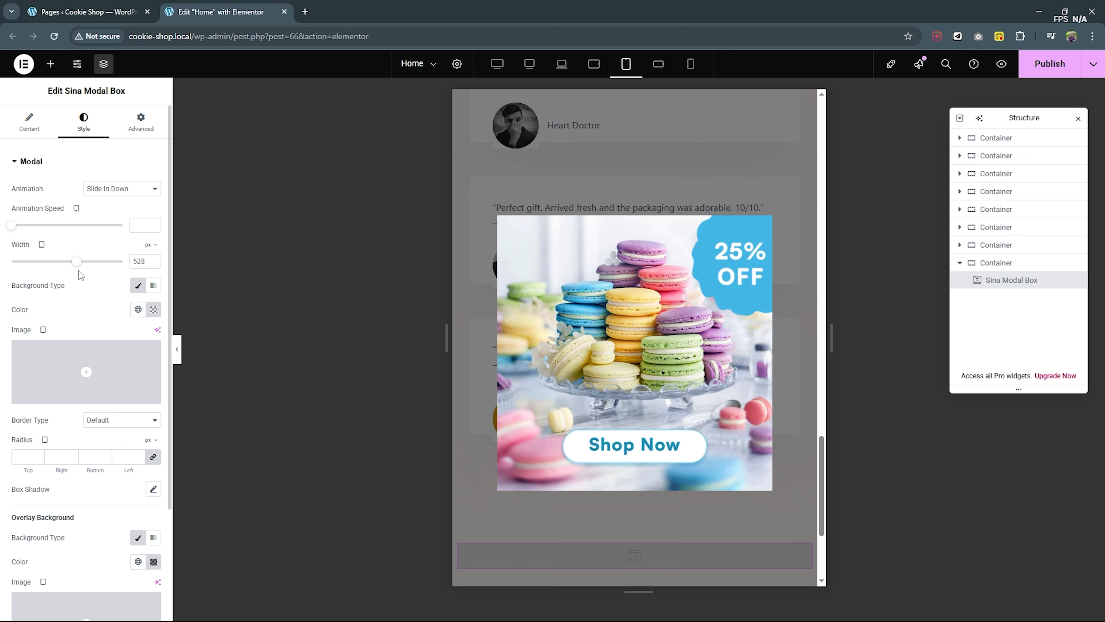
mouse_move(78, 263)
left_mouse_down()
mouse_move(48, 266)
mouse_move(76, 263)
left_mouse_up()
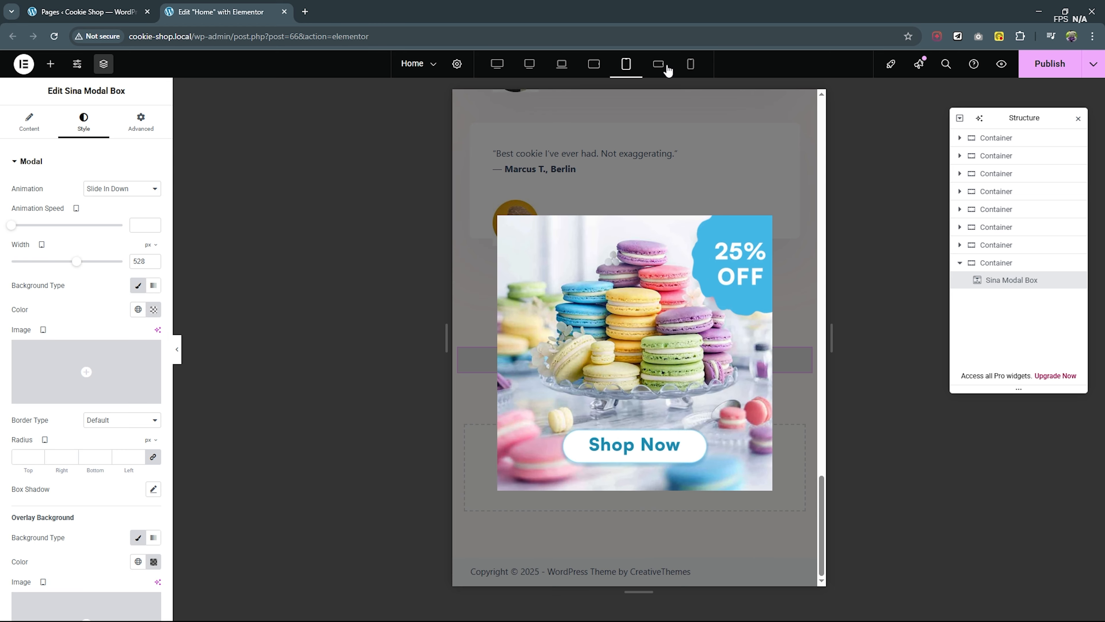
- Check the mobile landscape view and widen the modal to about 444 px for mobile portrait
left_click(658, 64)
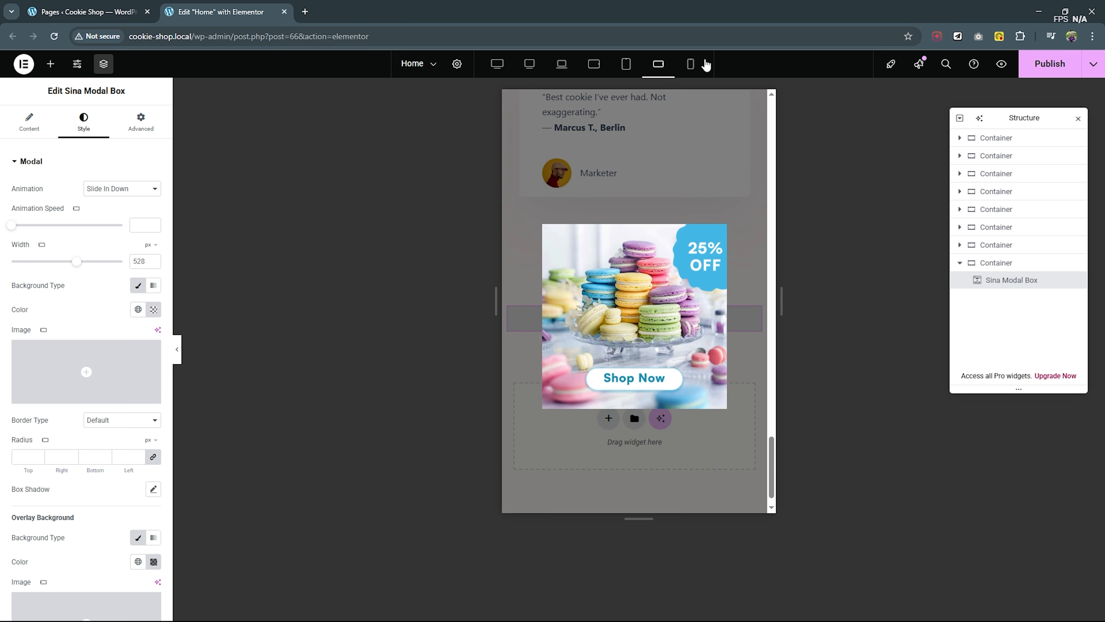
left_click(690, 63)
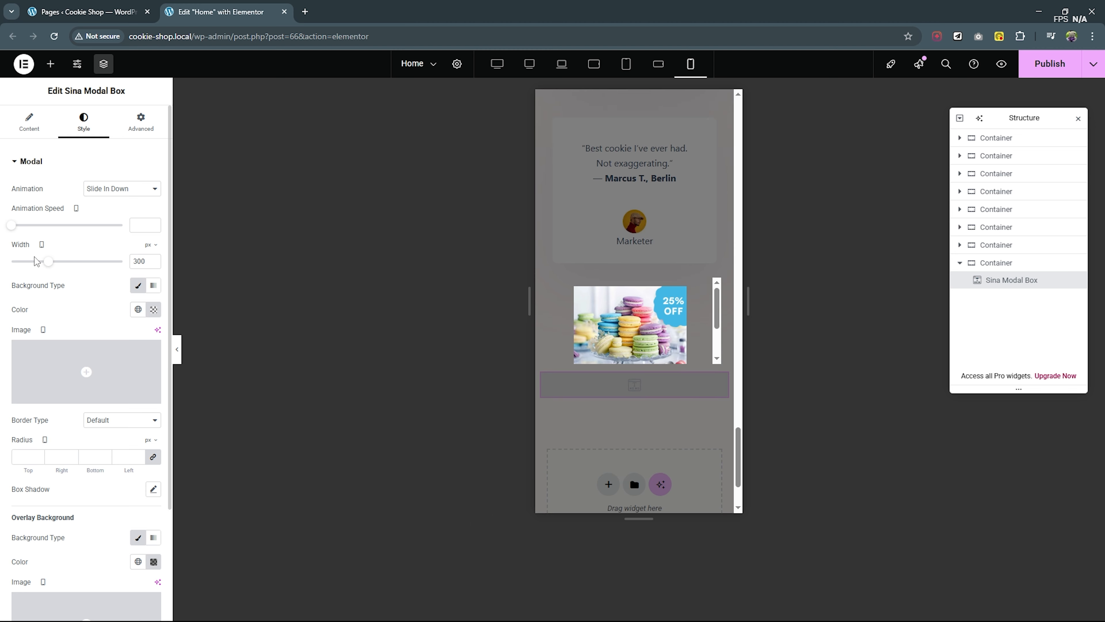
left_click_drag(47, 262, 69, 263)
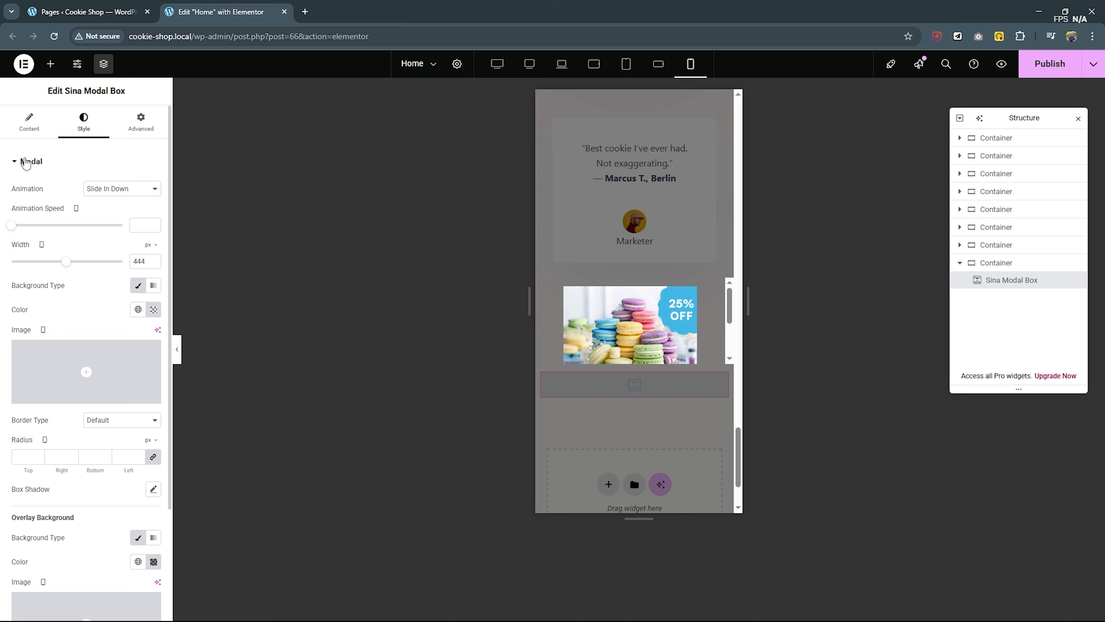
- Raise the modal body's maximum height to about 364 for mobile portrait so the full image fits without scrolling
left_click(27, 162)
left_click(38, 216)
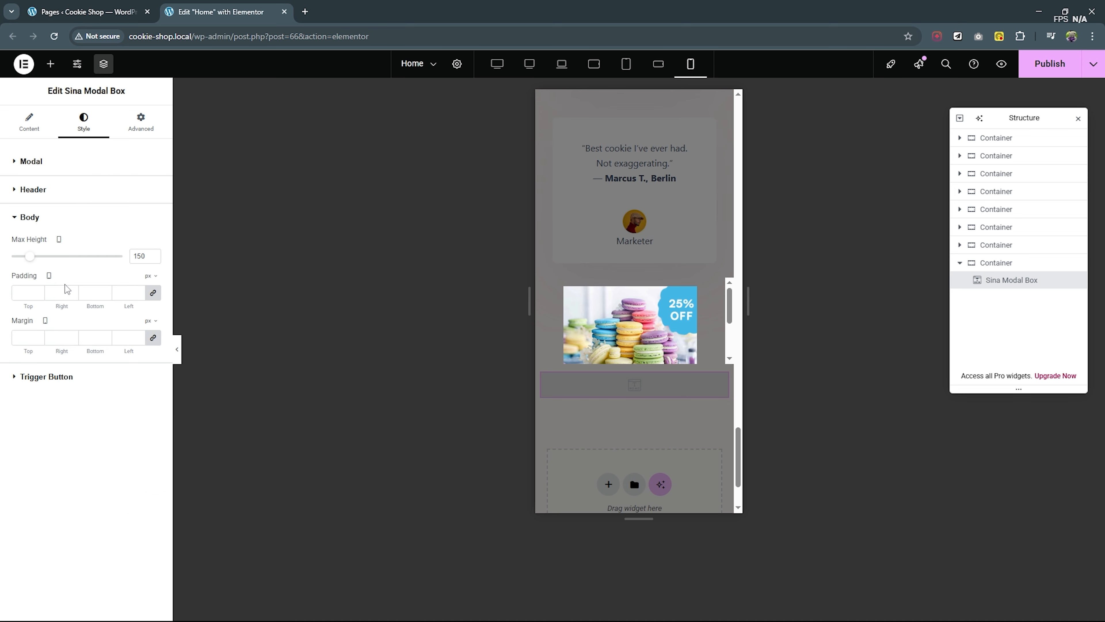
left_click_drag(32, 261, 46, 255)
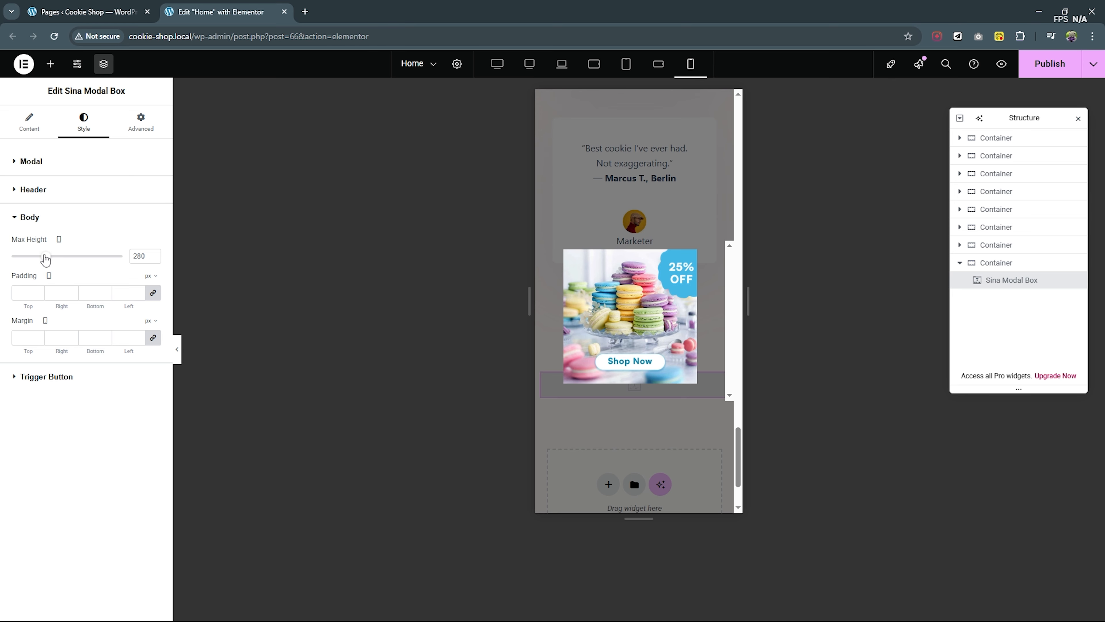
left_click_drag(46, 257, 56, 258)
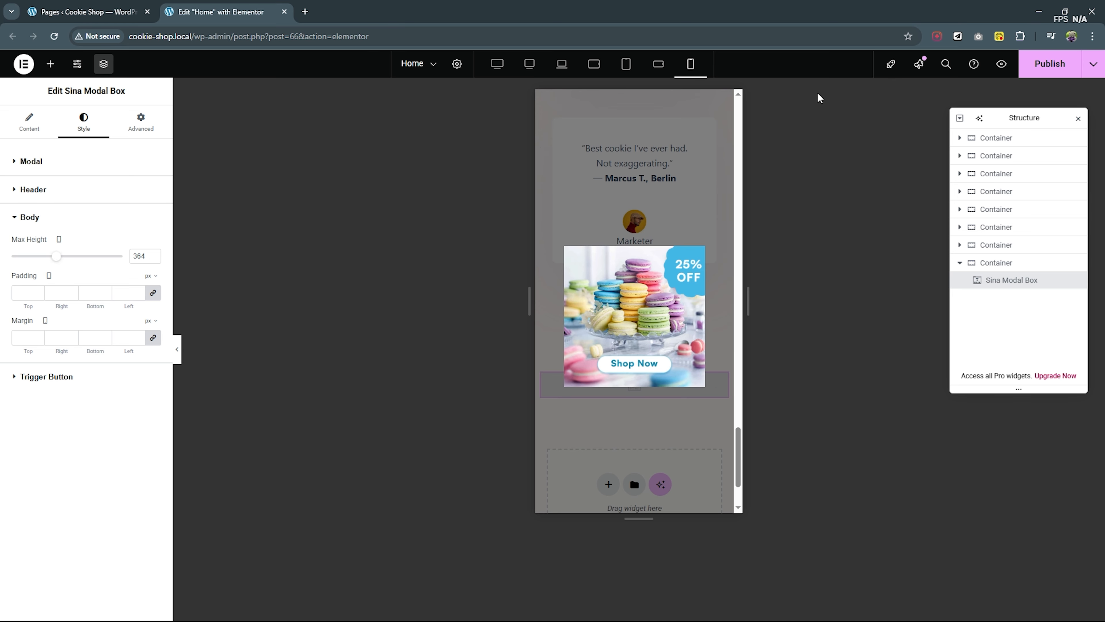
- Publish the homepage, preview it in a new tab, and test the popup's link to the Macaroons product page
left_click(1035, 68)
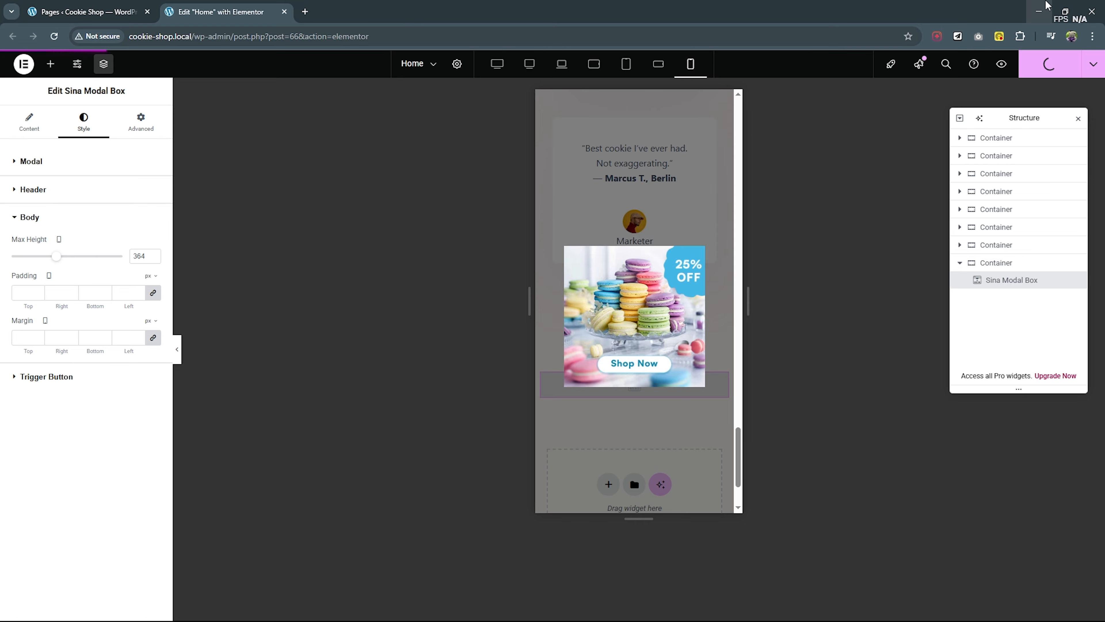
left_click(1005, 66)
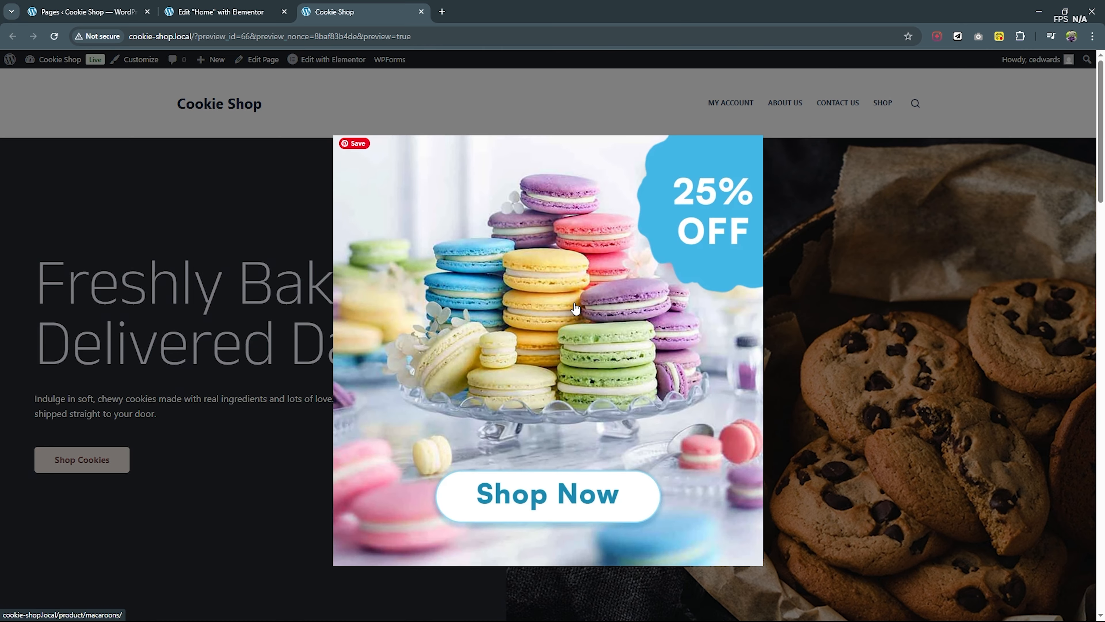
left_click(574, 304)
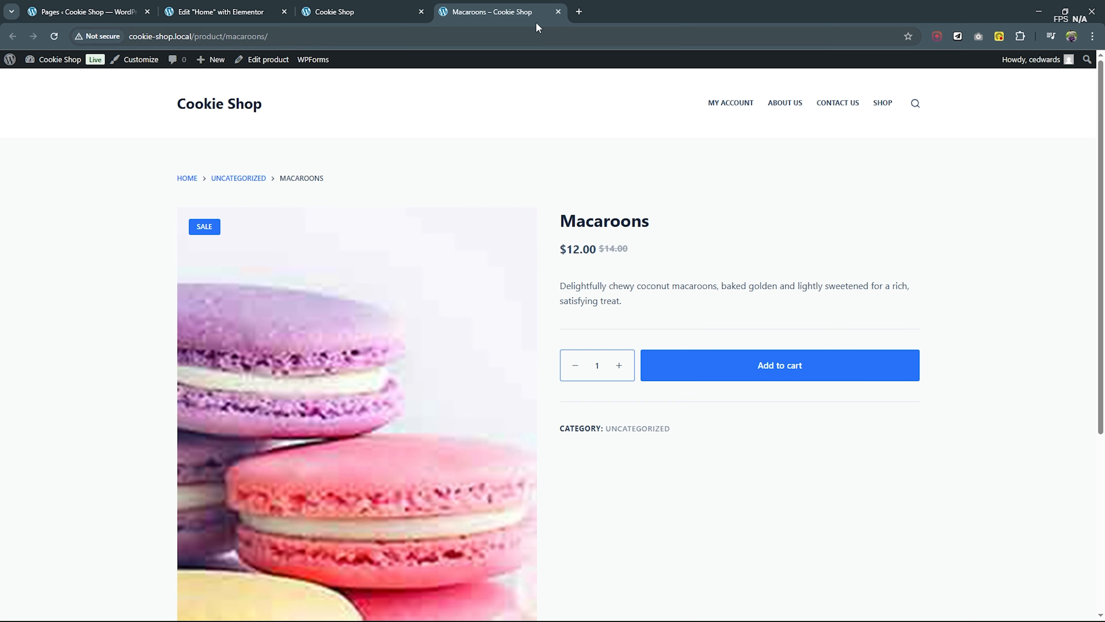
left_click(557, 11)
- Examine the previewed popup's responsiveness in the browser's developer tools at widths such as 1024, 768, 425 and 375 px
right_click(612, 211)
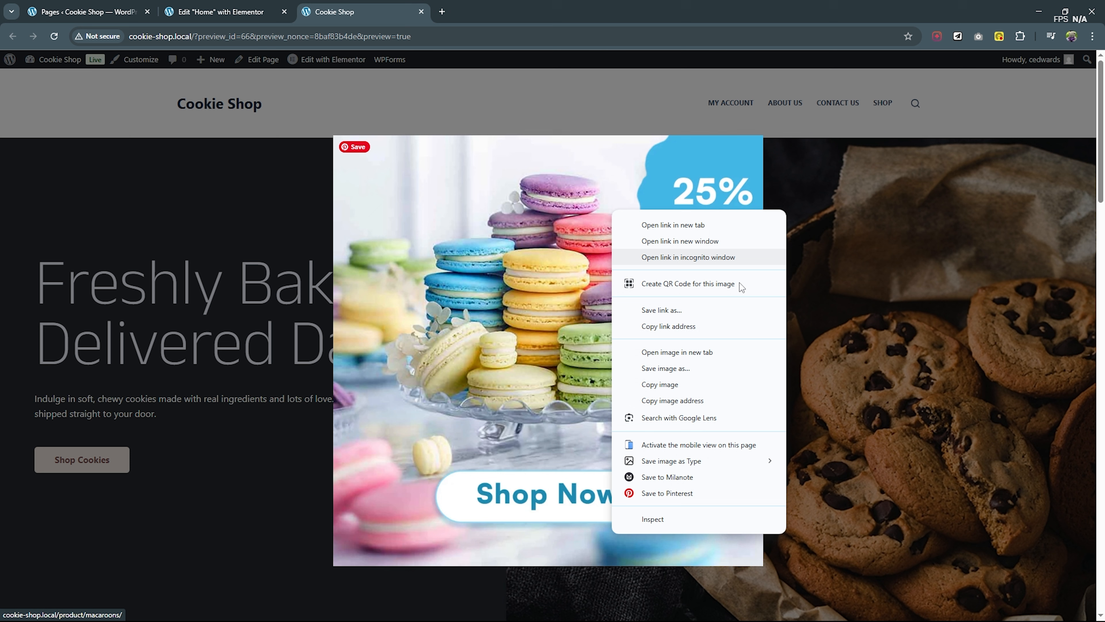
left_click(679, 518)
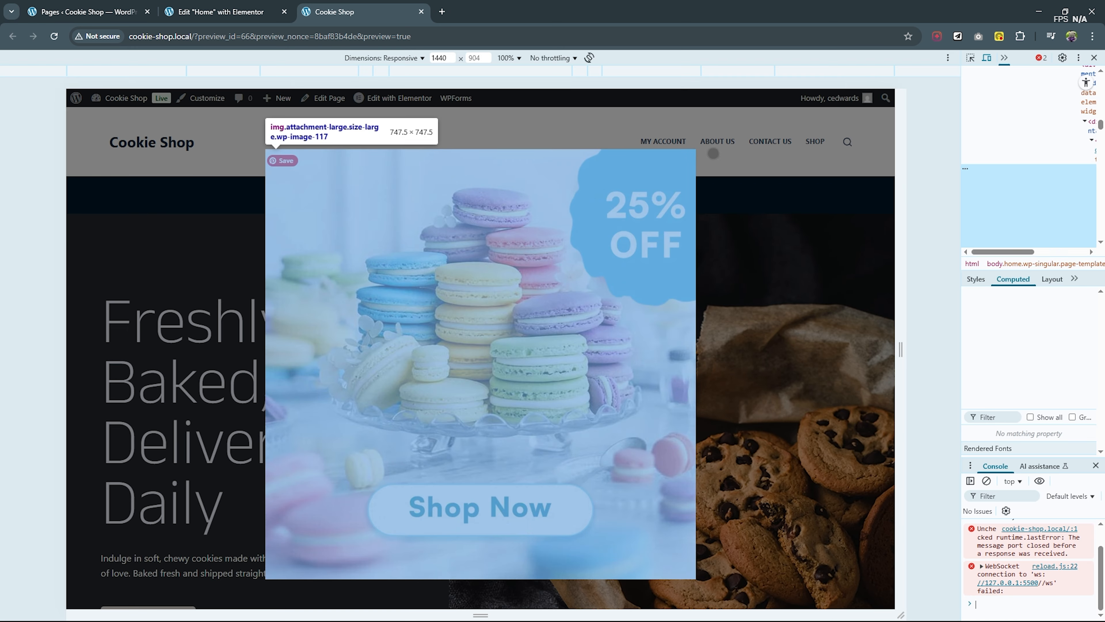
left_click(758, 72)
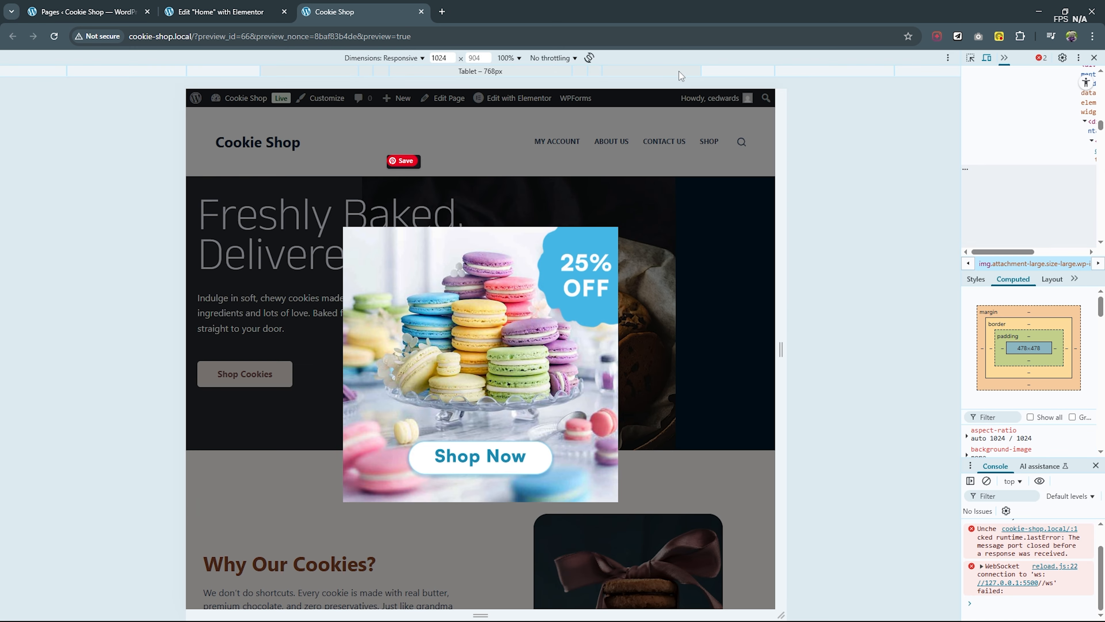
left_click(679, 71)
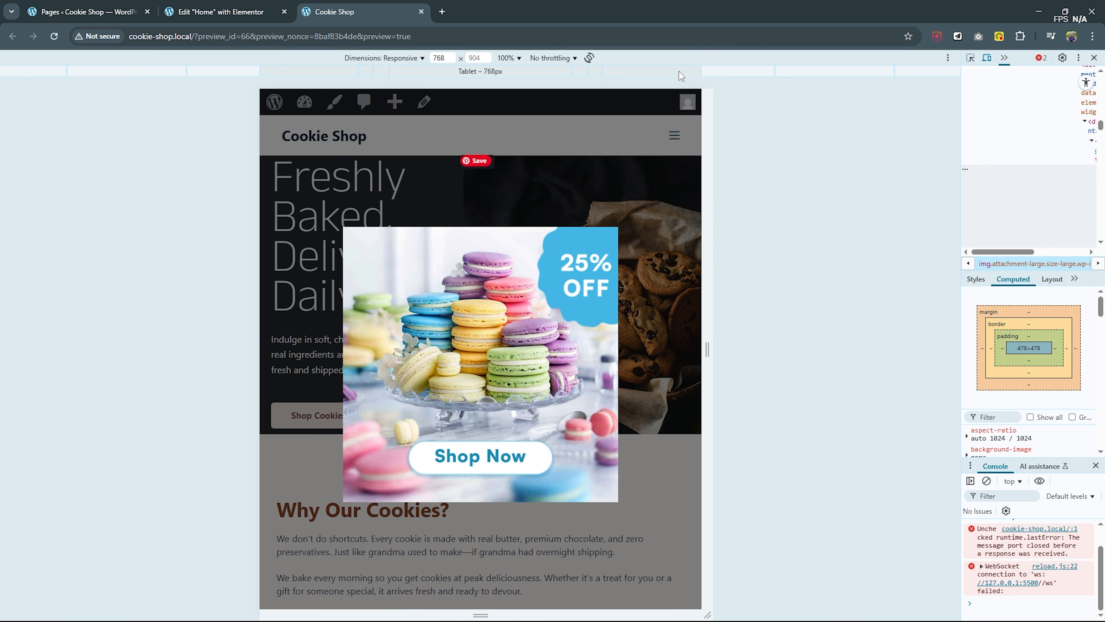
left_click(597, 69)
left_click(577, 73)
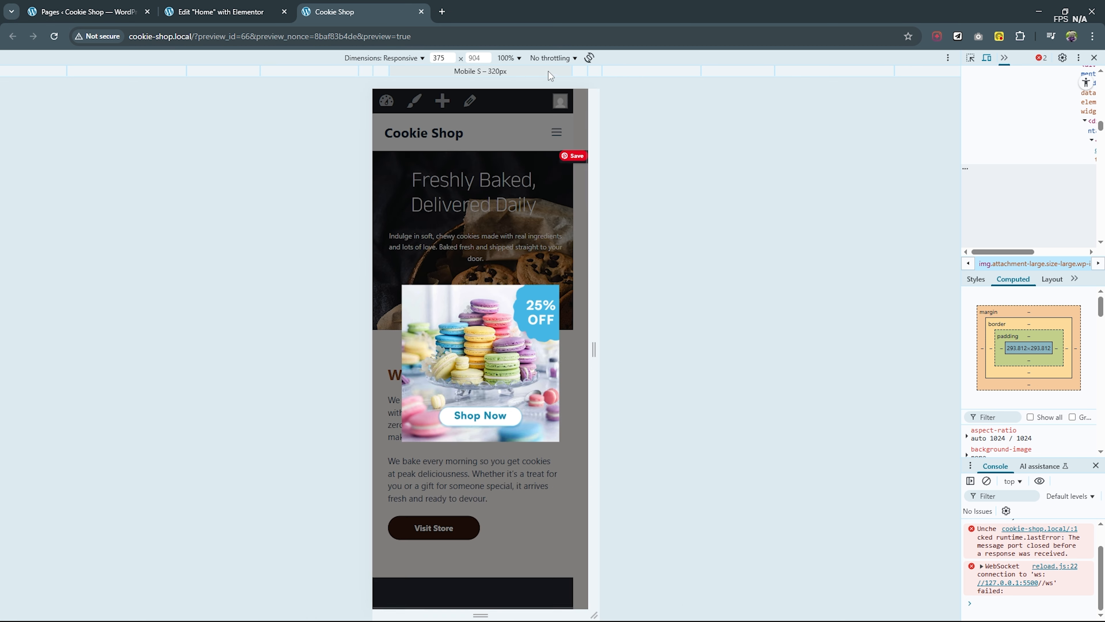
left_click(641, 75)
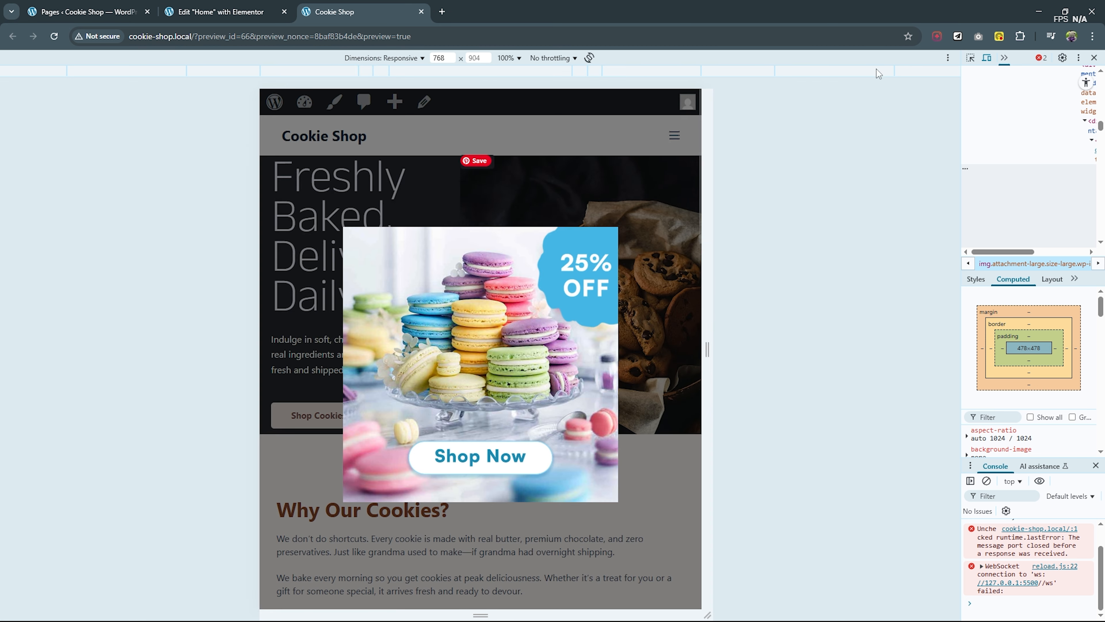
key("F12")
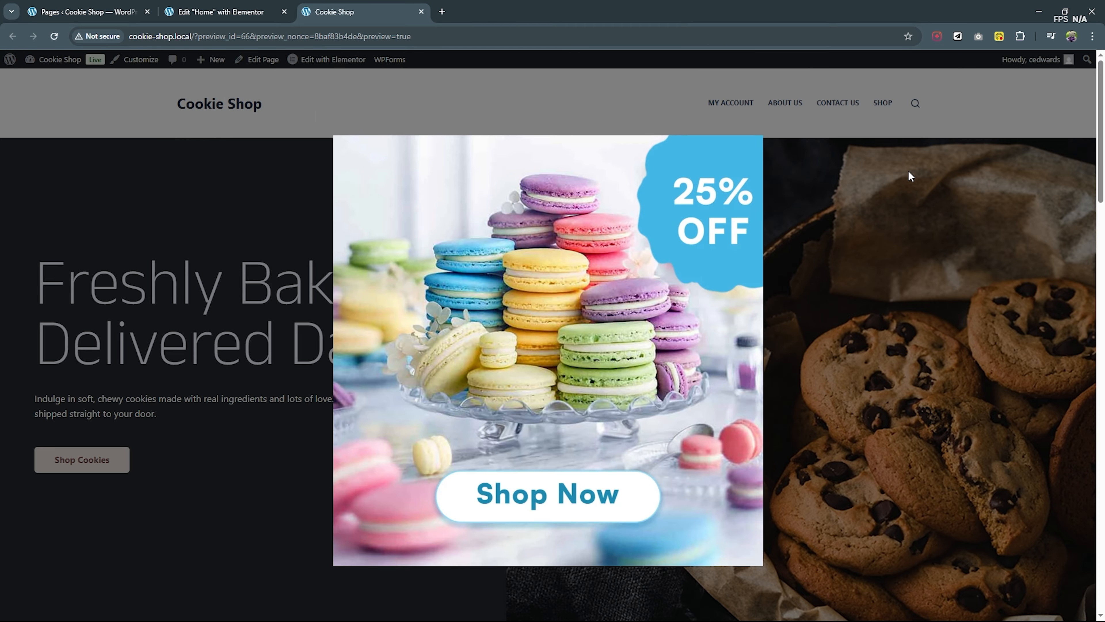